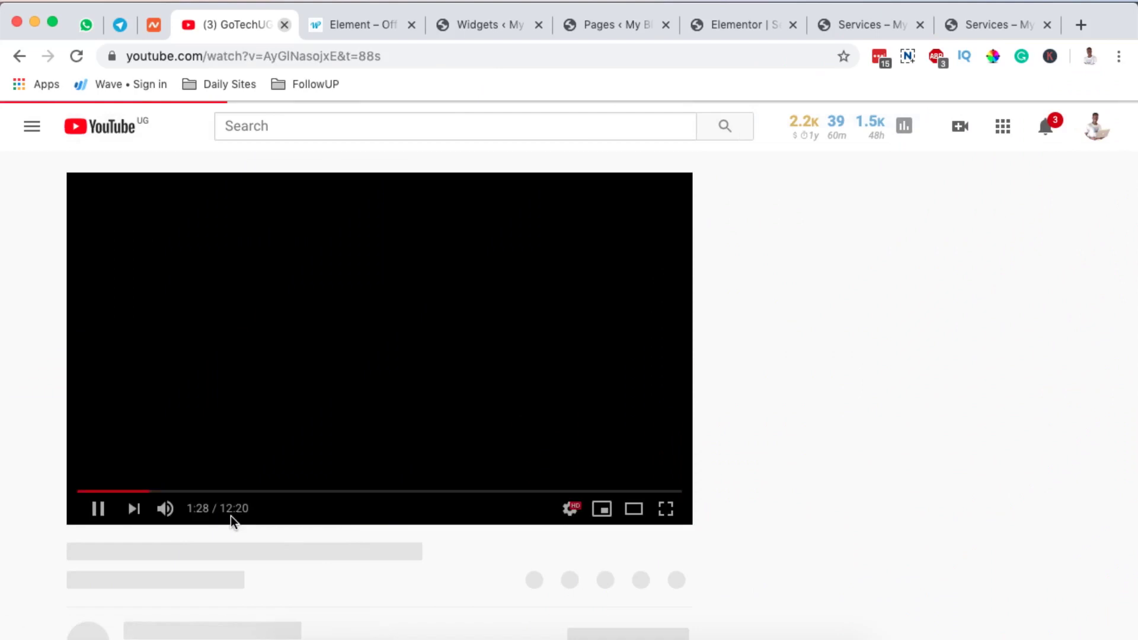
left_click(155, 509)
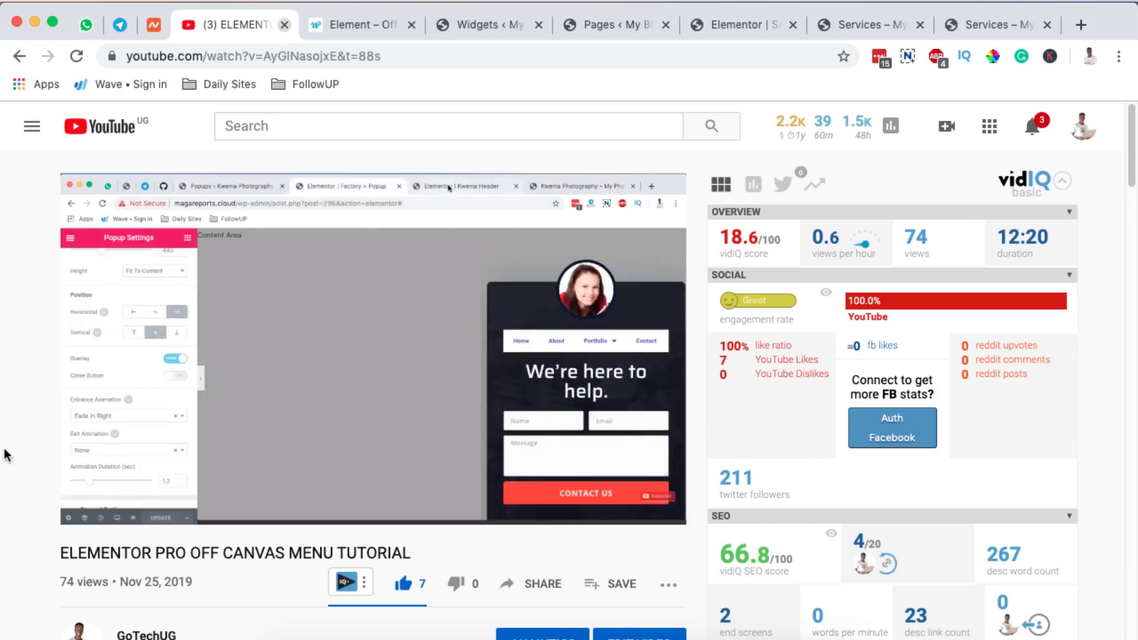
Step: Switch to the Element – Off canvas demo page and open the Offcanvas From Left panel
key("ctrl+Tab")
scroll(287, 356, "up", 2)
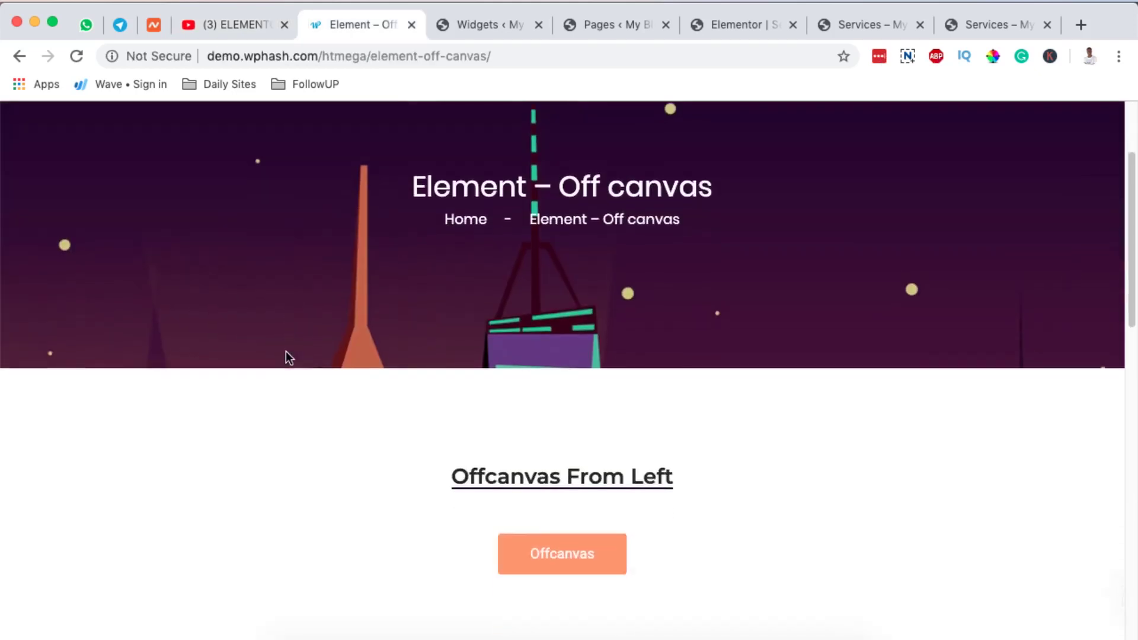
scroll(287, 356, "down", 2)
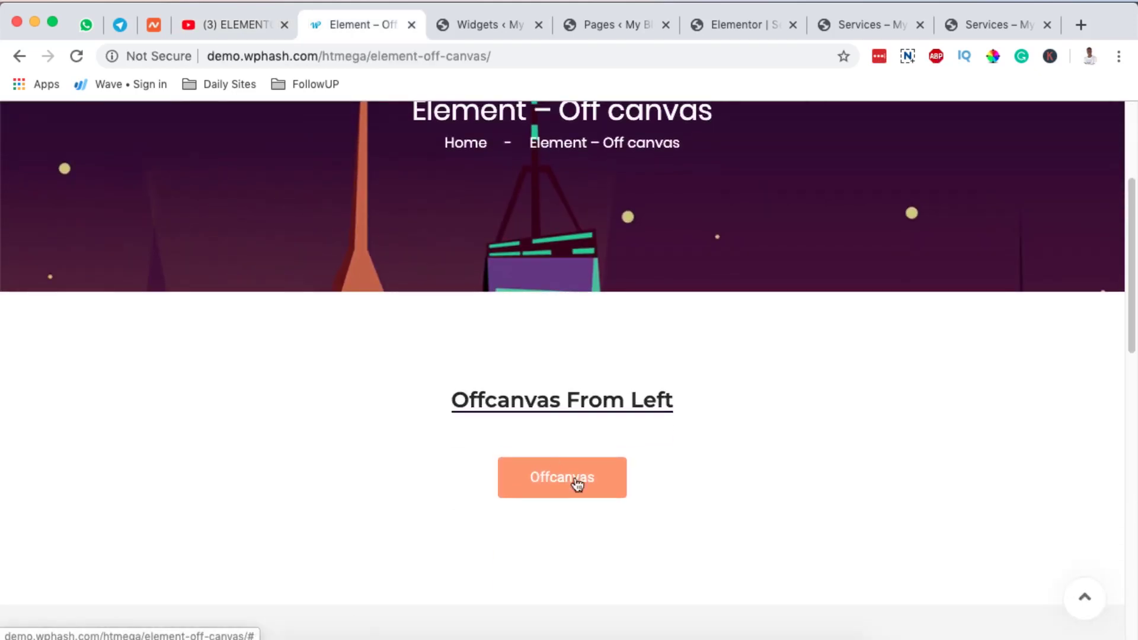
left_click(576, 485)
left_click(577, 495)
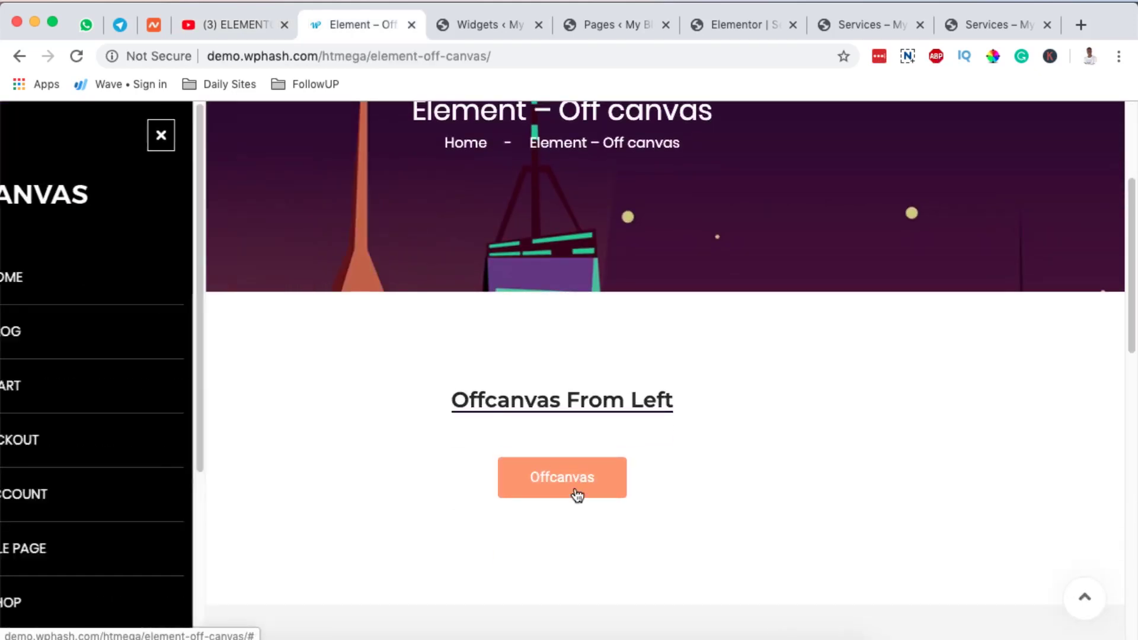
Step: Open the Offcanvas From Right demo panel and close it again
scroll(577, 496, "down", 6)
left_click(553, 428)
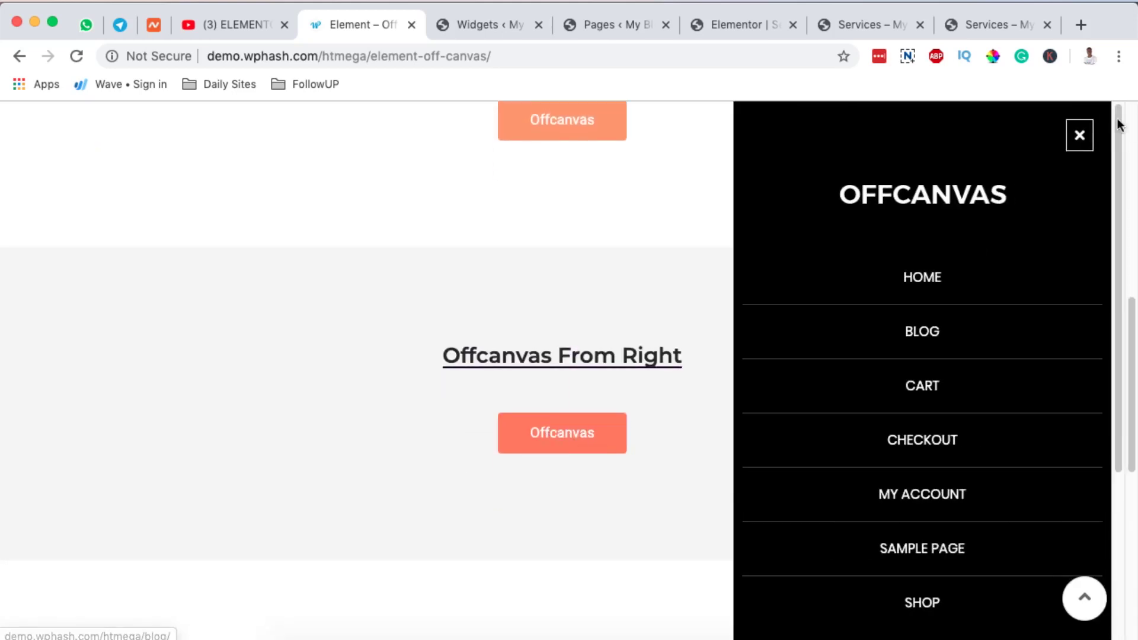
left_click(1081, 135)
Step: Try out the Offcanvas From Top and Offcanvas From Bottom demo panels and close them
scroll(599, 436, "down", 6)
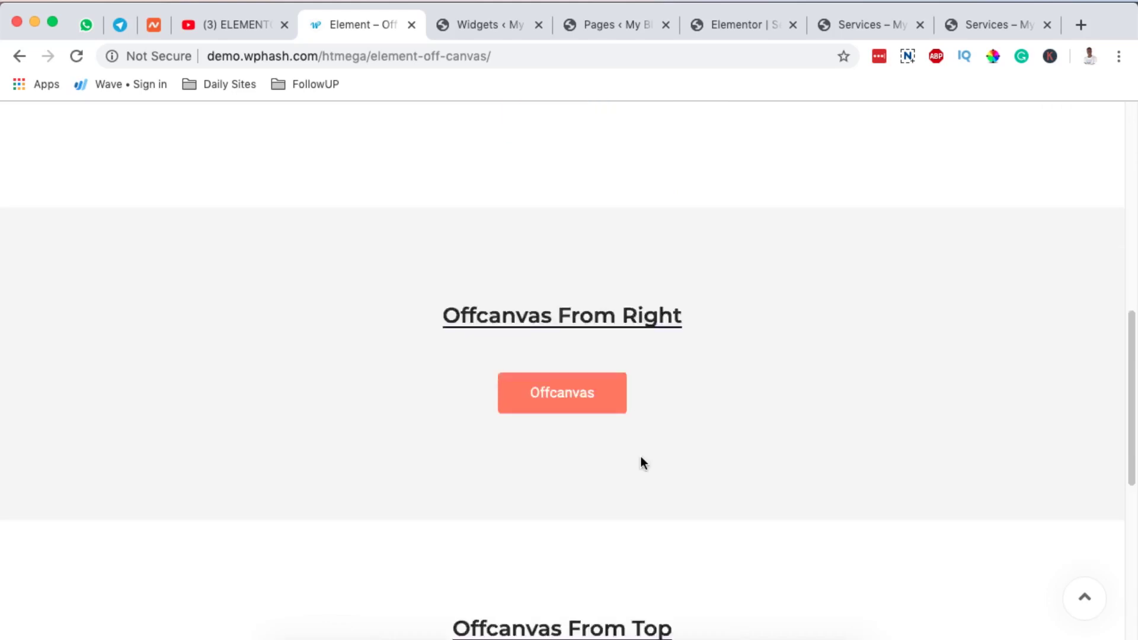
left_click(595, 417)
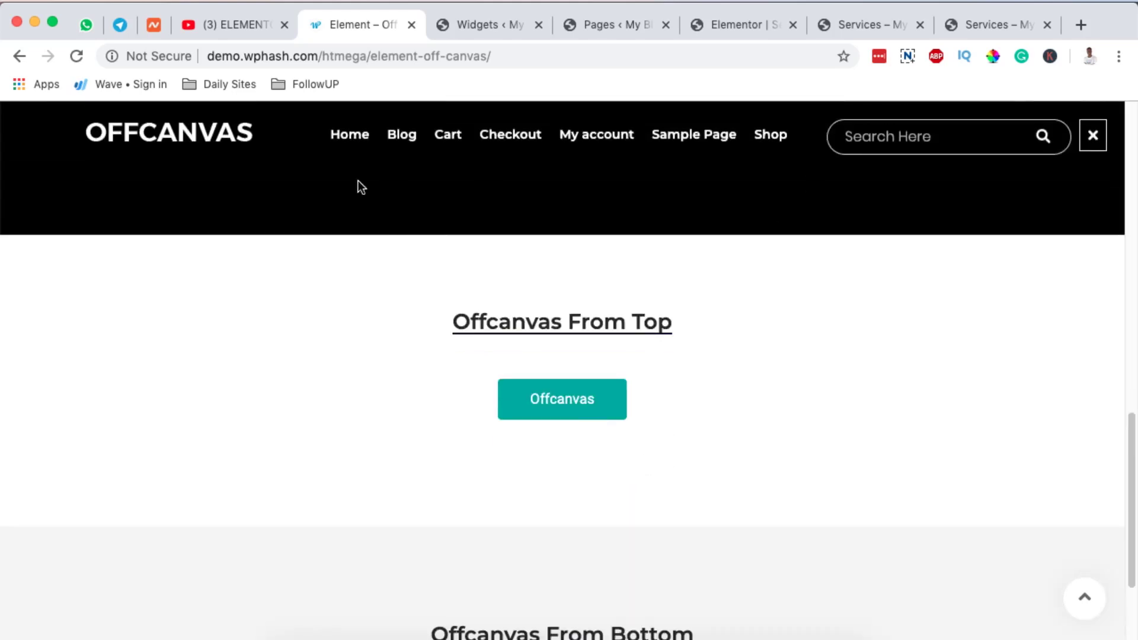
scroll(699, 537, "down", 3)
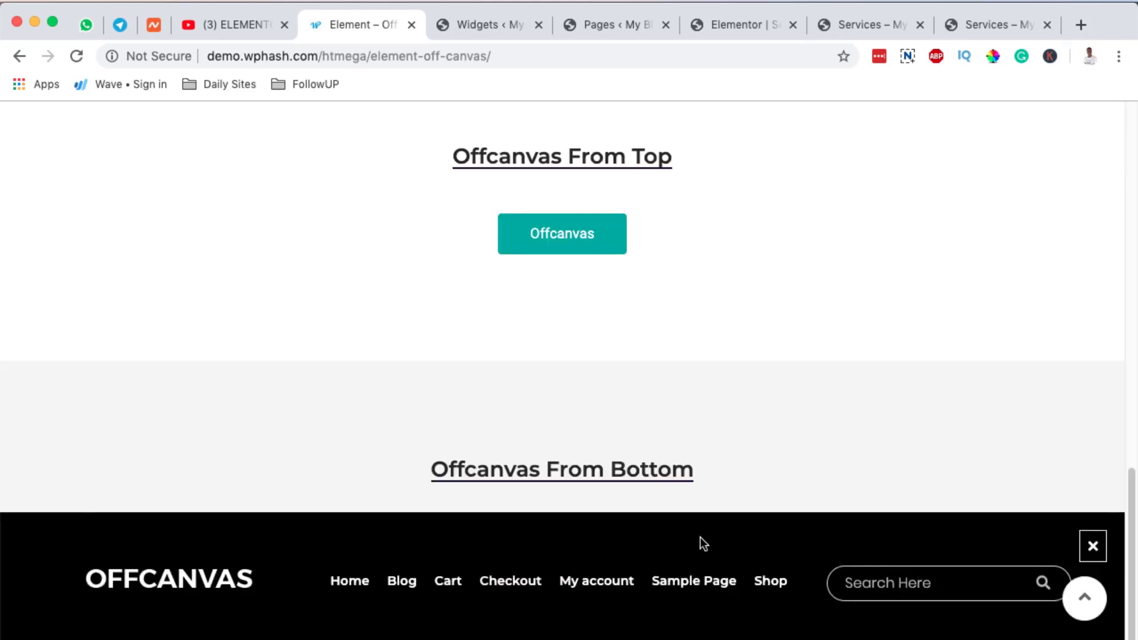
left_click(1093, 546)
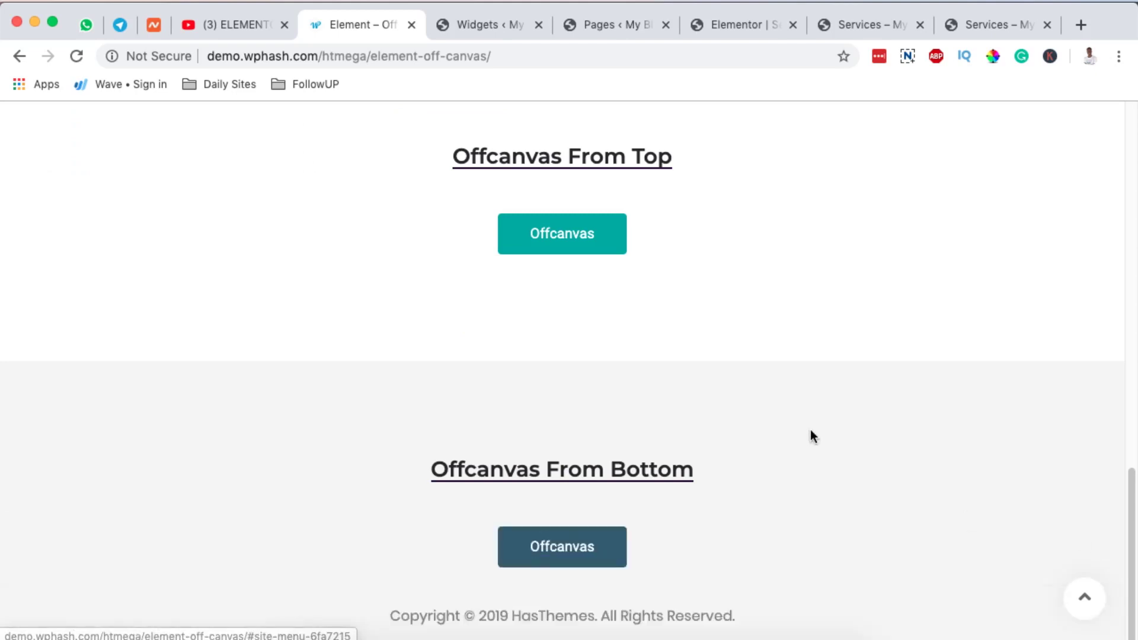
scroll(640, 375, "up", 10)
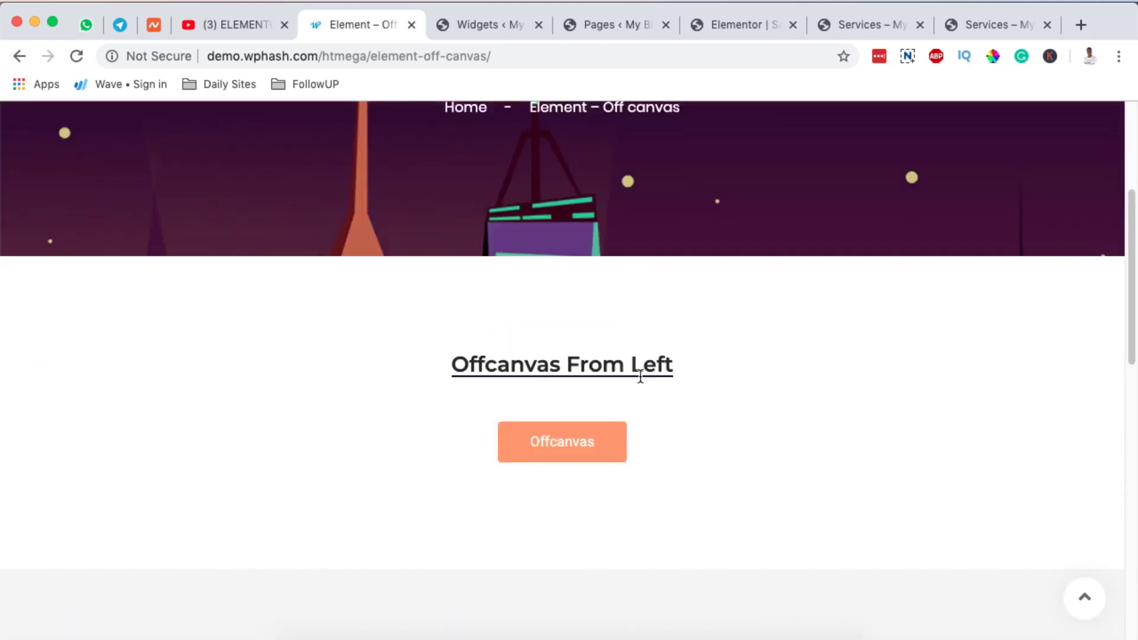
Step: Go to the add-plugins page of the WordPress admin and search for "ht mega"
left_click(482, 23)
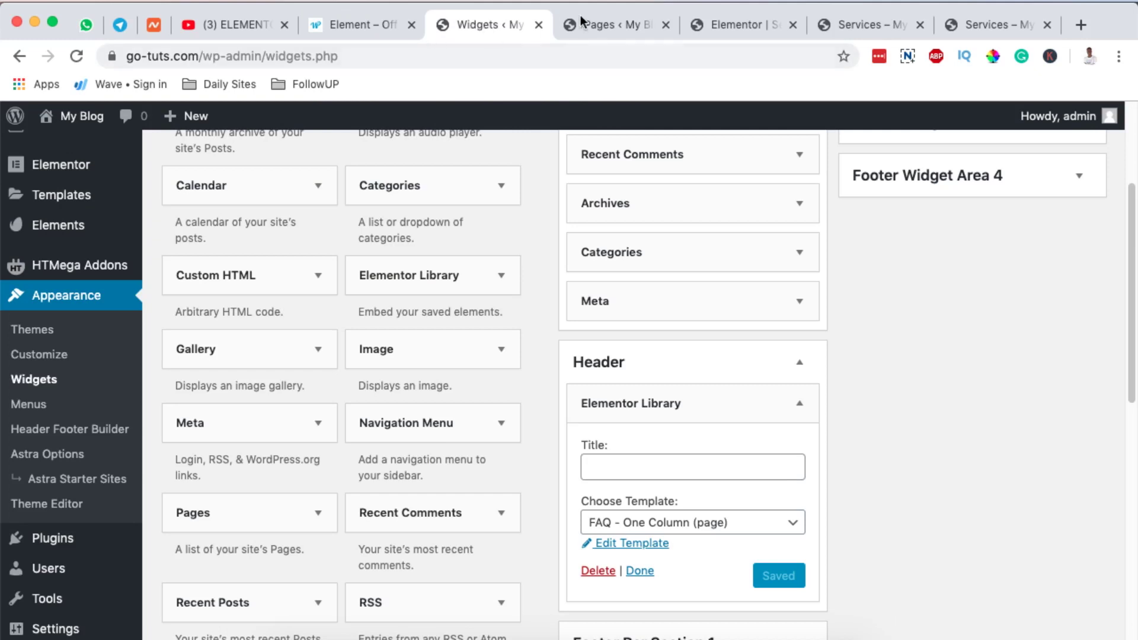
left_click(609, 19)
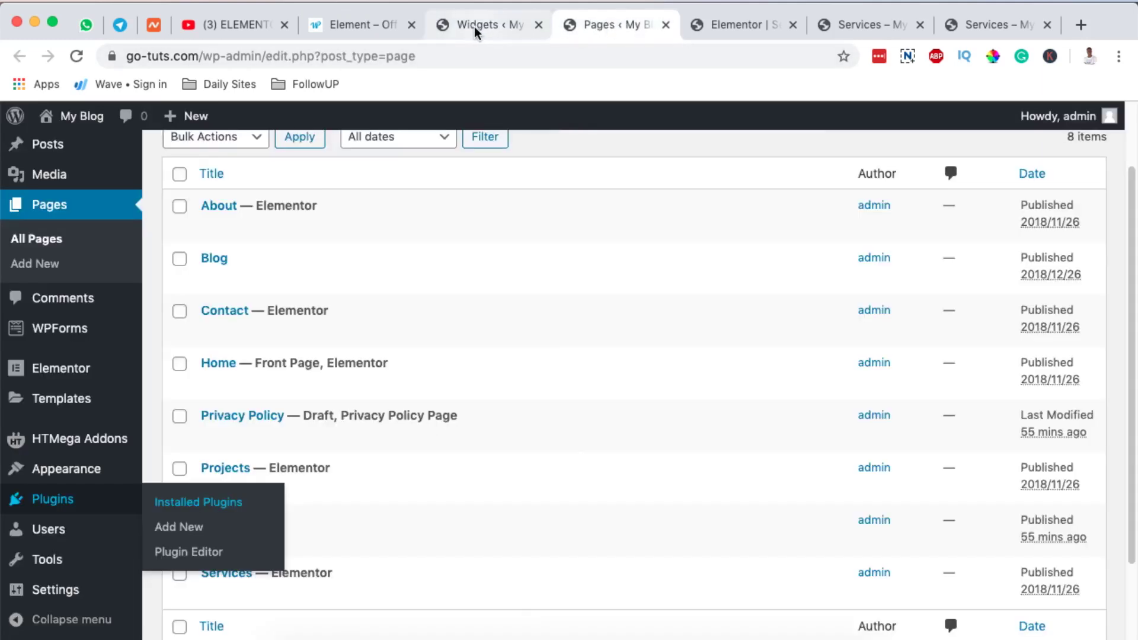
left_click(475, 26)
left_click(178, 542)
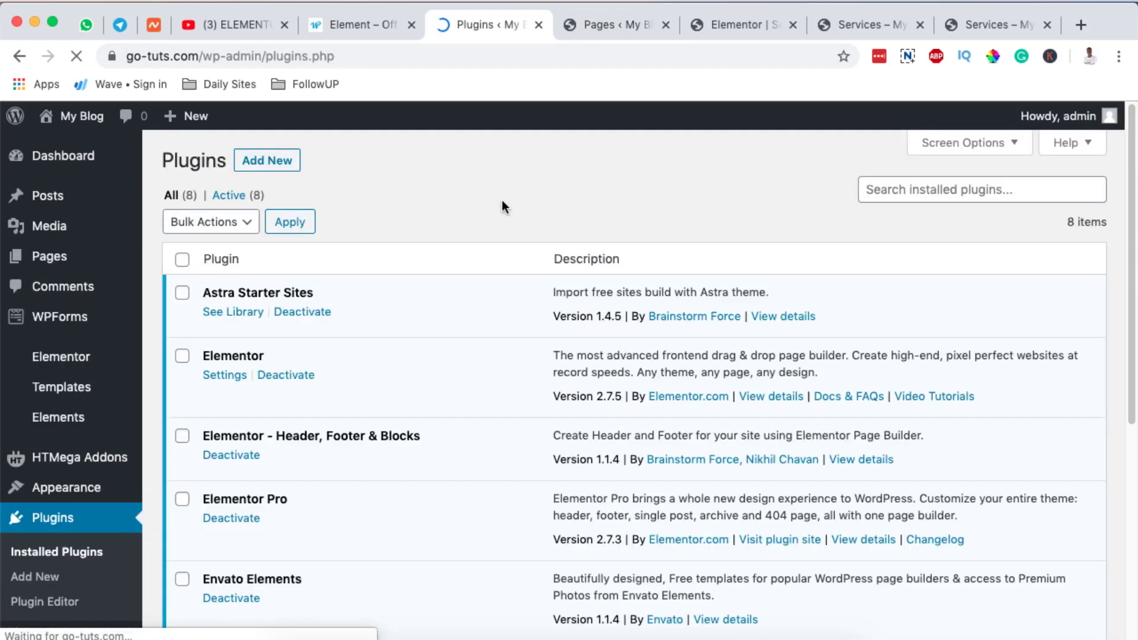
left_click(949, 210)
type("ht mega")
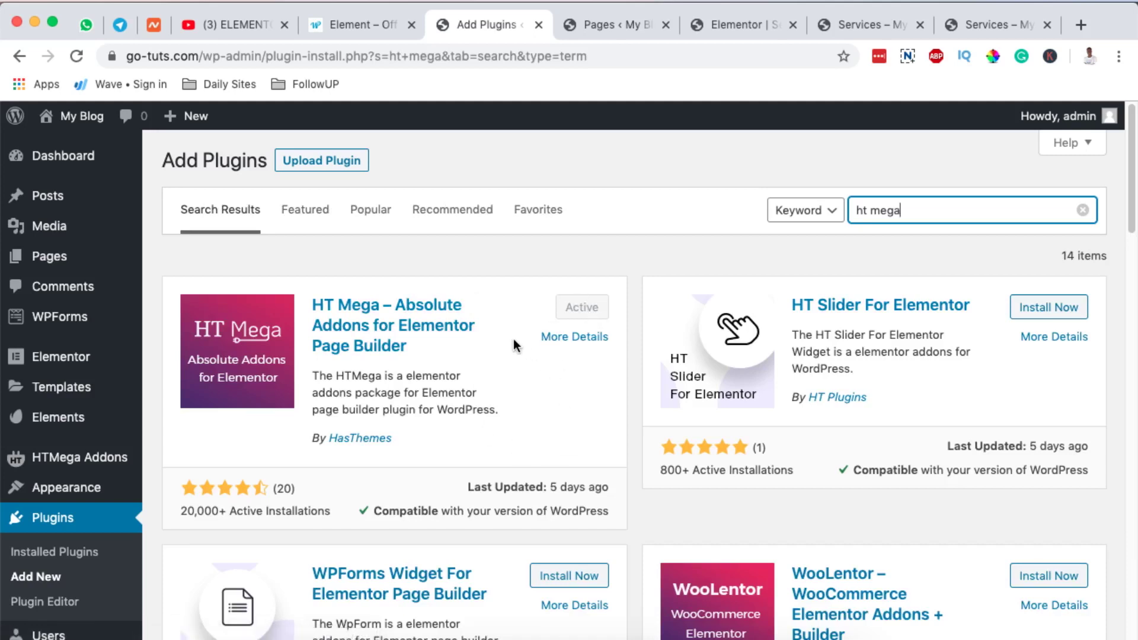
Step: Open the HTMega Addons settings and review which elements, including Offcanvas, are switched on
mouse_move(64, 463)
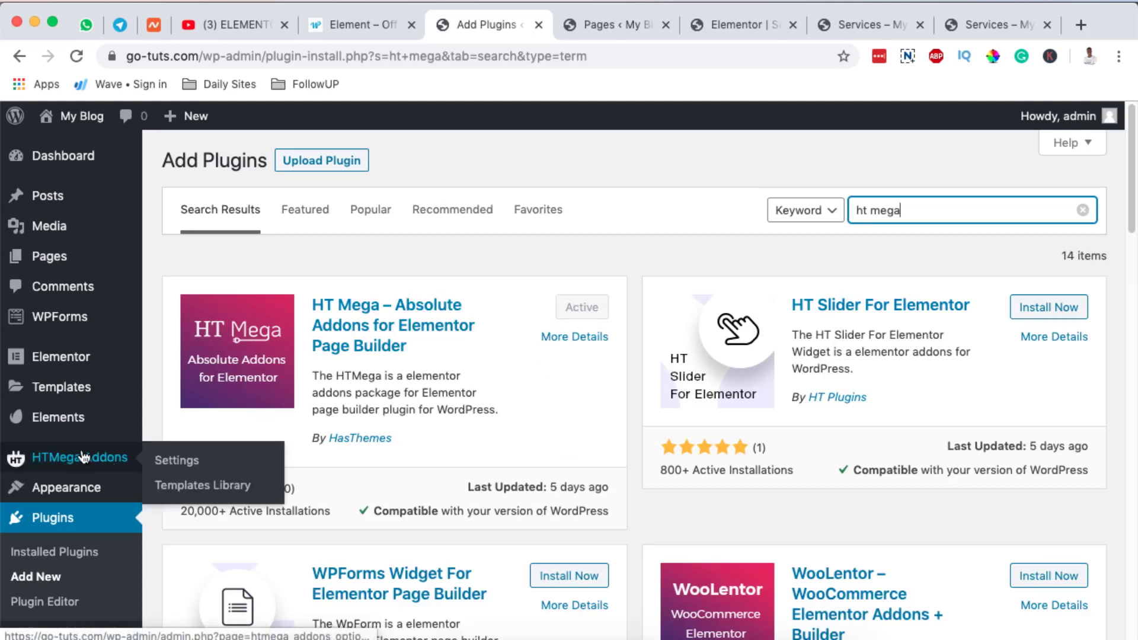
left_click(83, 458)
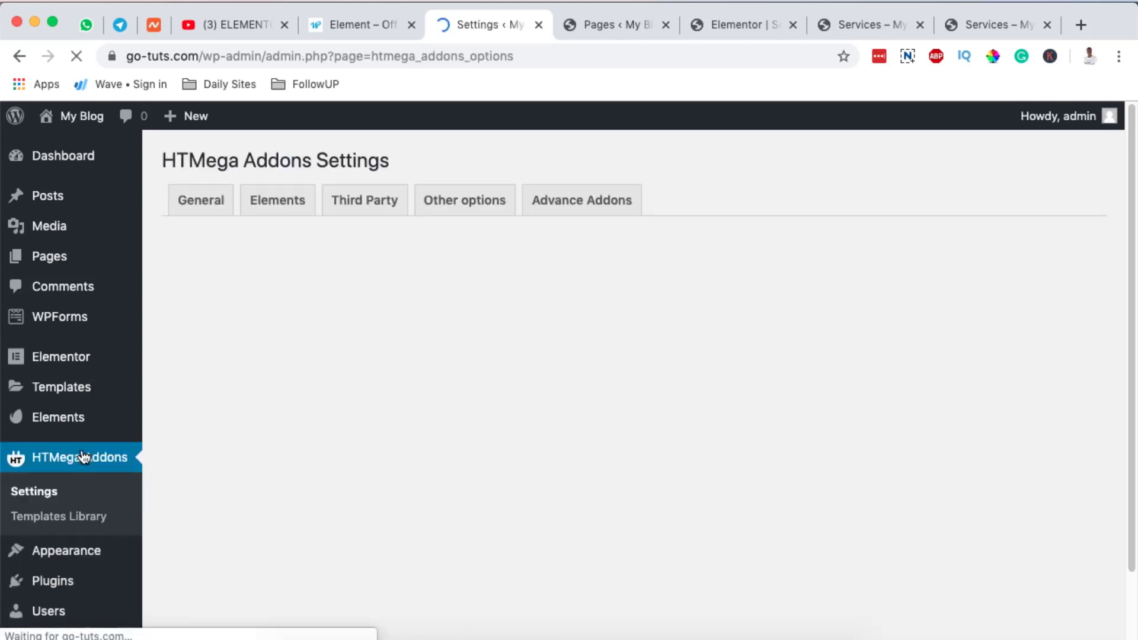
scroll(589, 433, "down", 15)
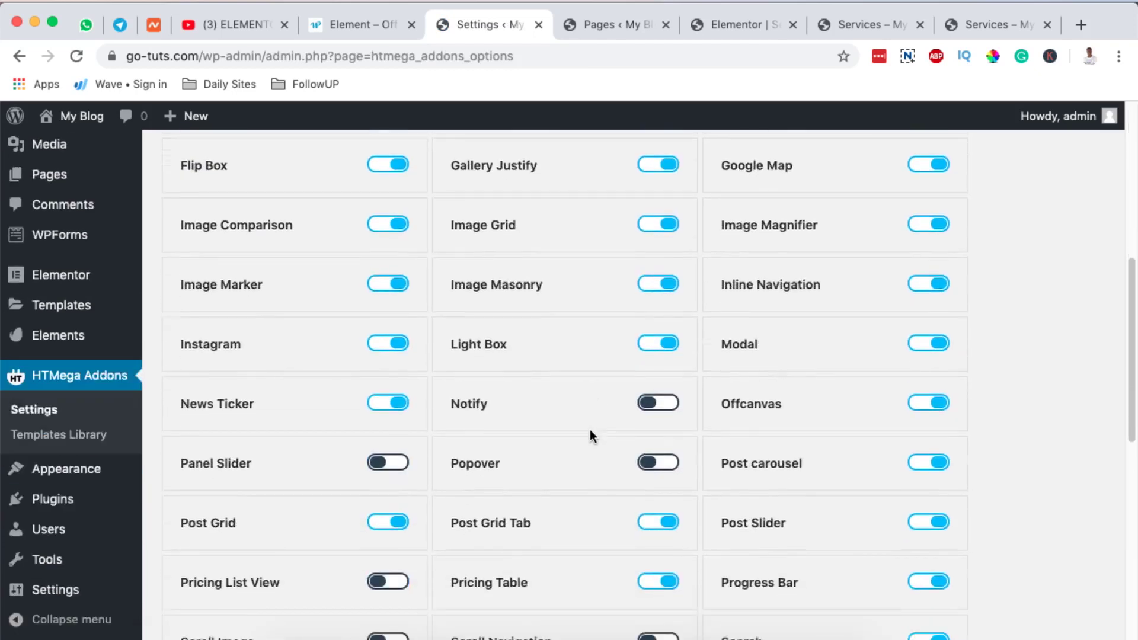
scroll(589, 433, "down", 1)
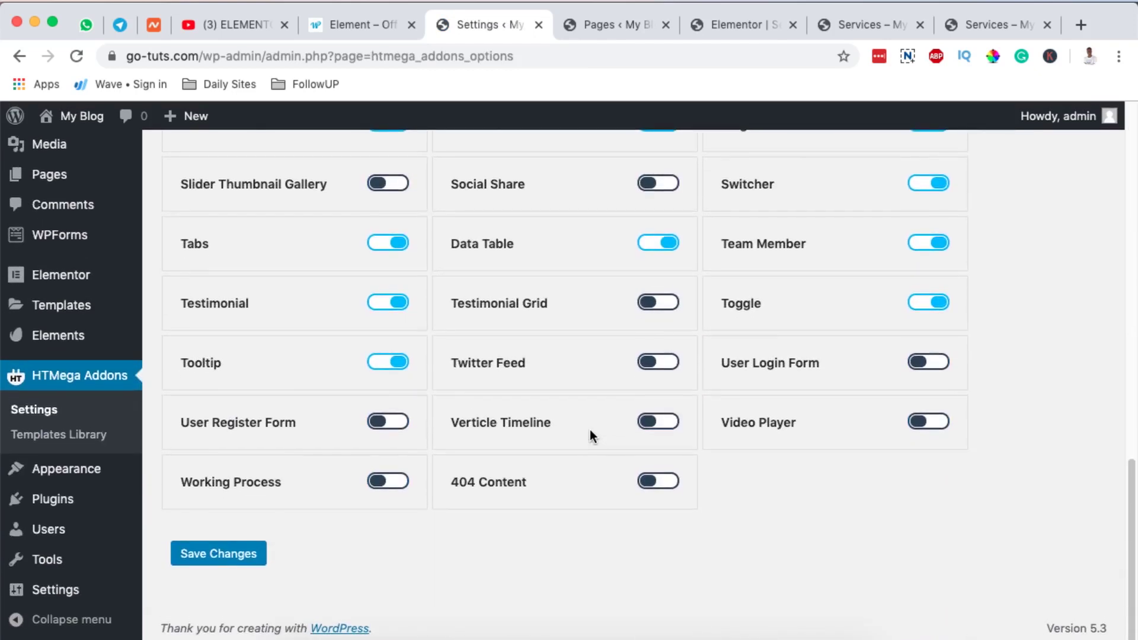
scroll(589, 433, "up", 7)
scroll(590, 431, "up", 10)
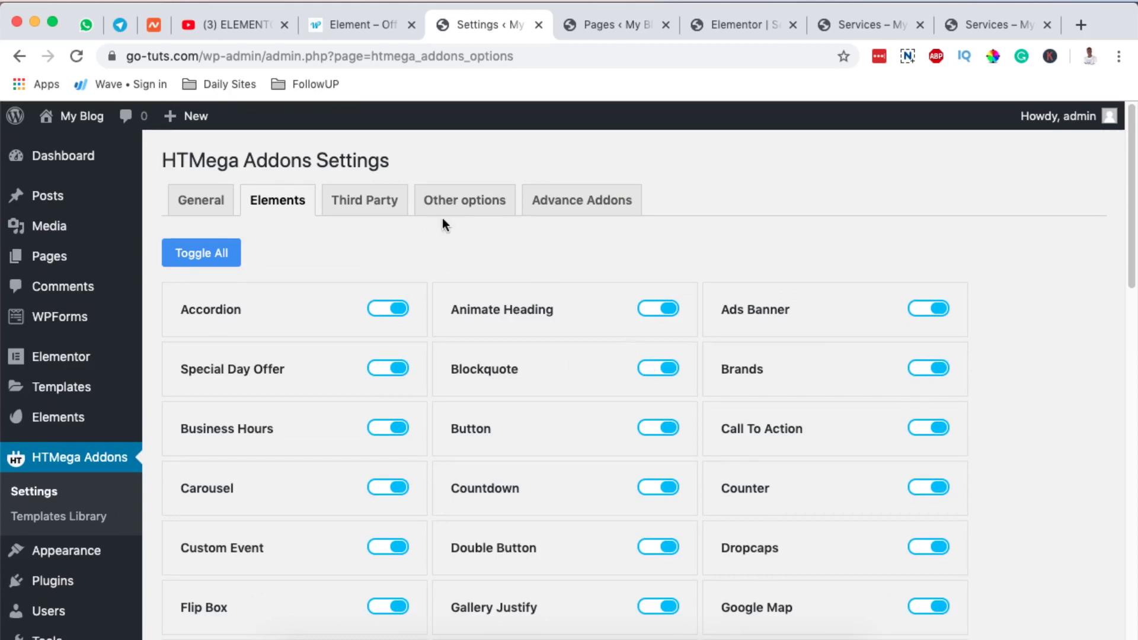
Step: Switch to the Elementor editor and preview the off-canvas panels of the Show Header and Show Footer buttons
left_click(617, 26)
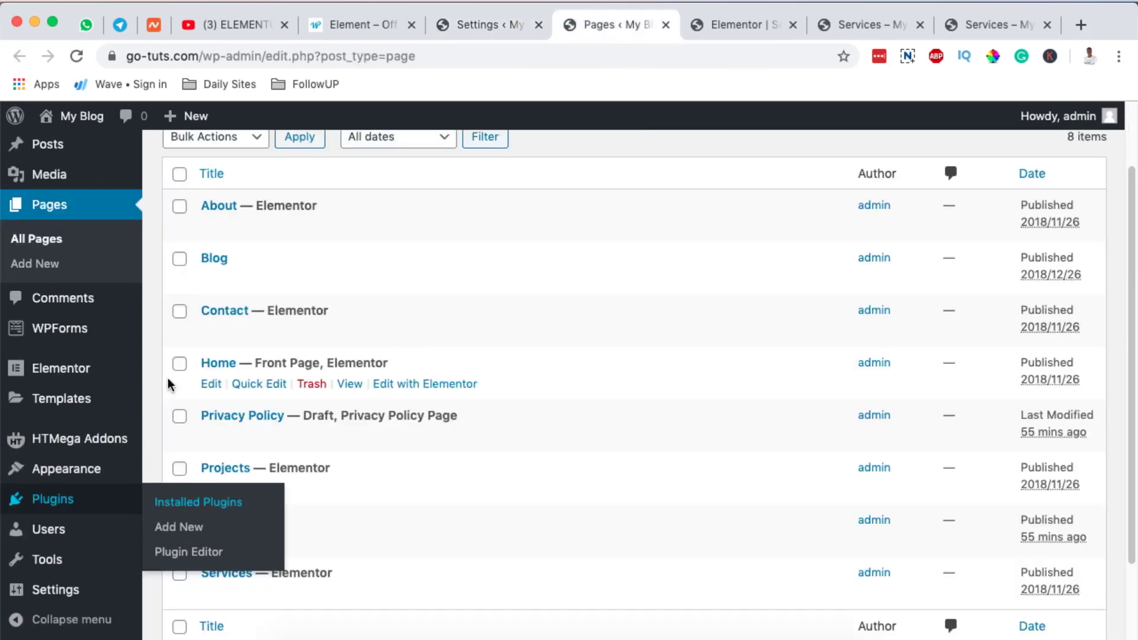
left_click(749, 30)
scroll(412, 447, "up", 2)
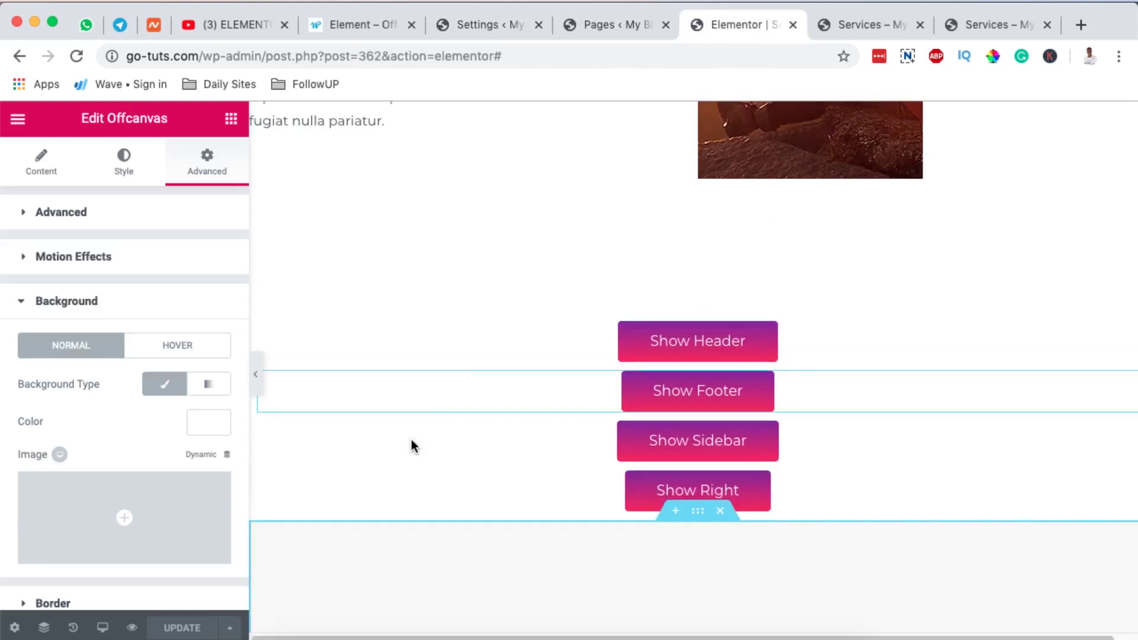
left_click(716, 347)
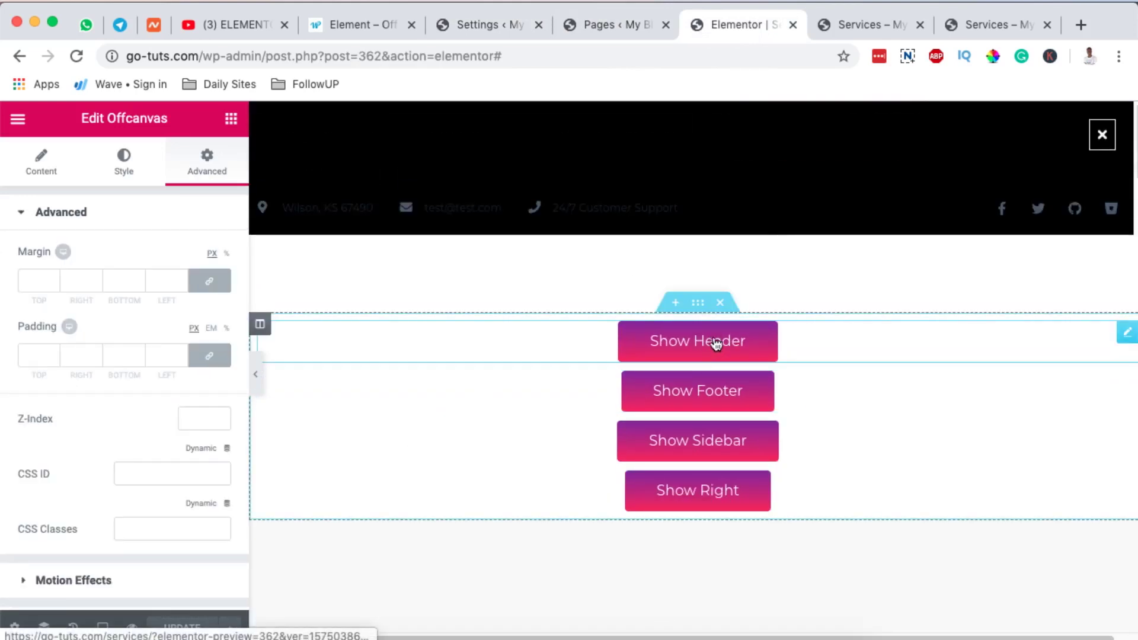
left_click(763, 211)
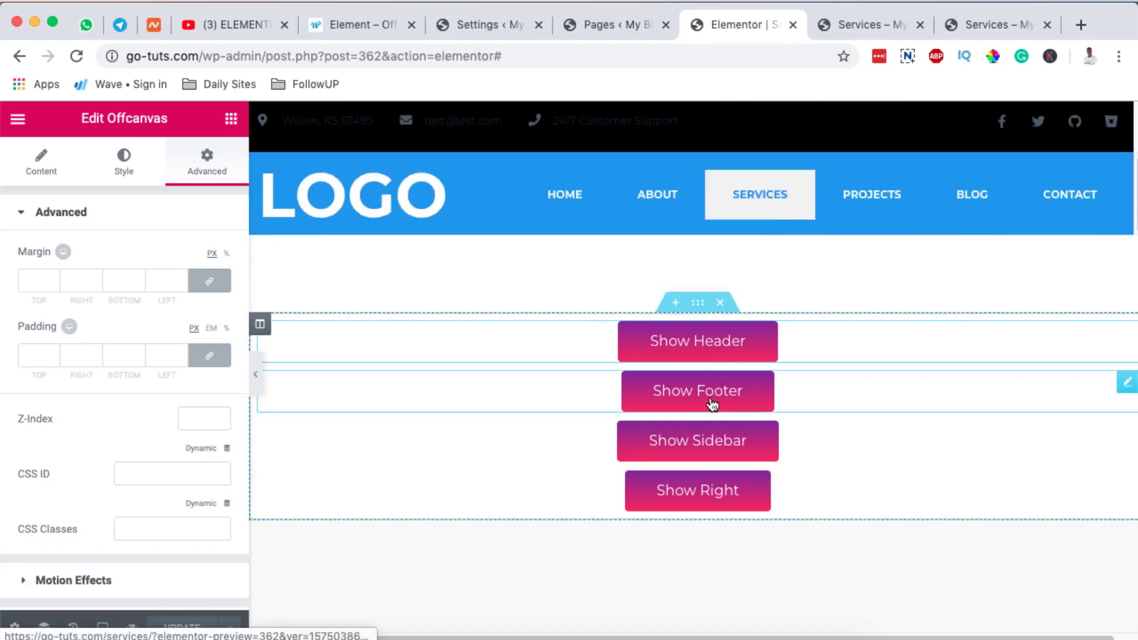
left_click(679, 254)
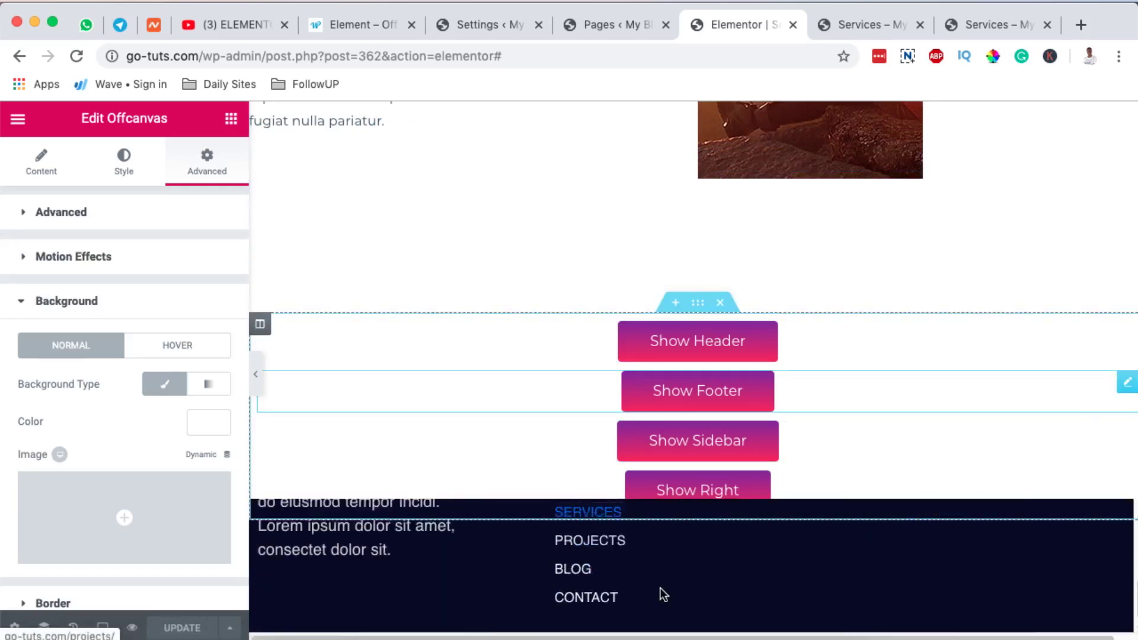
Step: Preview the off-canvas panels of the Show Sidebar and Show Right buttons, closing each one
left_click(744, 442)
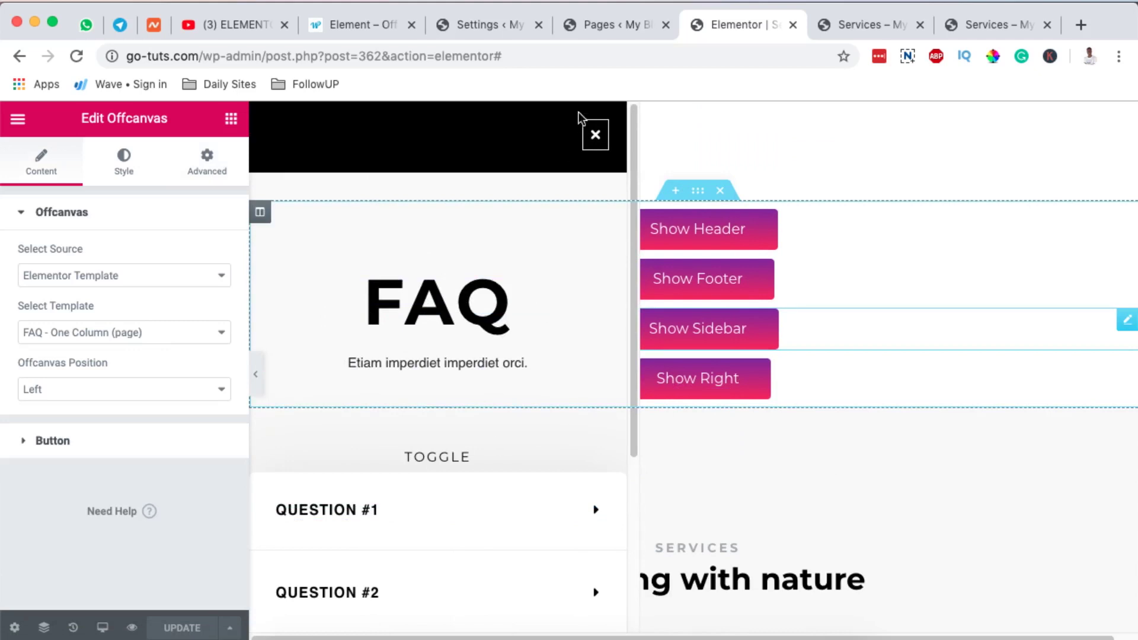
left_click(591, 145)
left_click(663, 384)
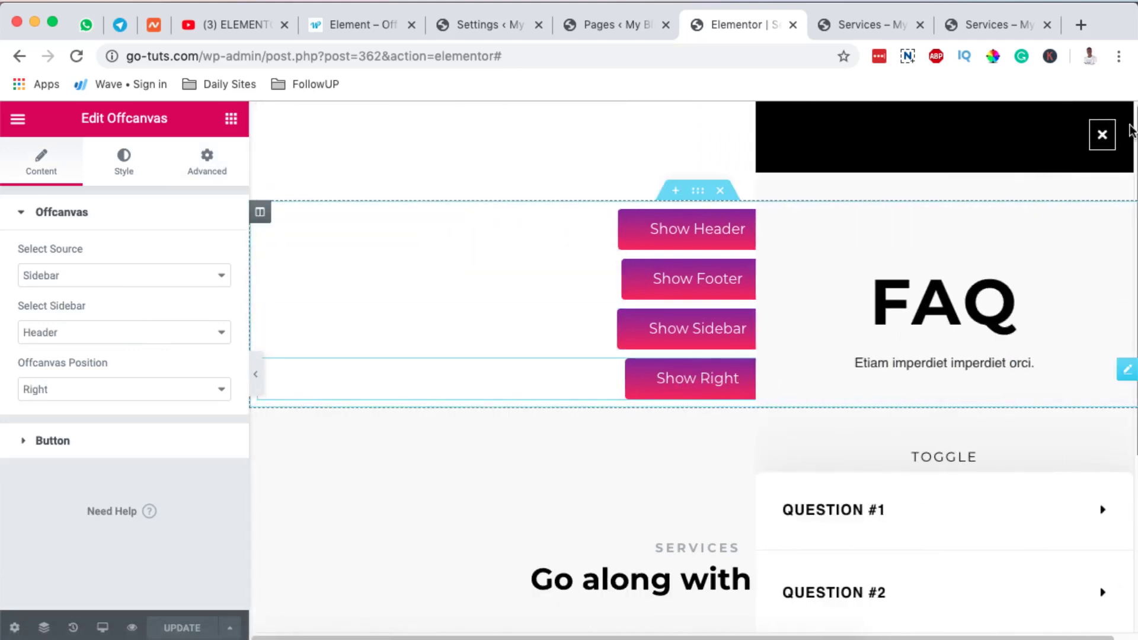
left_click(1103, 137)
Step: Insert a new empty section directly above the section holding the four Show buttons
scroll(803, 233, "up", 3)
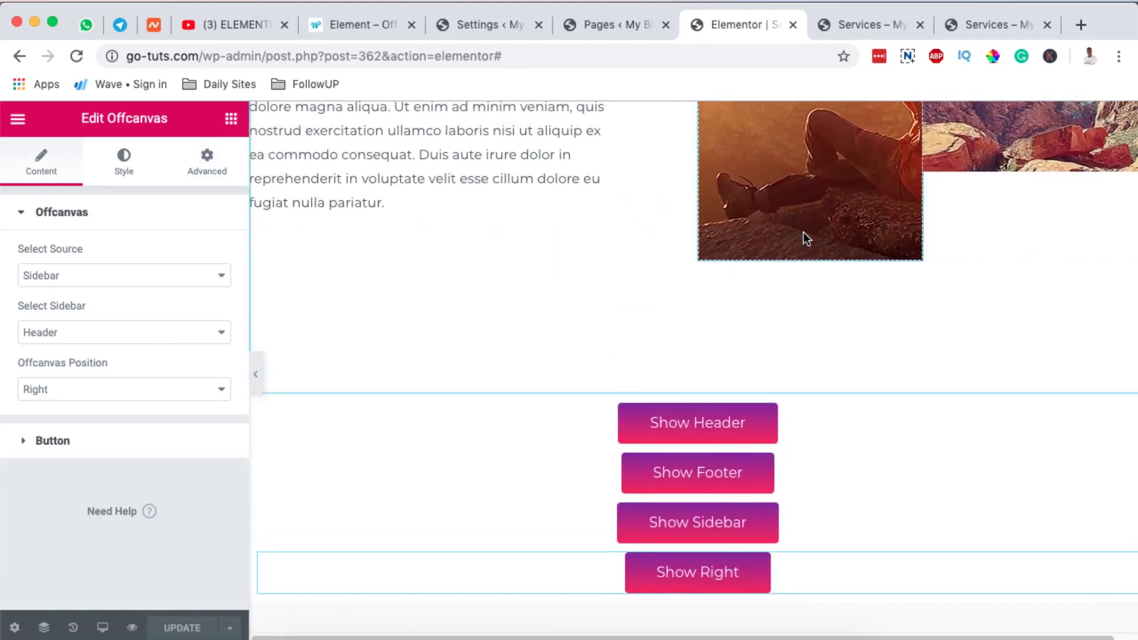
left_click(671, 385)
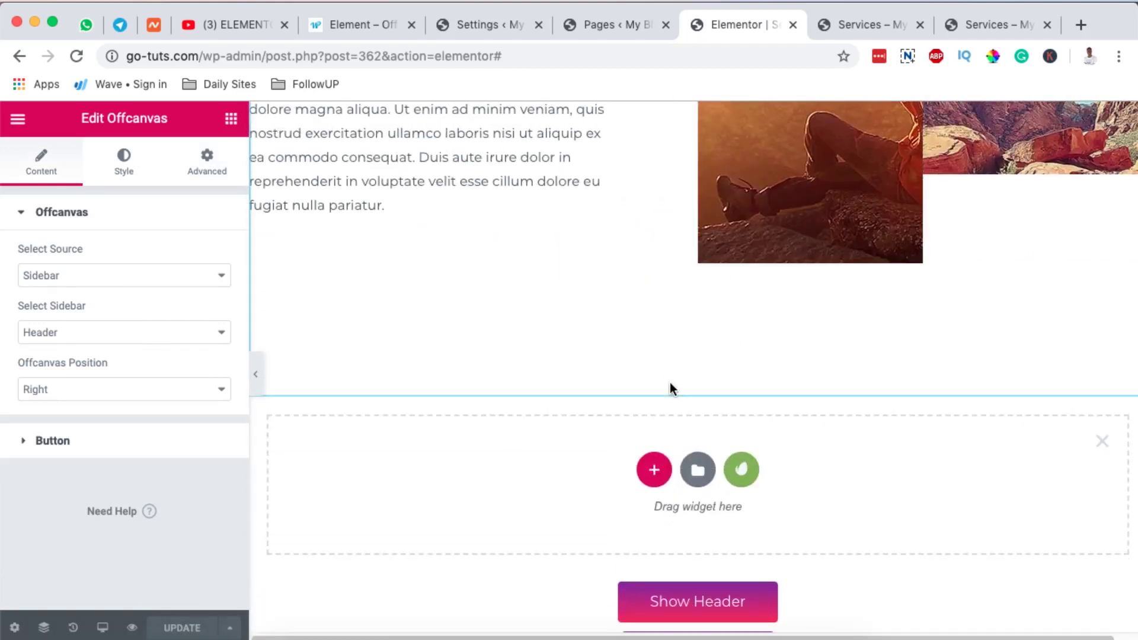
Step: Look through the available widgets, including the HTMega Addons group, for the Offcanvas widget
left_click(231, 118)
scroll(152, 387, "down", 10)
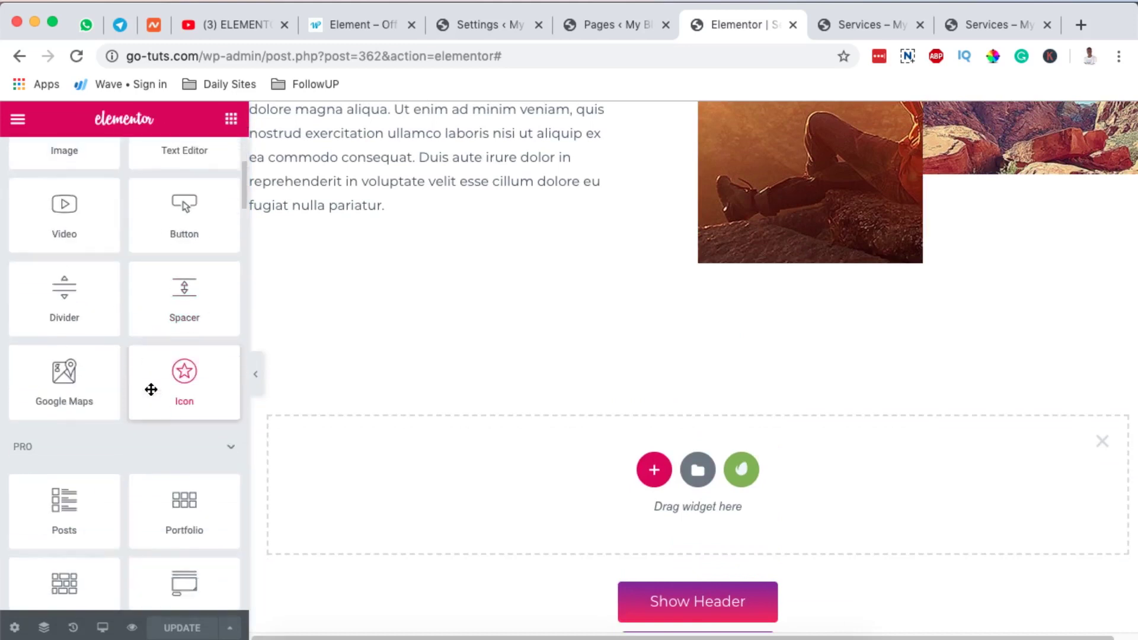
scroll(152, 390, "down", 15)
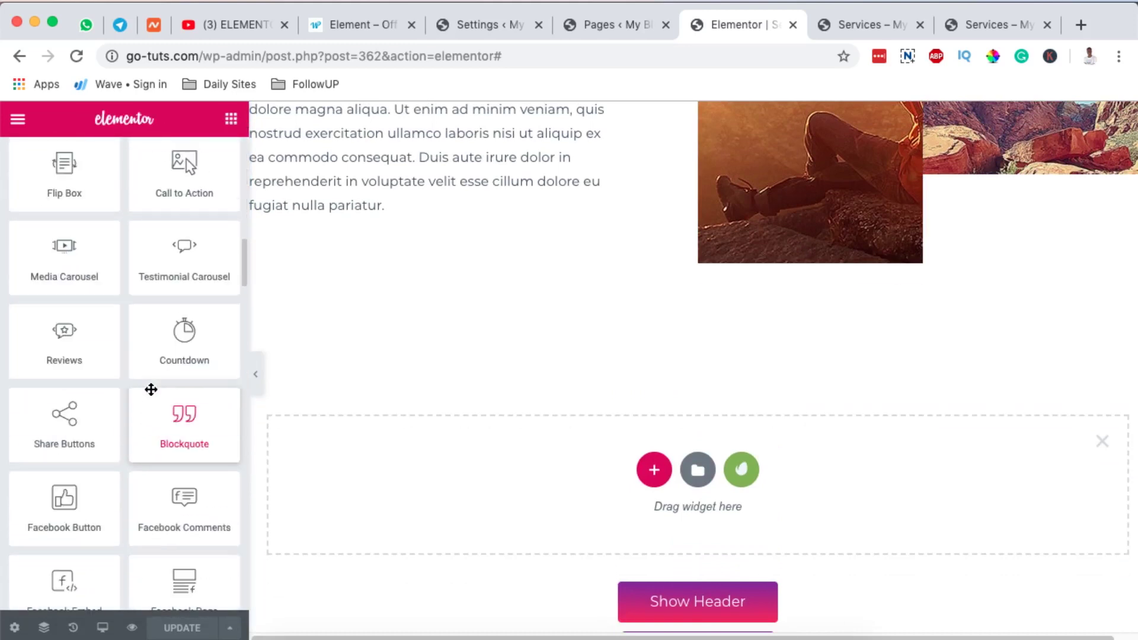
scroll(151, 390, "down", 15)
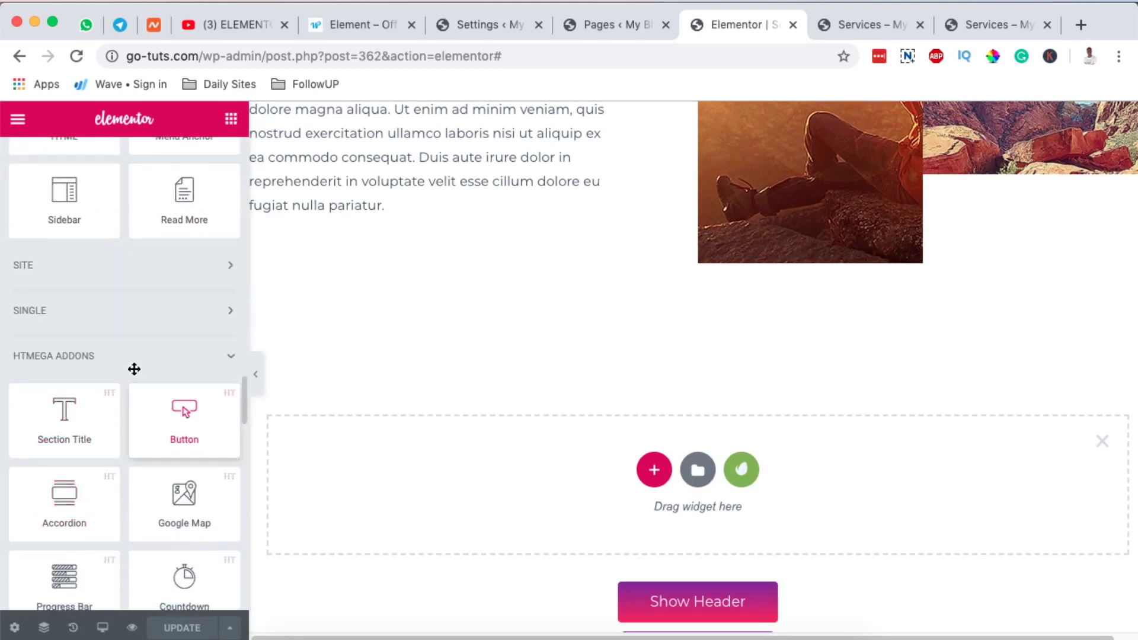
scroll(153, 368, "down", 1)
scroll(153, 368, "down", 10)
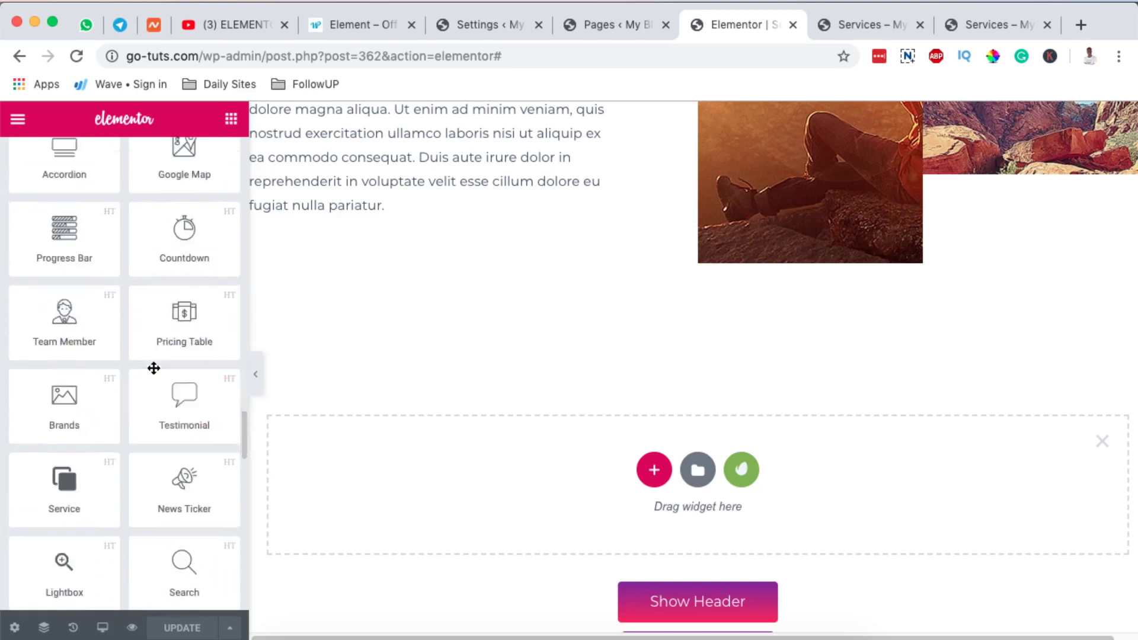
scroll(154, 368, "up", 3)
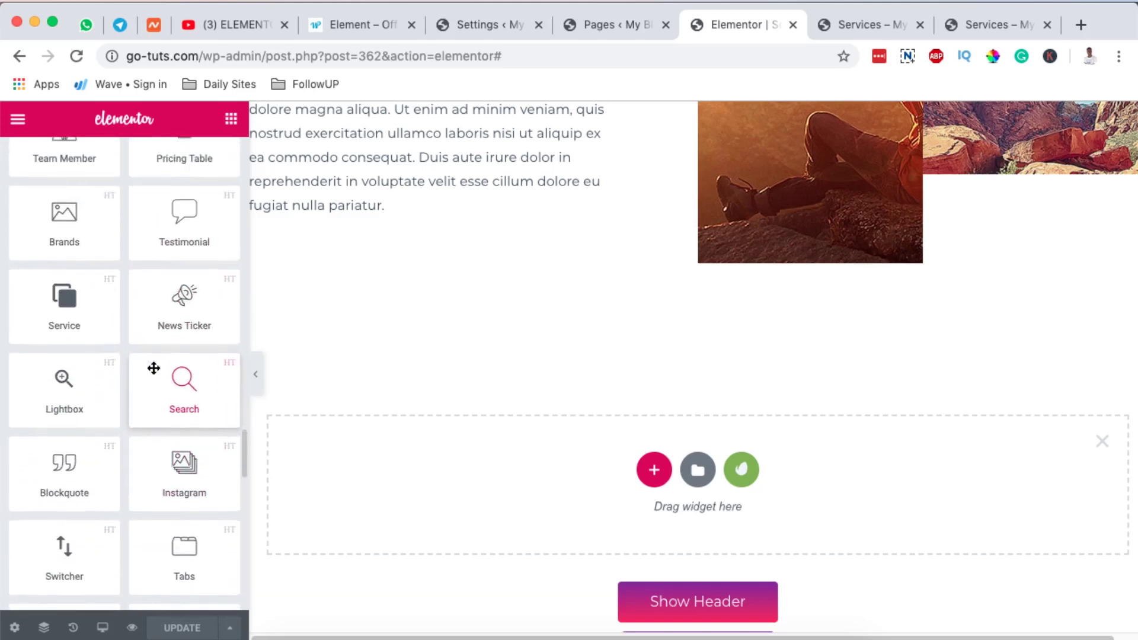
scroll(154, 368, "down", 6)
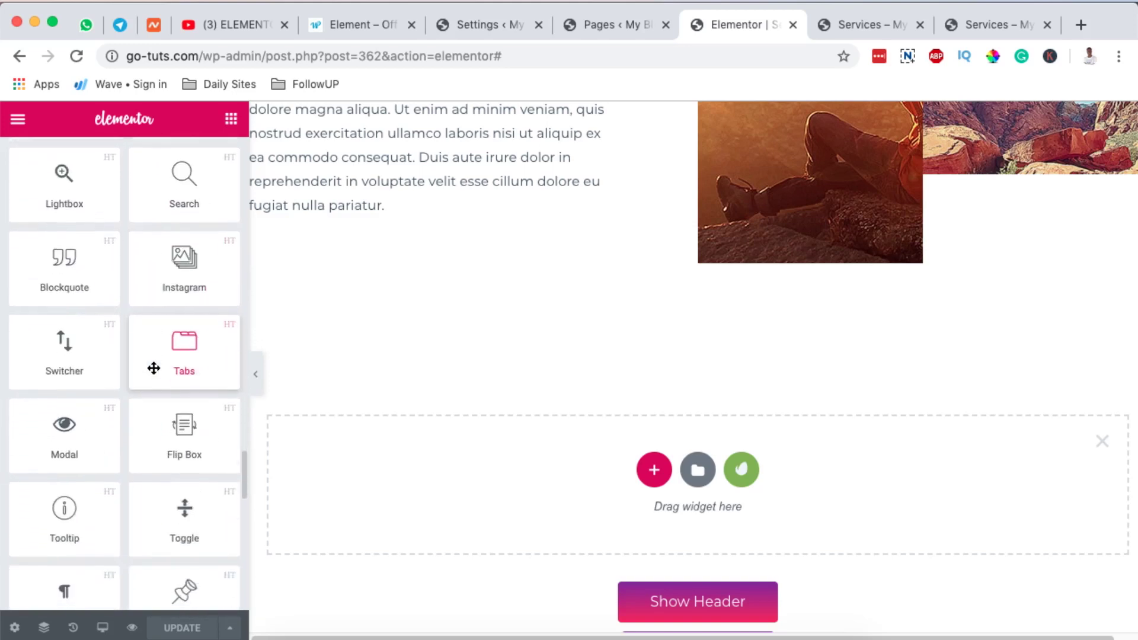
scroll(154, 368, "down", 7)
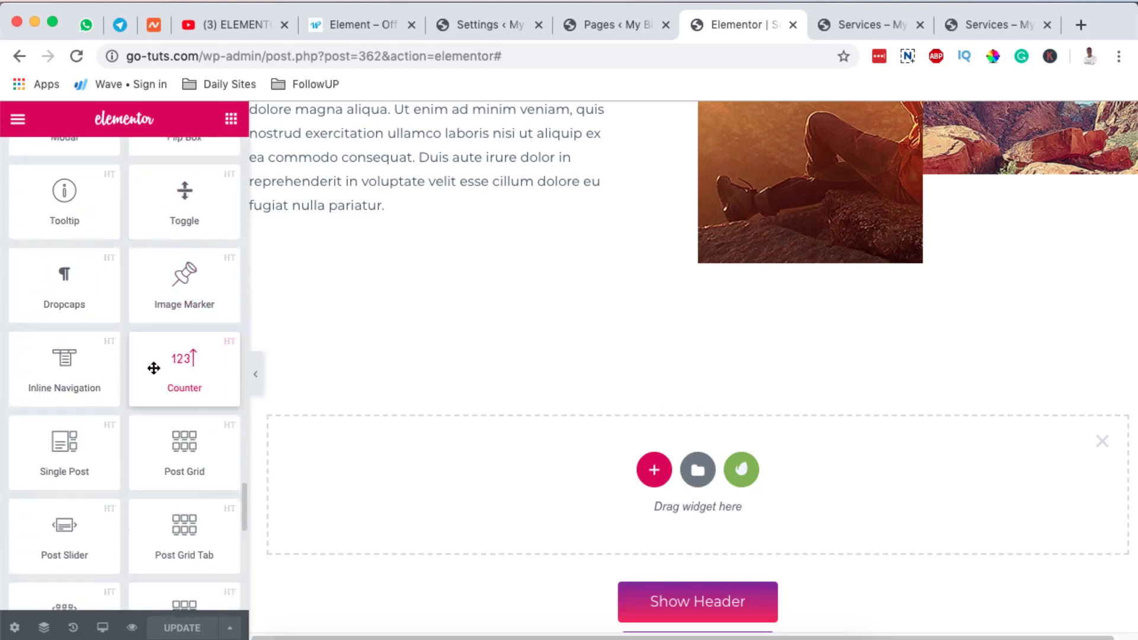
scroll(154, 368, "up", 20)
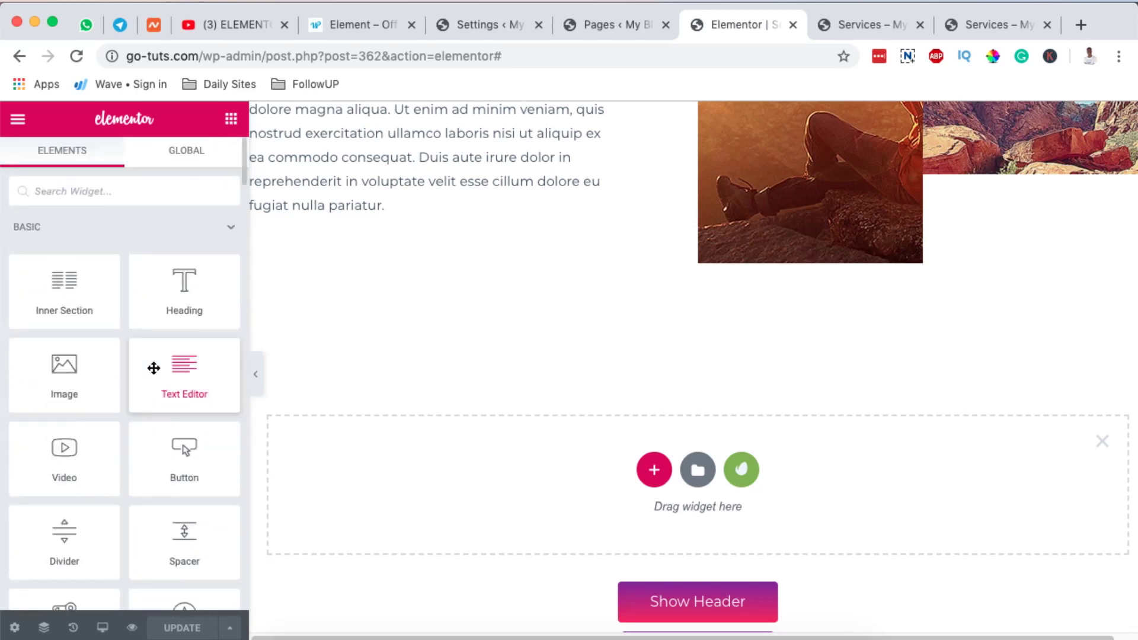
Step: Search the widgets for "can" and place the Offcanvas widget in the empty section above the Show Header button
left_click(125, 187)
type("can")
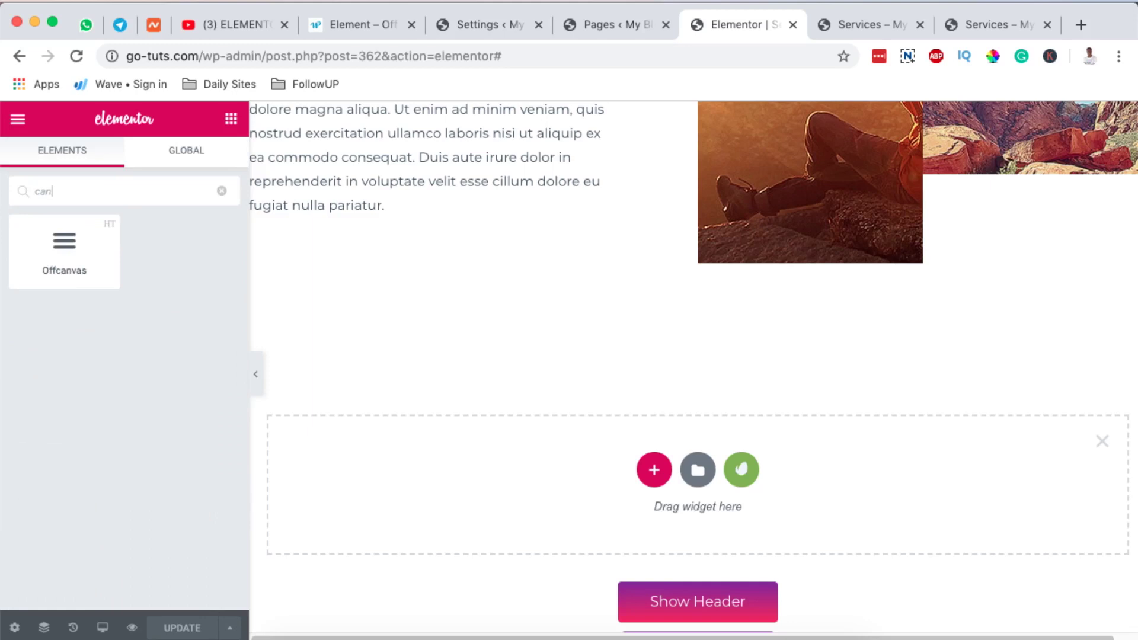
left_click_drag(74, 255, 730, 479)
left_click_drag(845, 473, 844, 471)
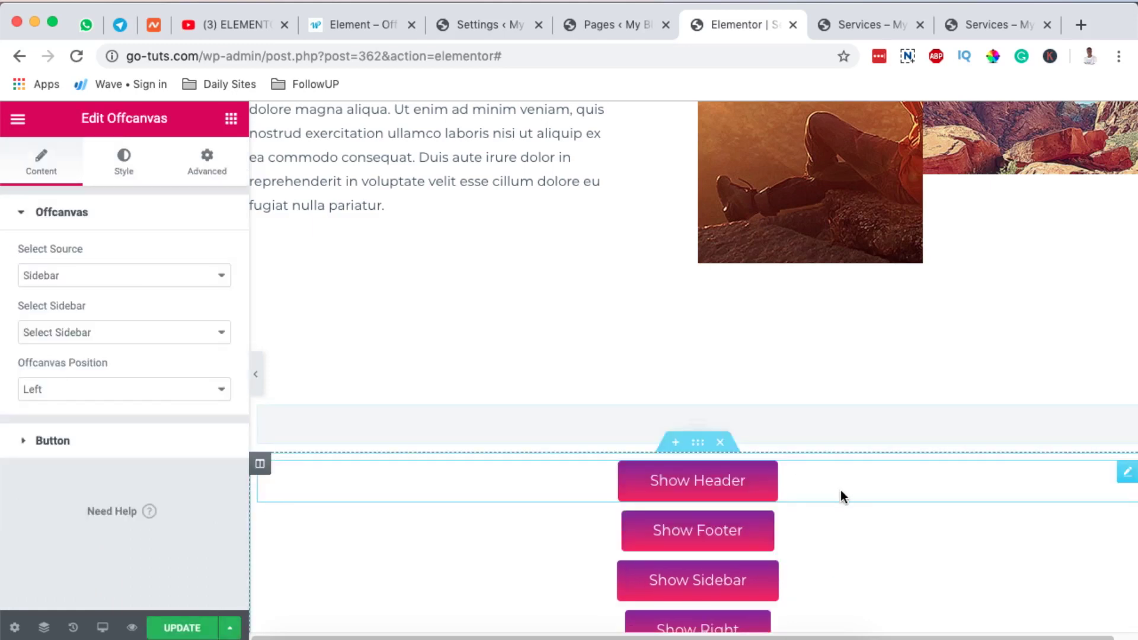
scroll(895, 415, "down", 1)
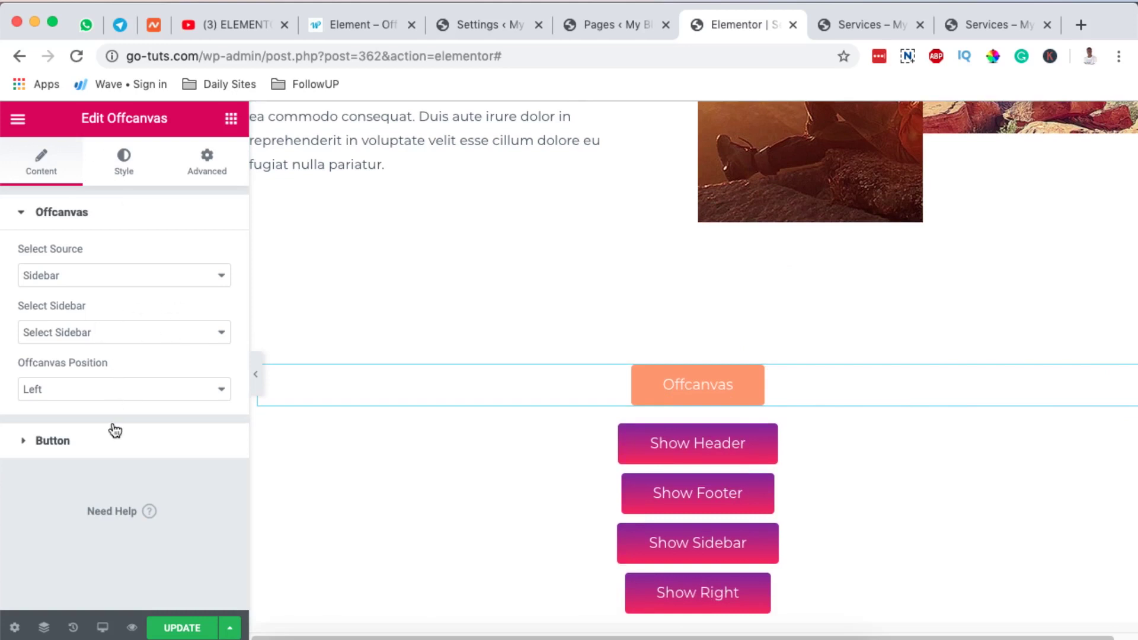
Step: Change the new Offcanvas widget's button text to "Demo"
left_click(65, 443)
double_click(132, 299)
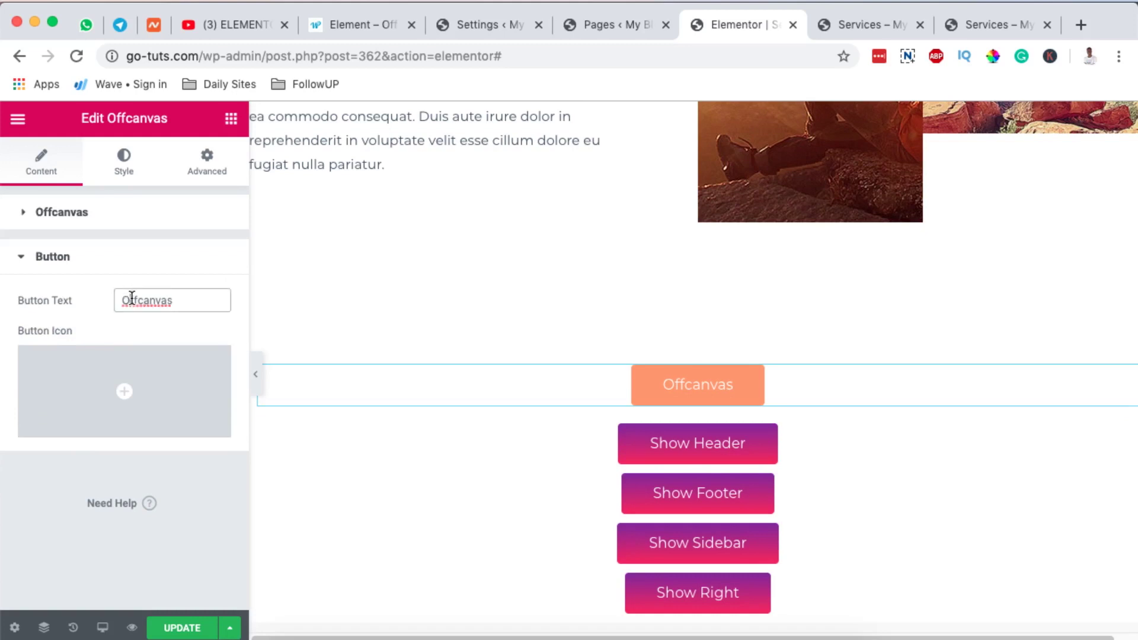
type("Demo")
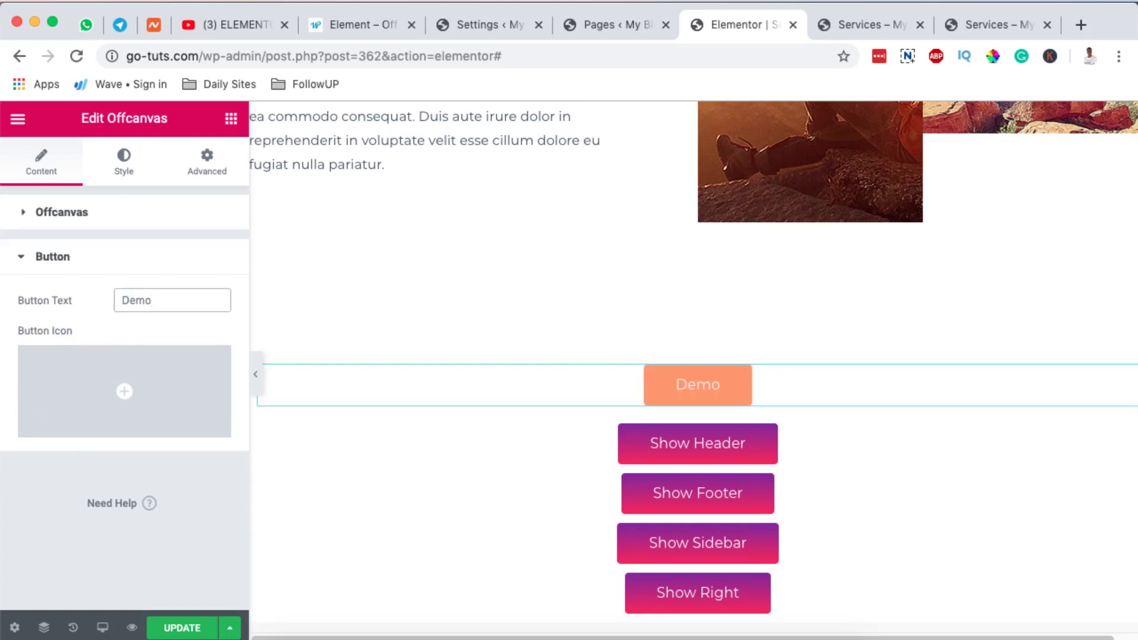
Step: Add the upward caret-in-a-square icon from the icon library to the Demo button
mouse_move(103, 371)
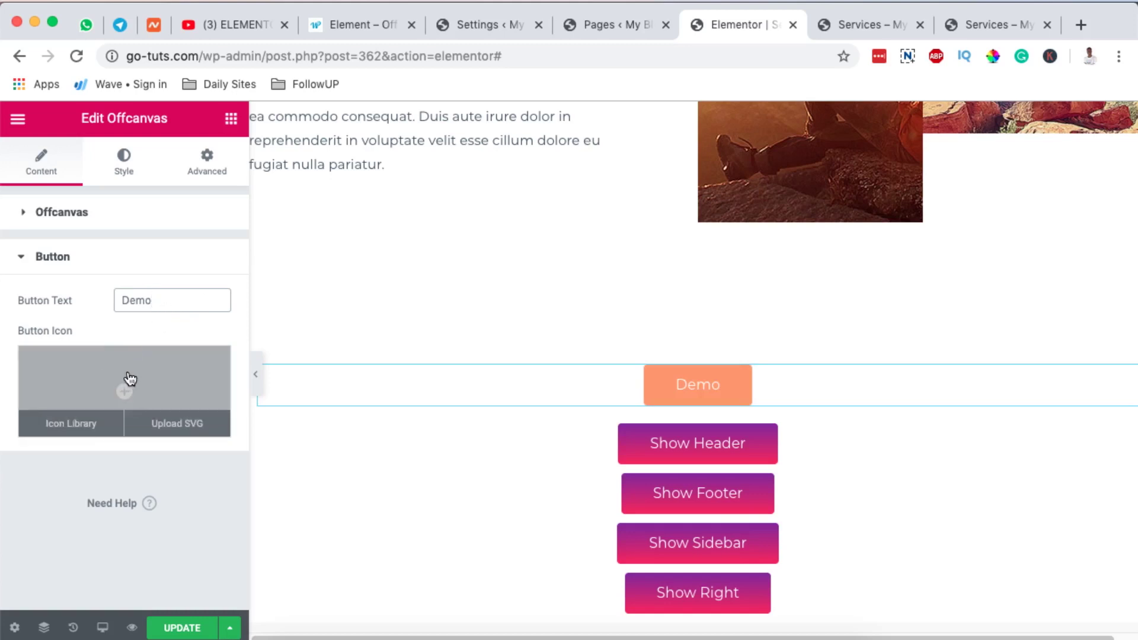
left_click(93, 420)
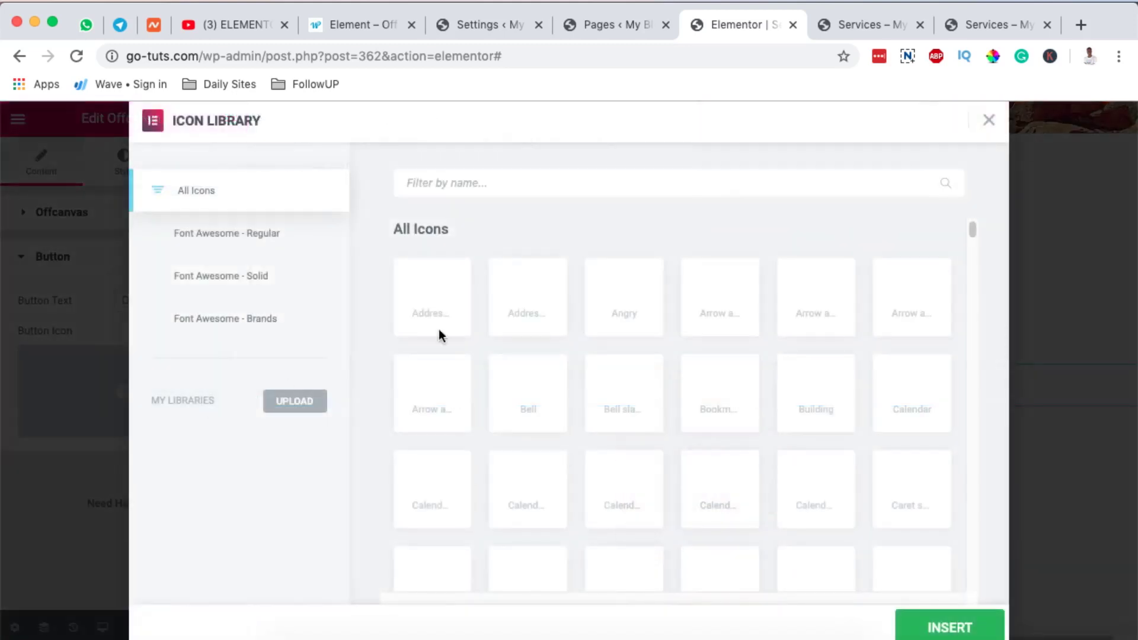
scroll(688, 358, "down", 1)
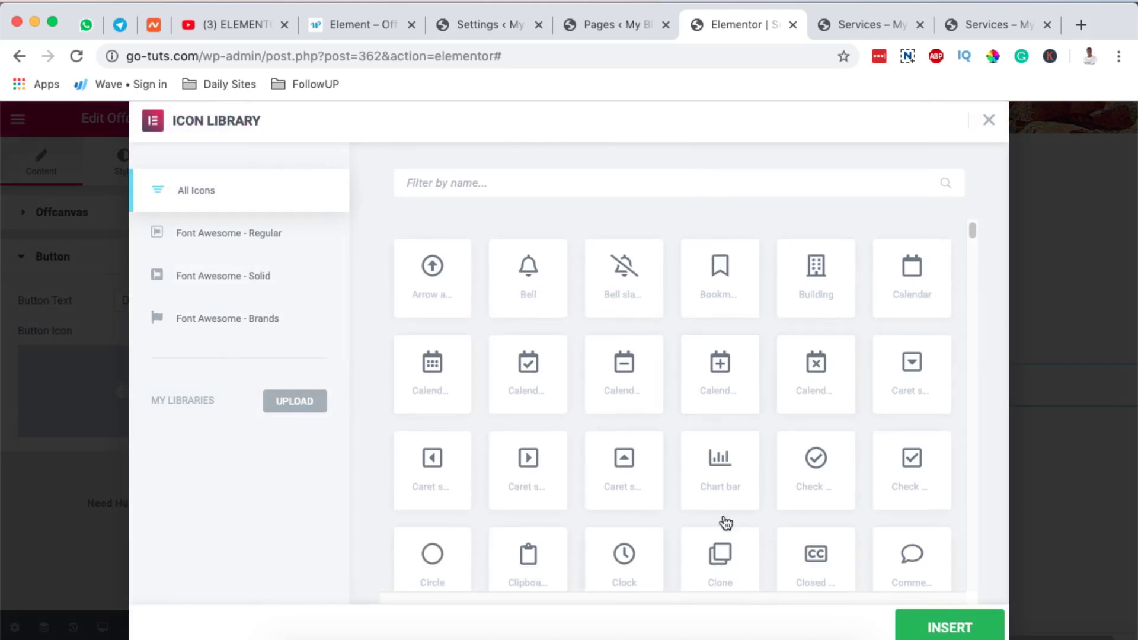
left_click(614, 489)
left_click(928, 628)
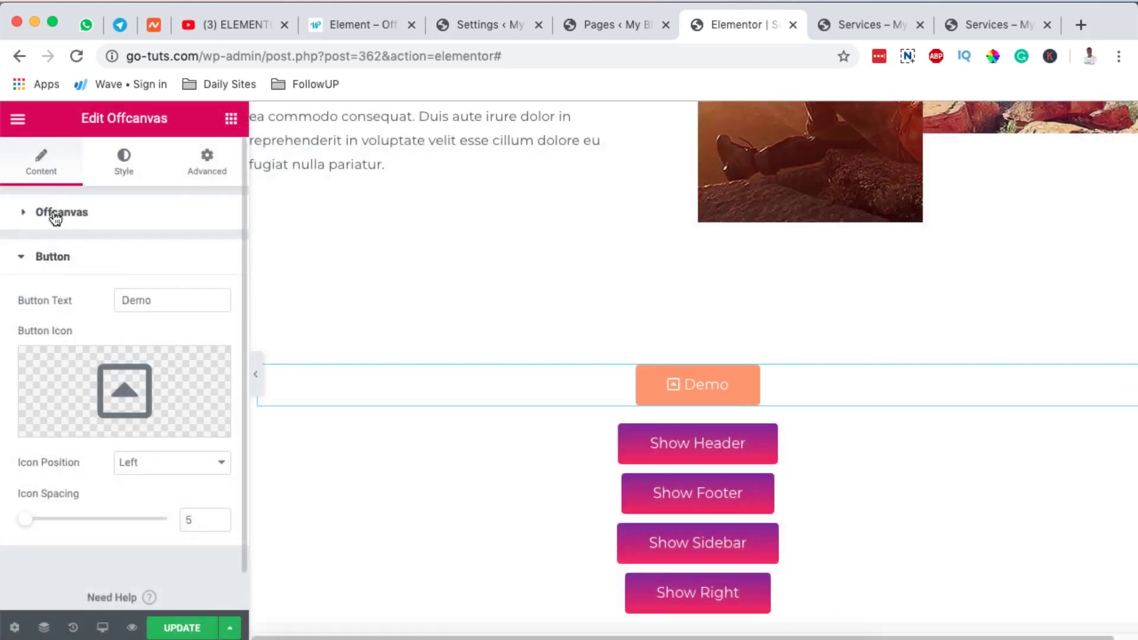
Step: Set the Demo button's normal-state background type to gradient in its button style settings
left_click(124, 160)
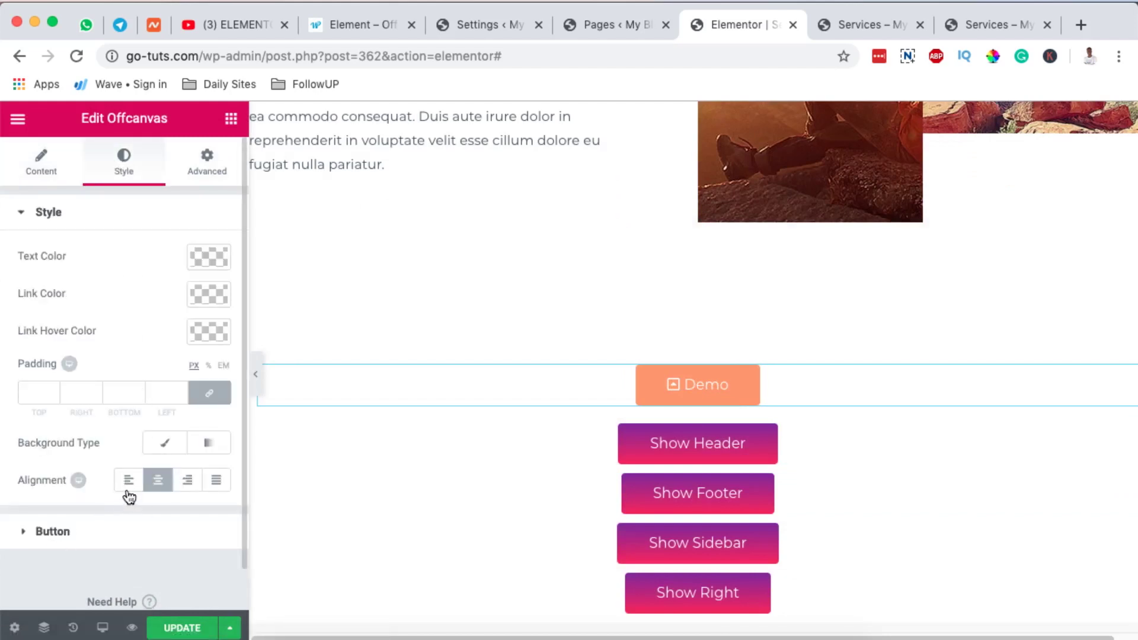
left_click(127, 531)
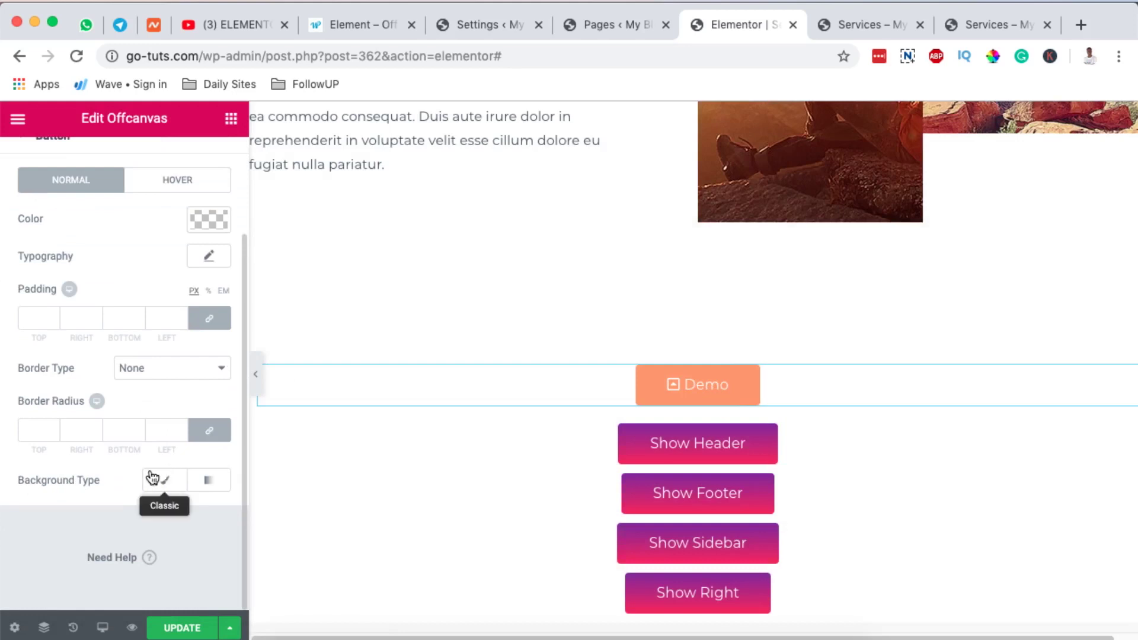
left_click(153, 478)
scroll(157, 495, "down", 3)
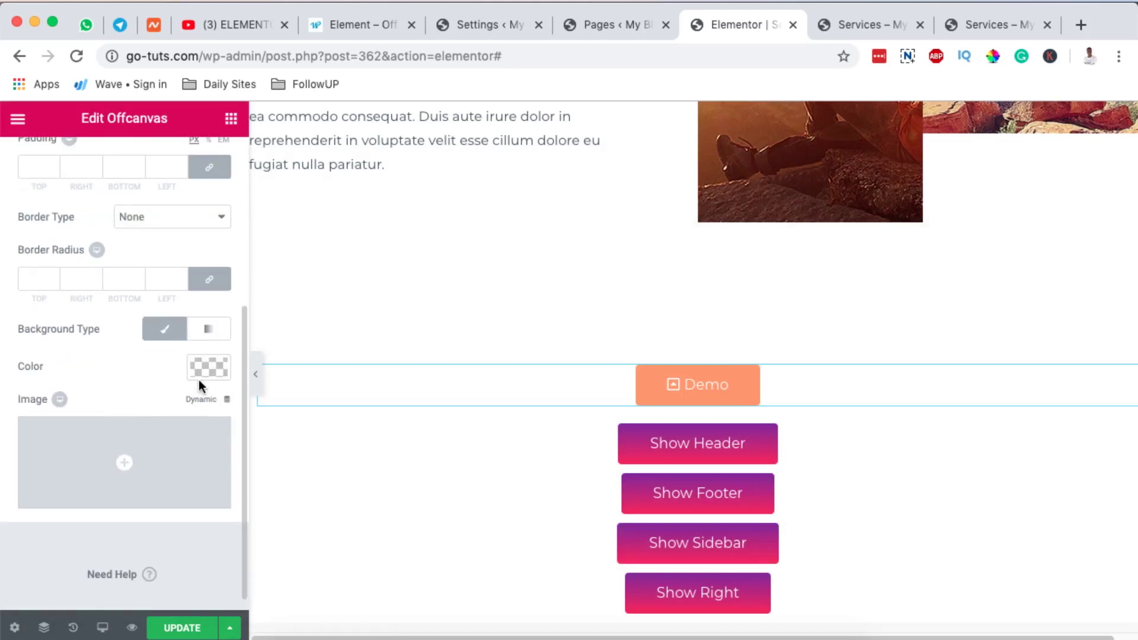
left_click(209, 328)
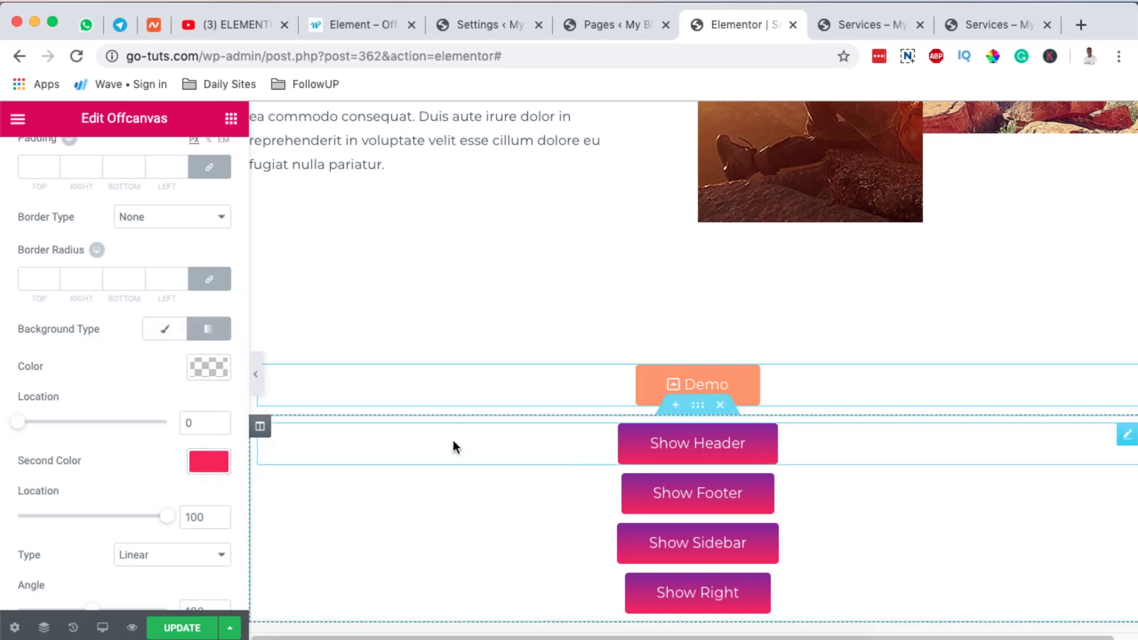
Step: Try several colours for the first colour of the Demo button's gradient and settle on teal
left_click(210, 369)
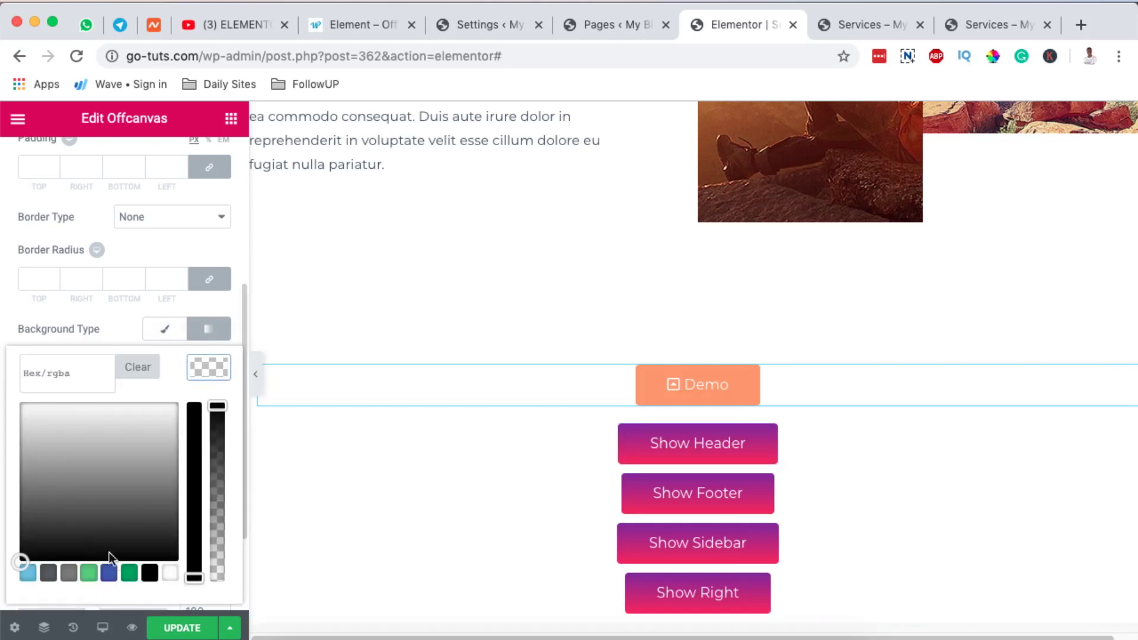
left_click(129, 573)
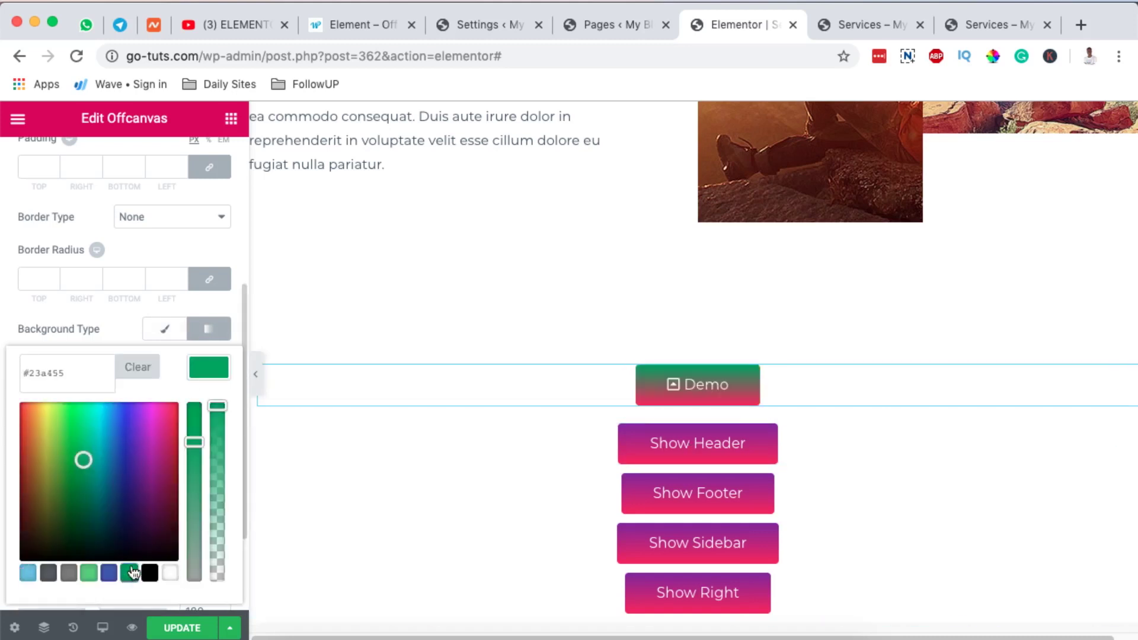
left_click(137, 480)
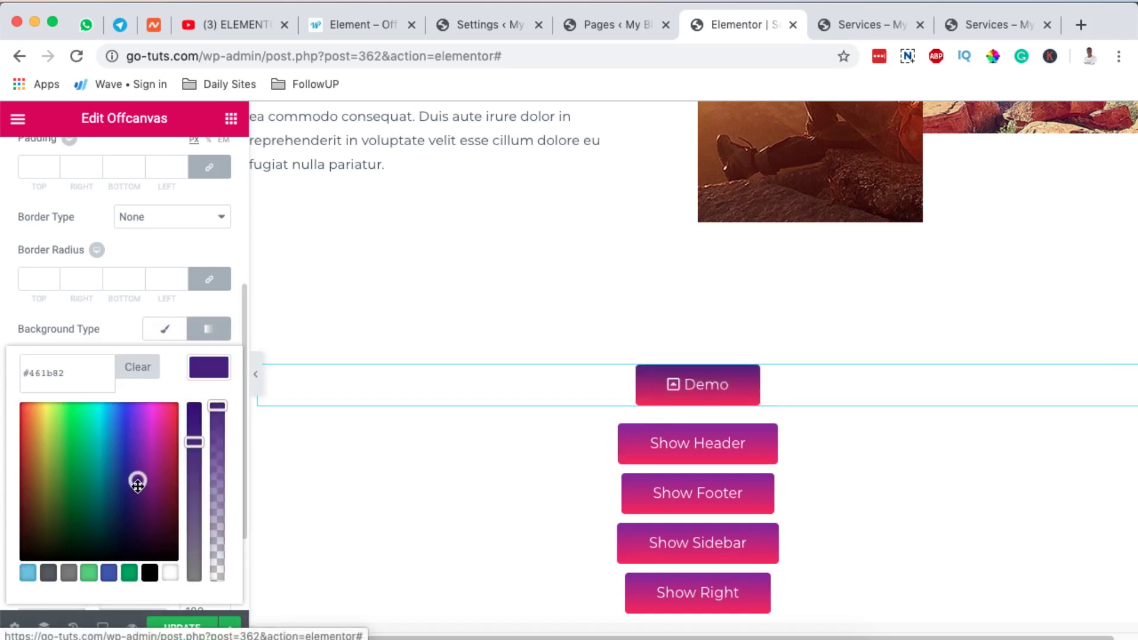
left_click(108, 432)
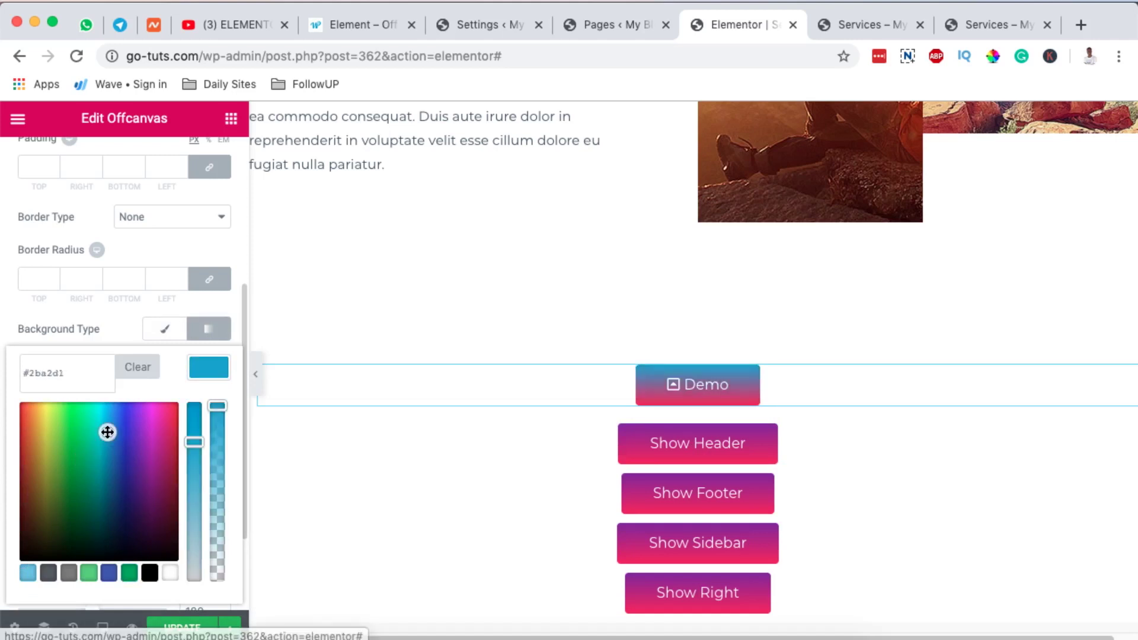
left_click(108, 443)
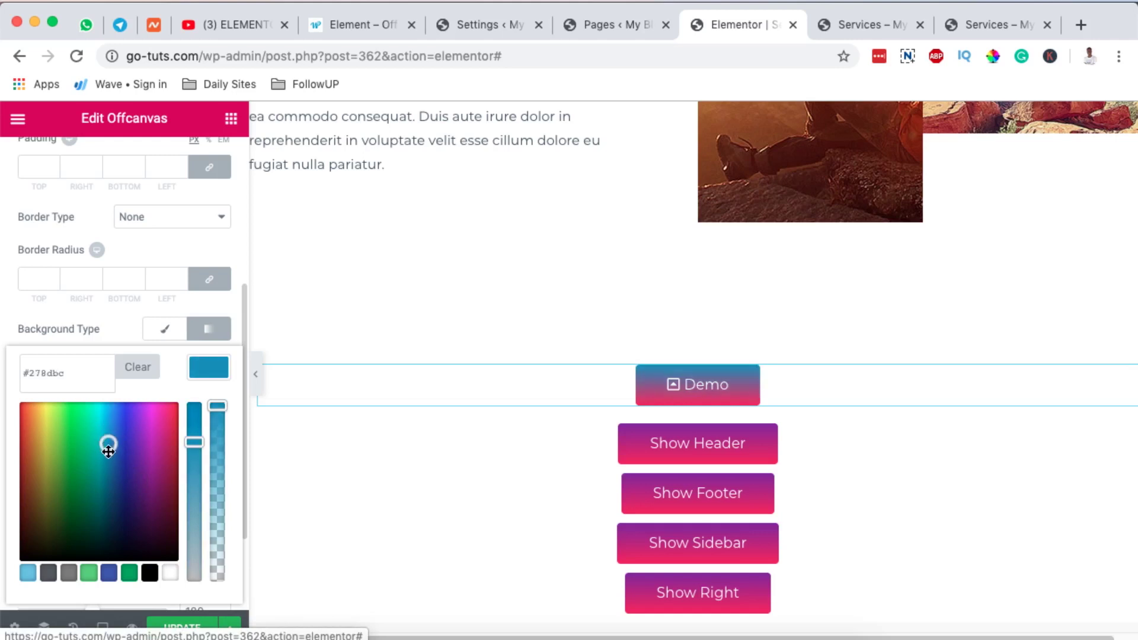
left_click(112, 465)
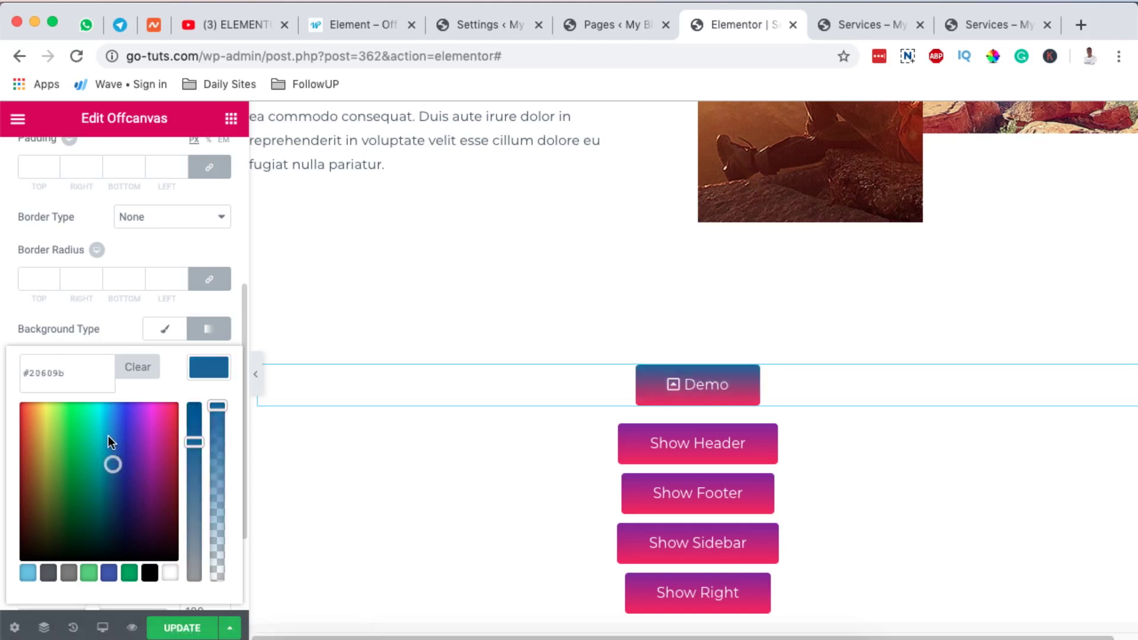
left_click(101, 443)
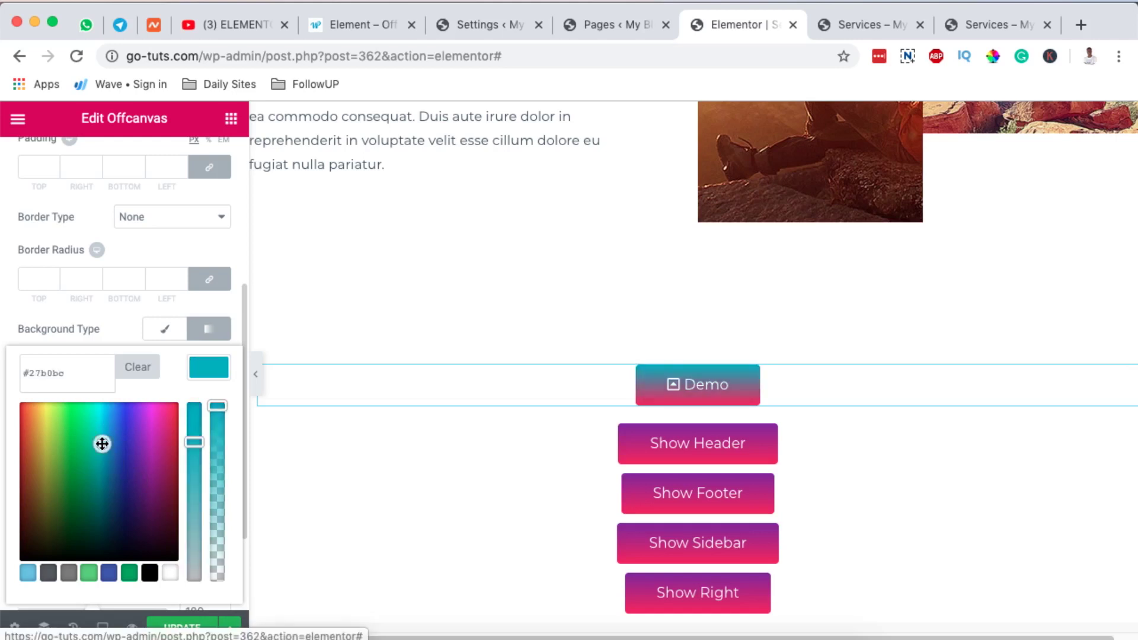
left_click(213, 367)
Step: Set the second colour of the Demo button's gradient to an olive green
left_click(211, 470)
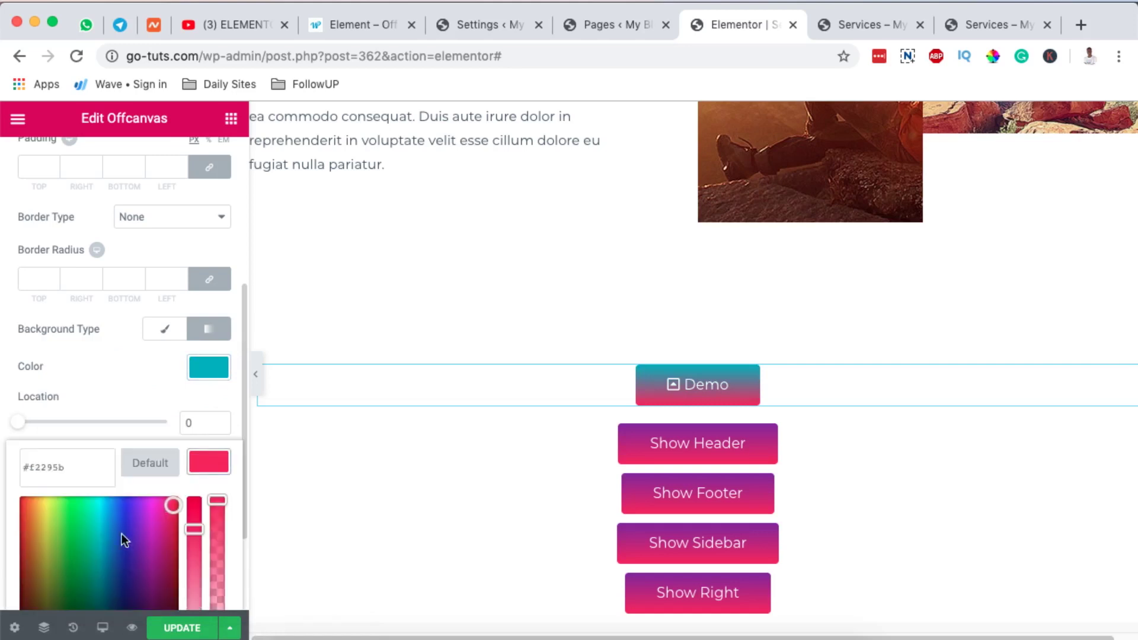
left_click(53, 543)
left_click(215, 468)
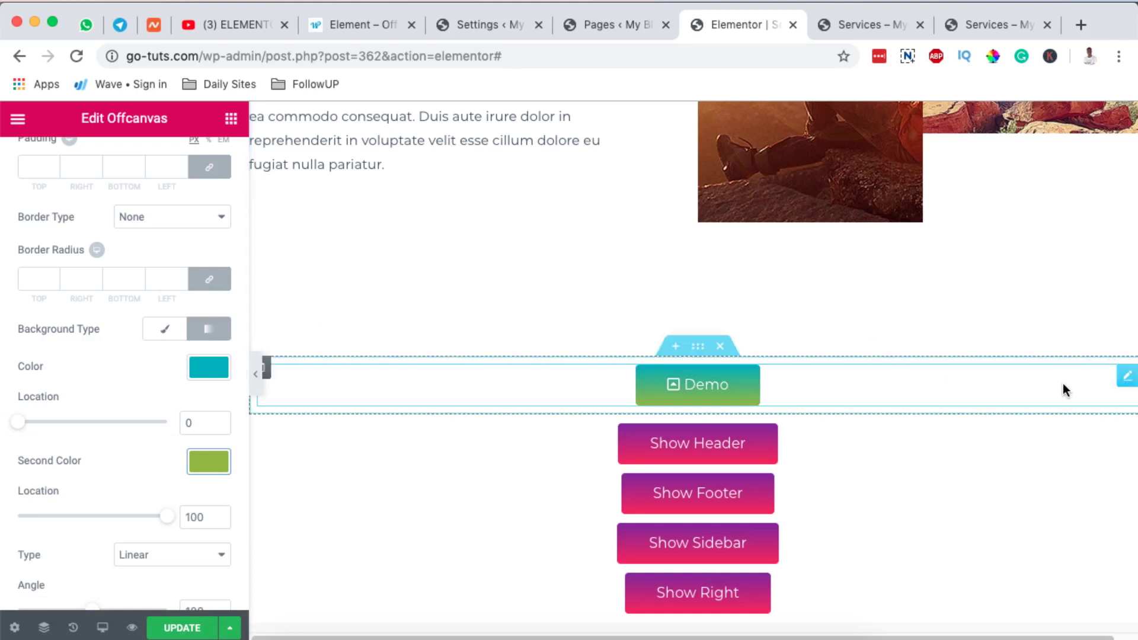
Step: Set the Demo button's off-canvas source to Elementor Template in its content settings
scroll(64, 175, "up", 5)
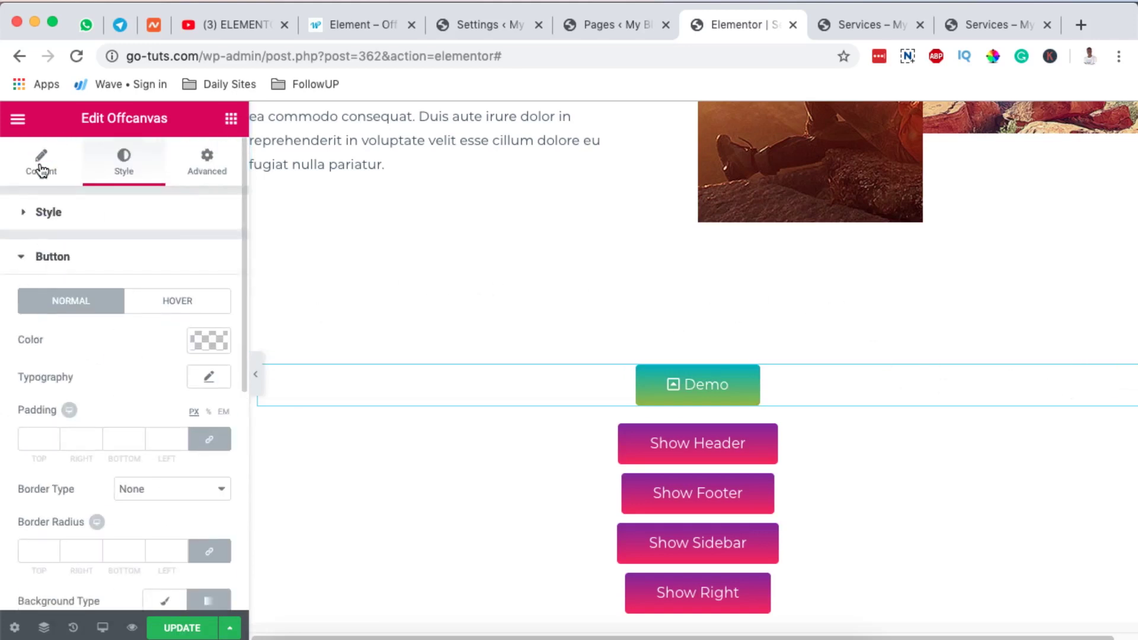
left_click(42, 169)
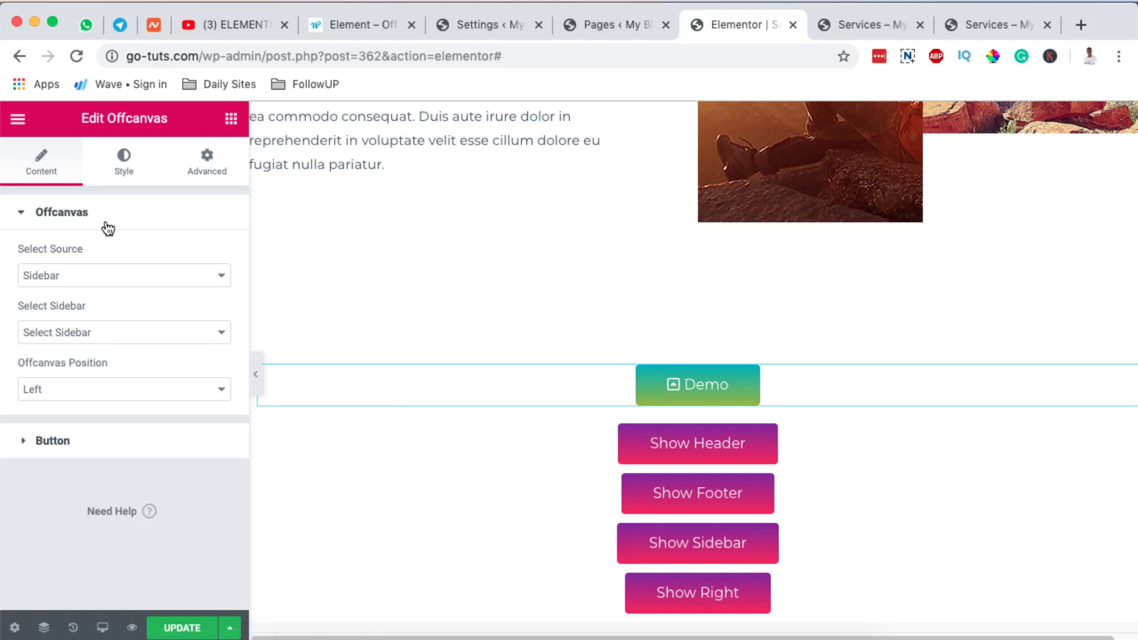
left_click(98, 279)
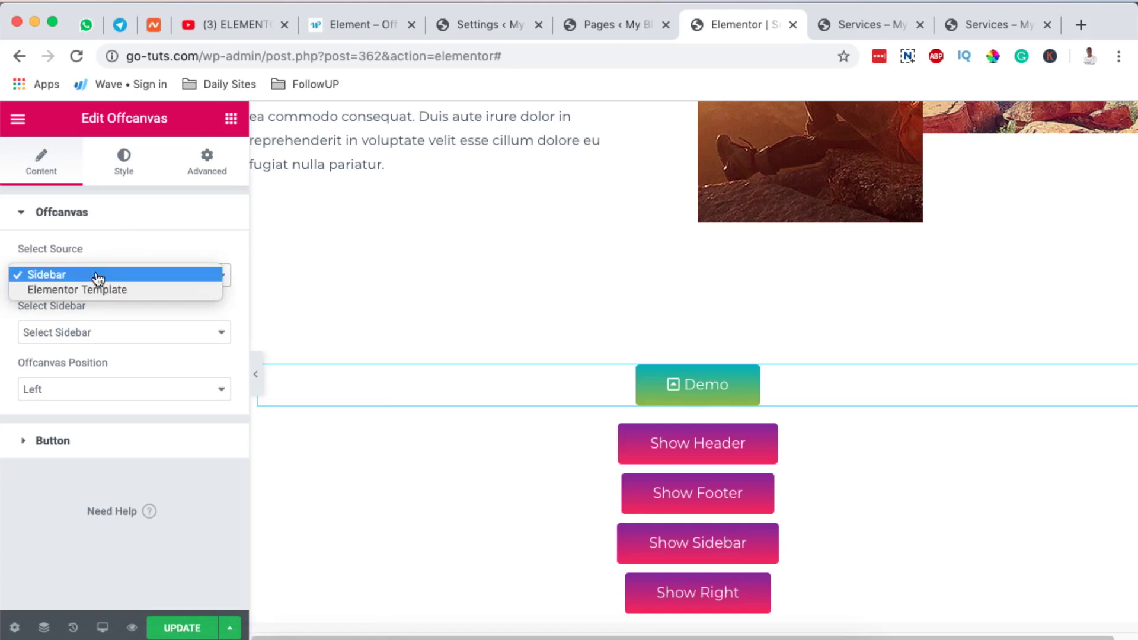
left_click(56, 290)
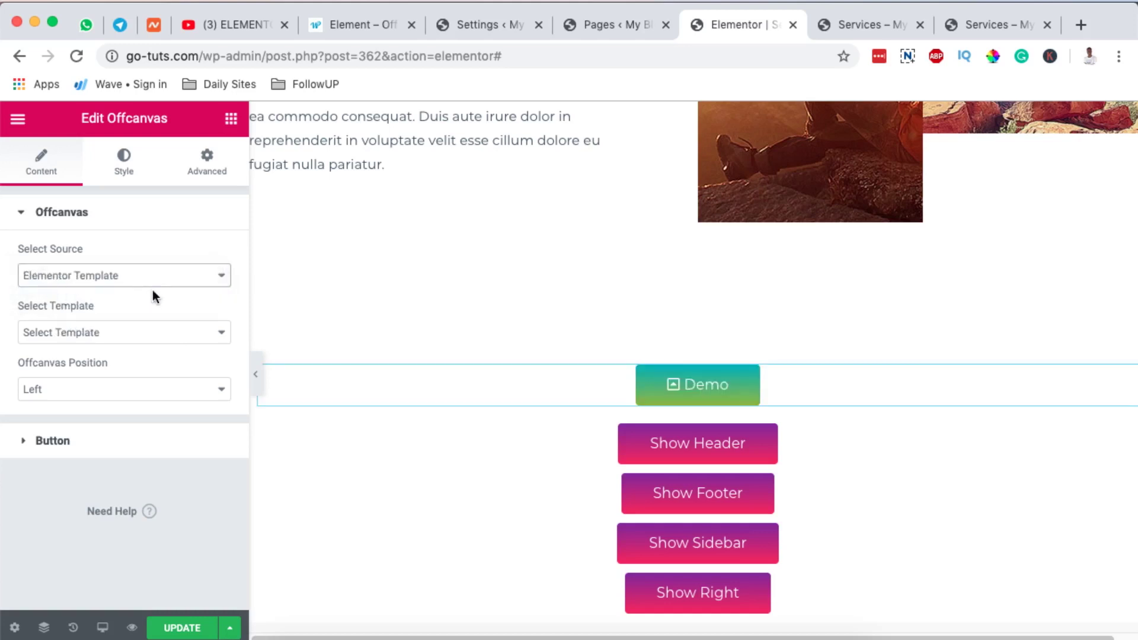
Step: Choose the Header (with Nav) (page) template as the Demo button's off-canvas content
left_click(98, 343)
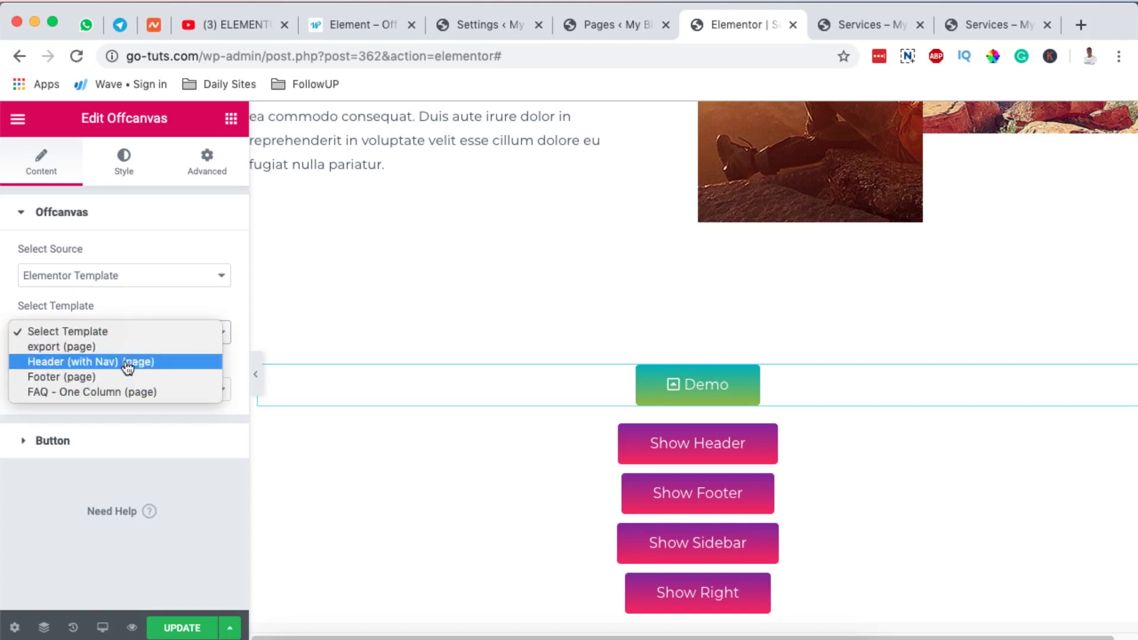
left_click(131, 309)
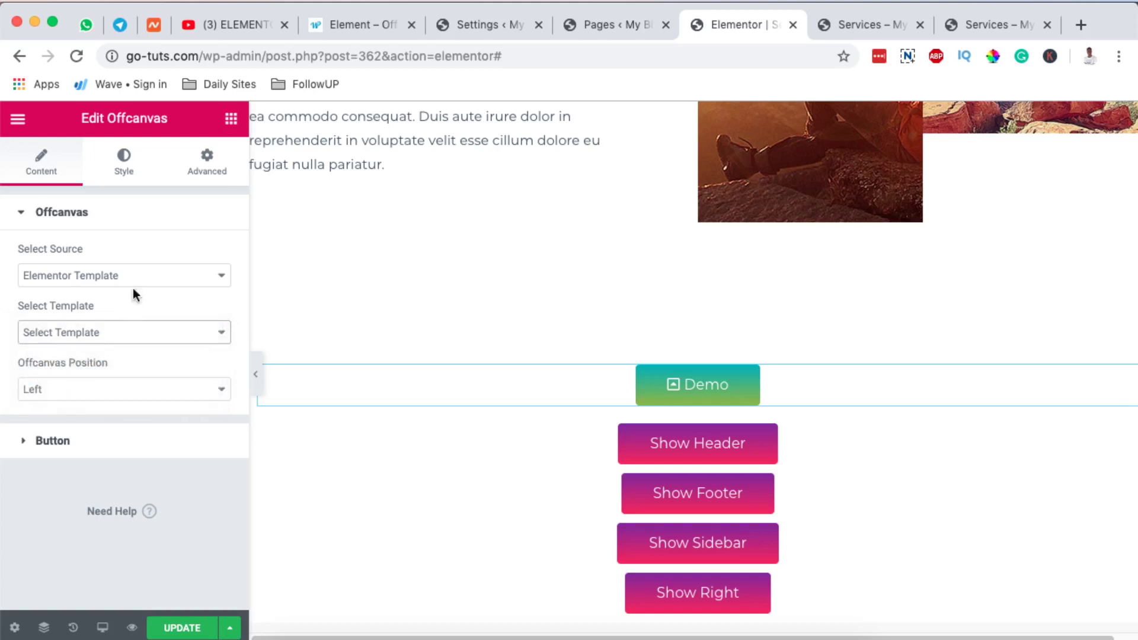
left_click(237, 26)
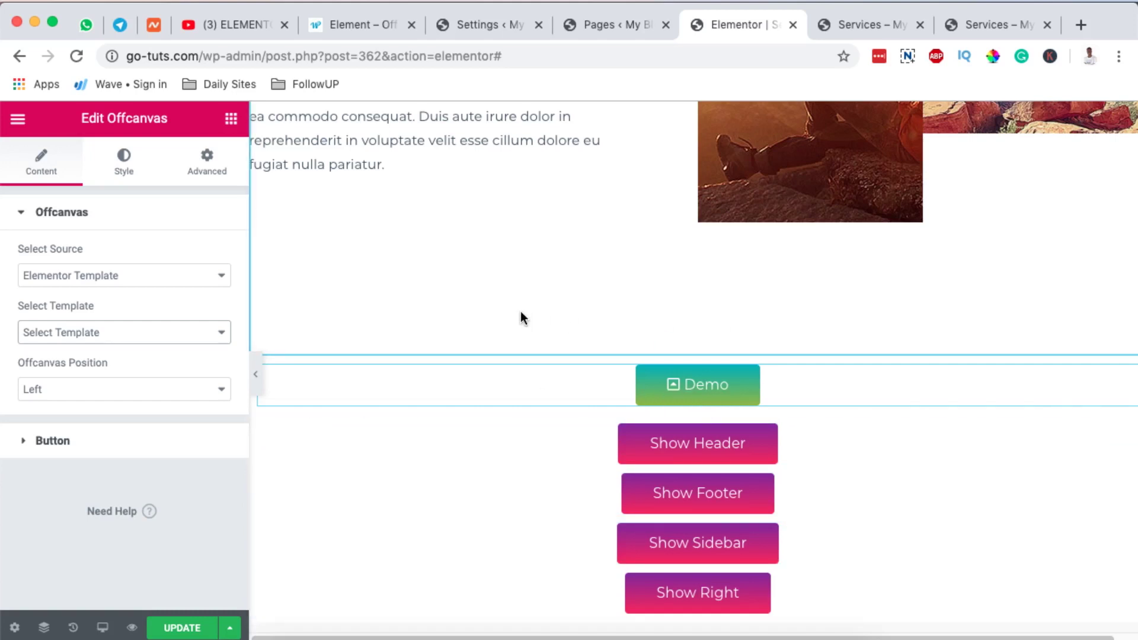
left_click(137, 332)
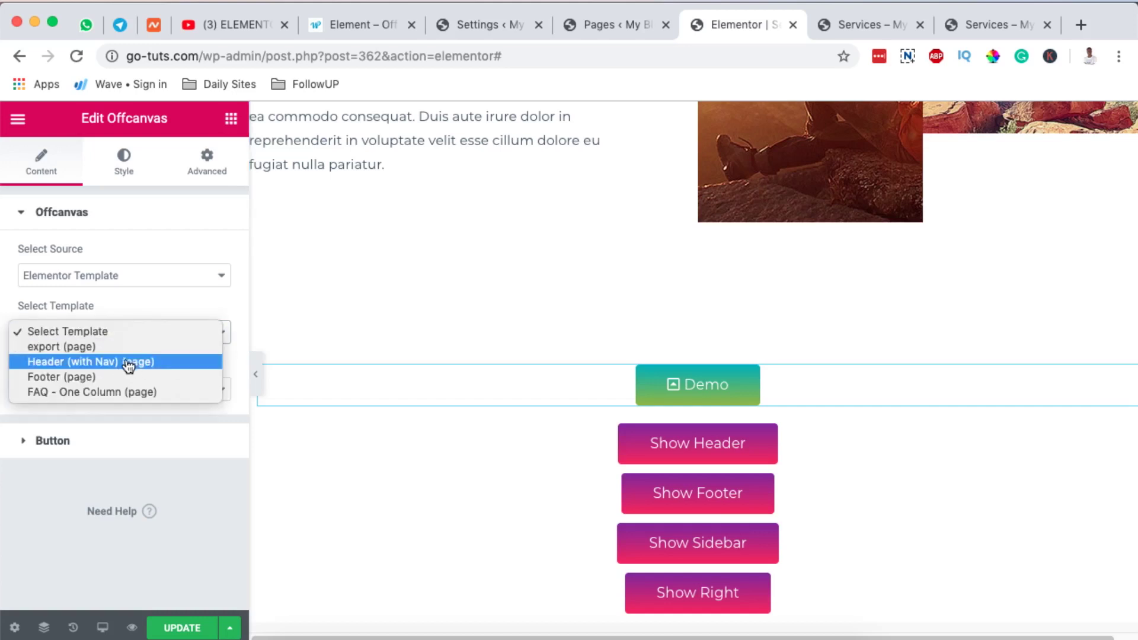
left_click(137, 366)
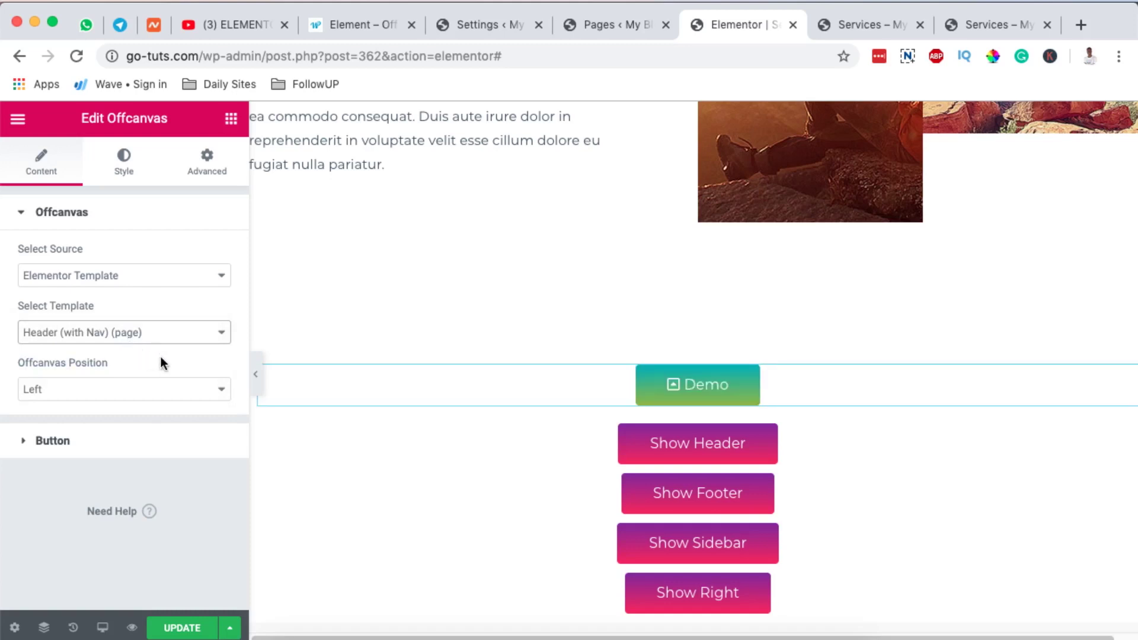
Step: Set the Demo button's off-canvas position to Top and update the page
left_click(159, 390)
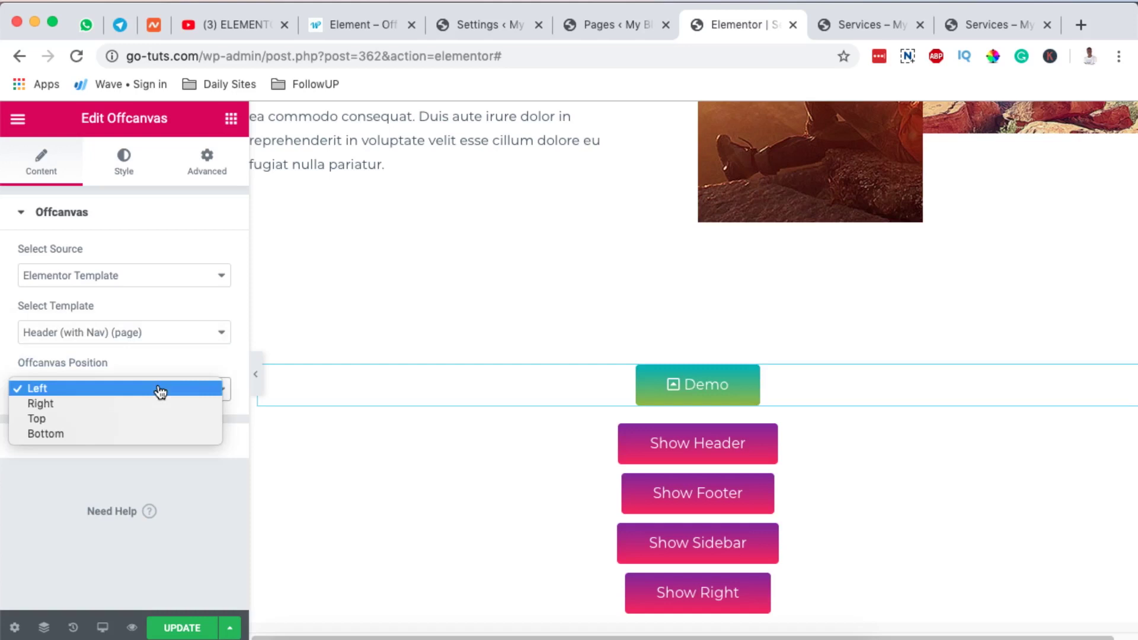
left_click(146, 419)
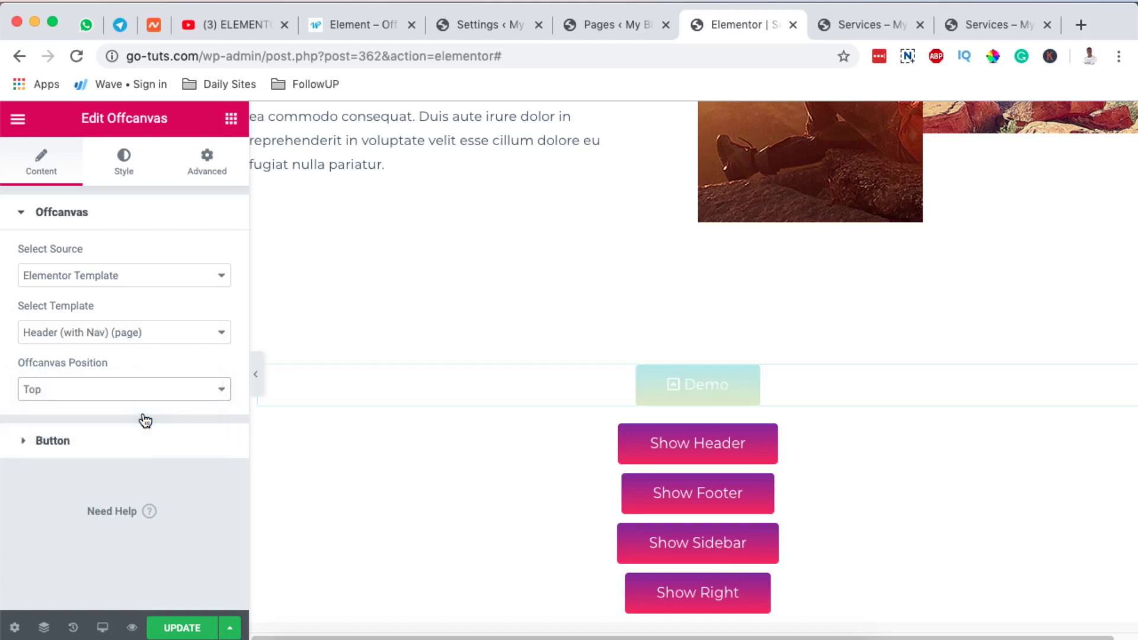
left_click(183, 628)
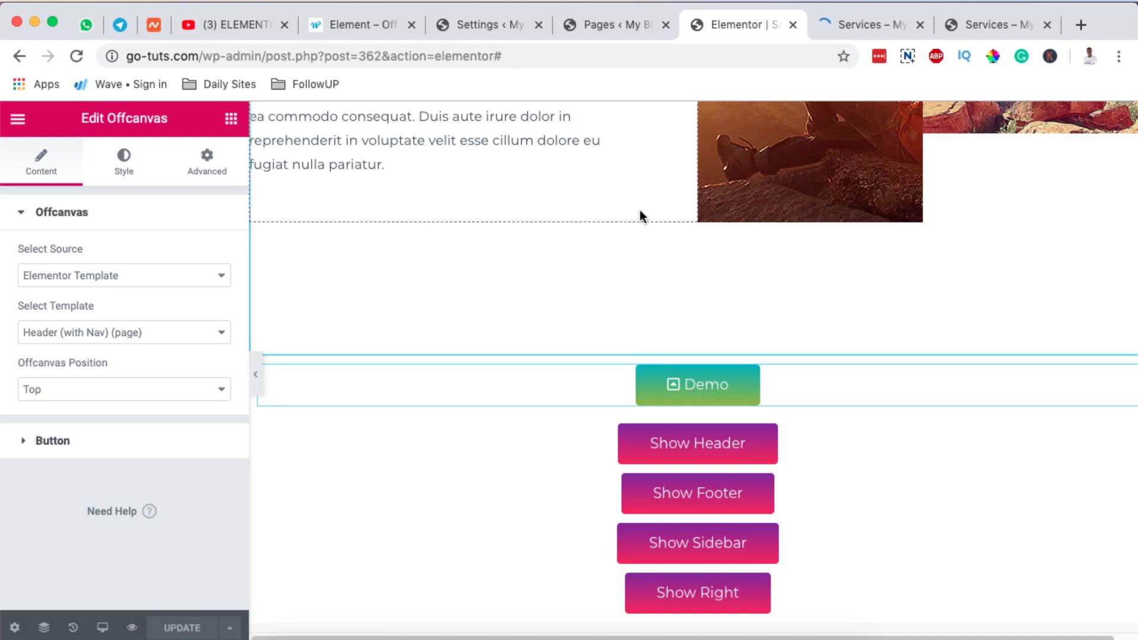
Step: Test the Demo button's header panel in the editor canvas and on the Services page preview
left_click(685, 377)
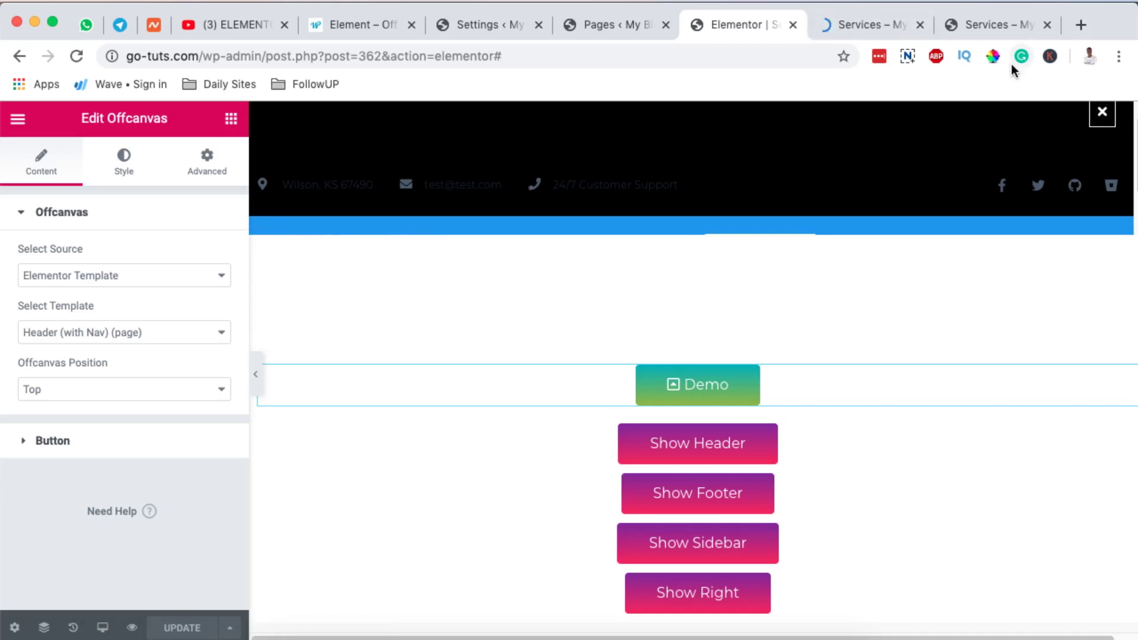
left_click(1102, 112)
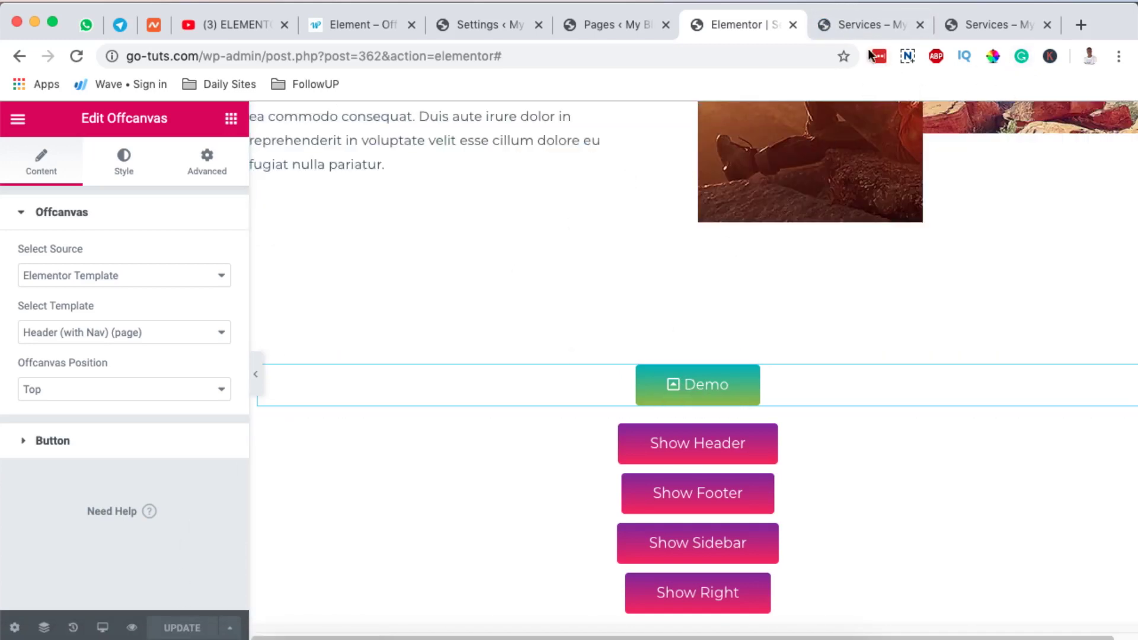
left_click(866, 25)
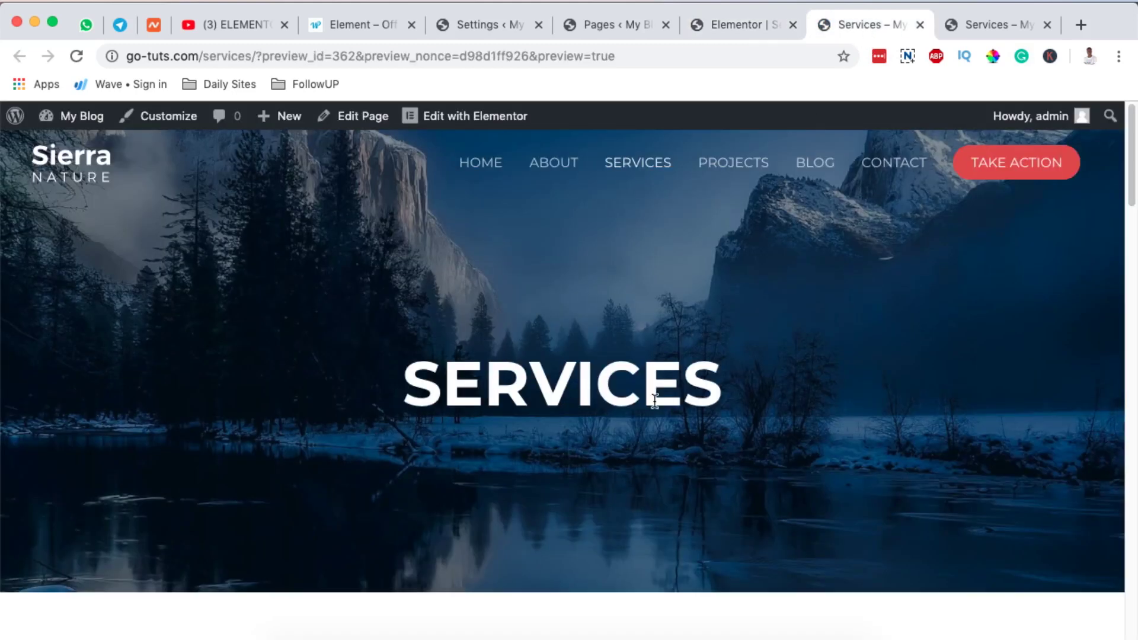
scroll(654, 401, "down", 15)
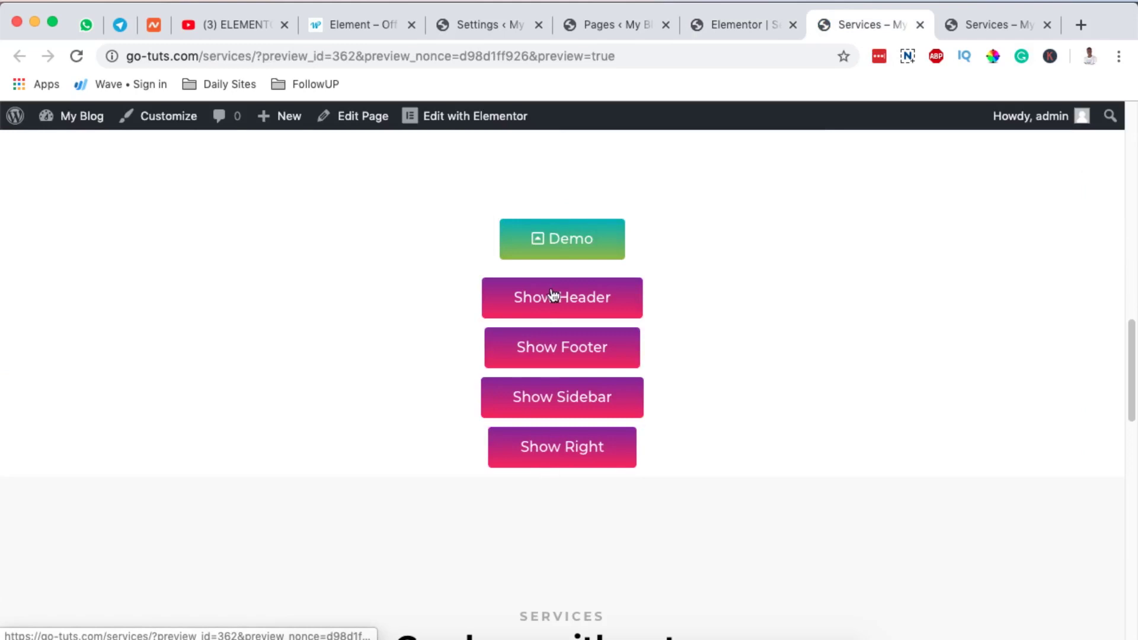
scroll(720, 354, "up", 2)
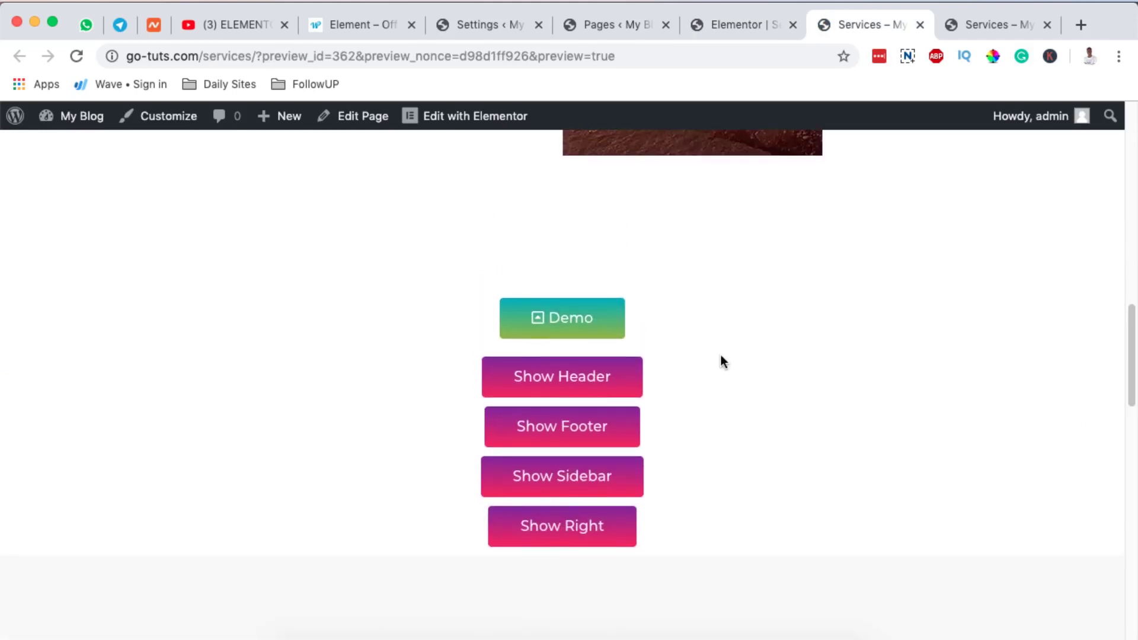
scroll(721, 355, "up", 1)
left_click(561, 354)
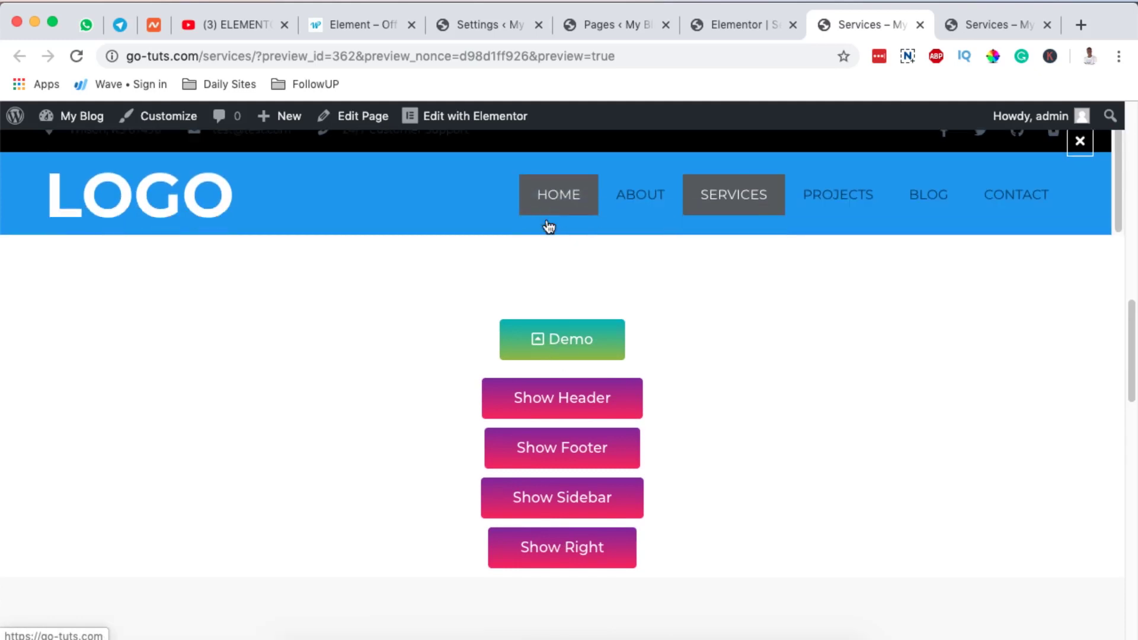
Step: Return to the Elementor editor and duplicate the Demo off-canvas widget
left_click(727, 33)
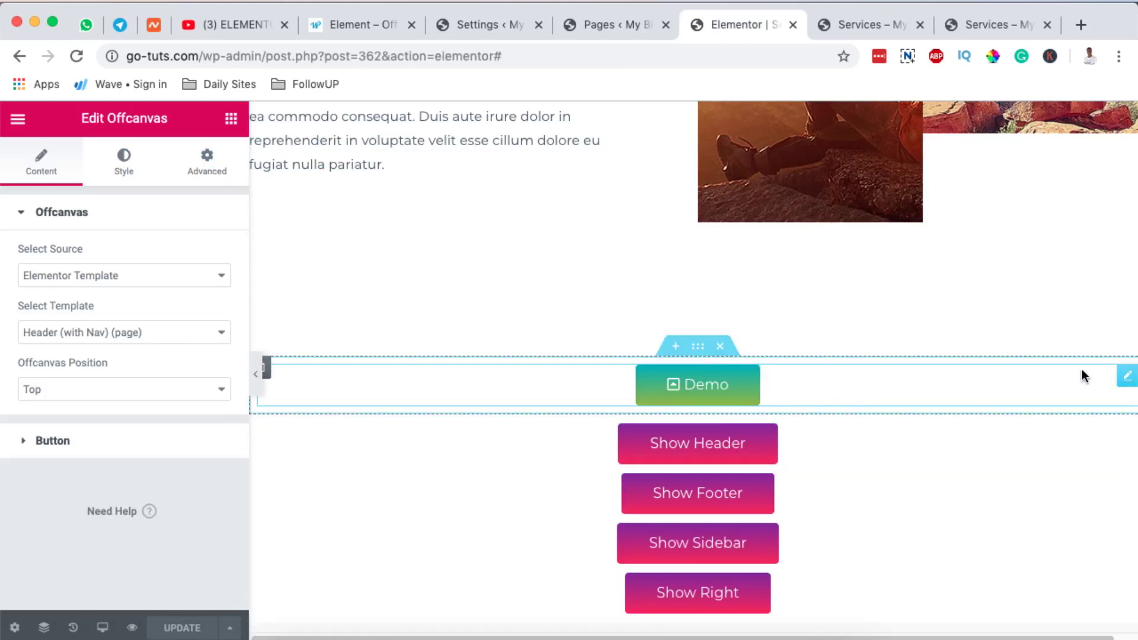
right_click(1122, 377)
left_click(1096, 440)
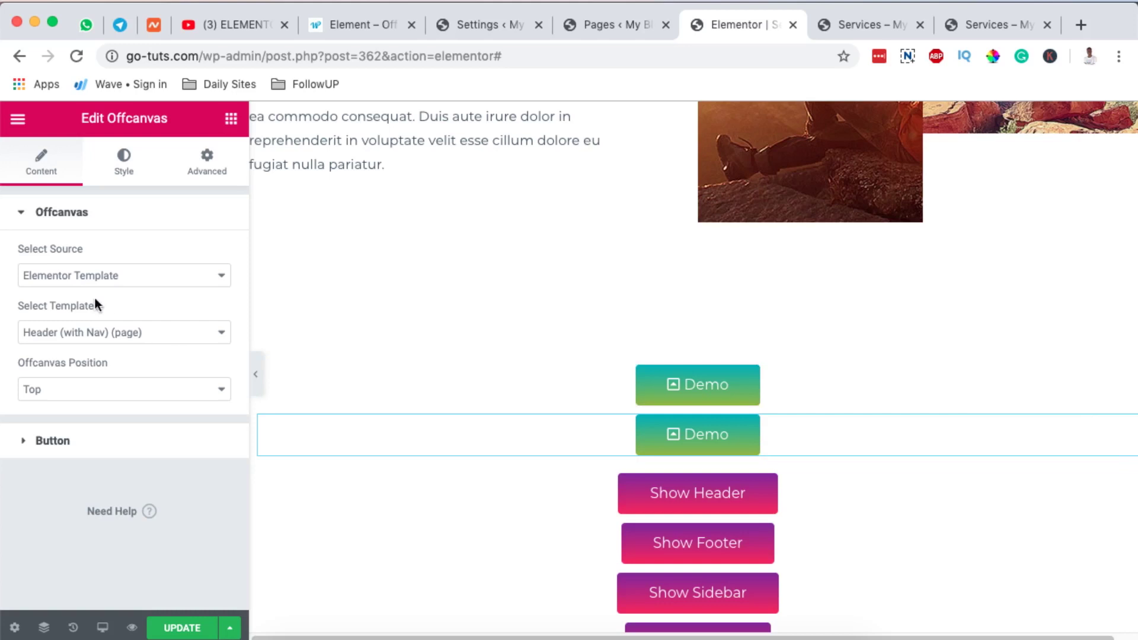
Step: Set the duplicated Demo widget's template to Footer (page) and its off-canvas position to Bottom, and update the page
left_click(56, 331)
left_click(61, 348)
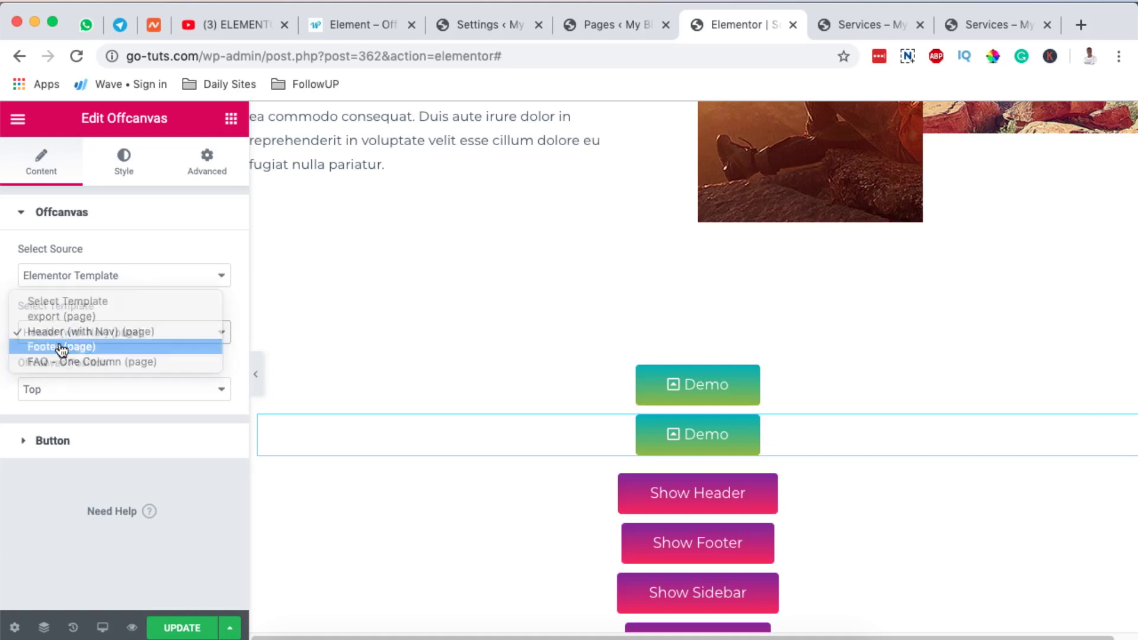
left_click(64, 390)
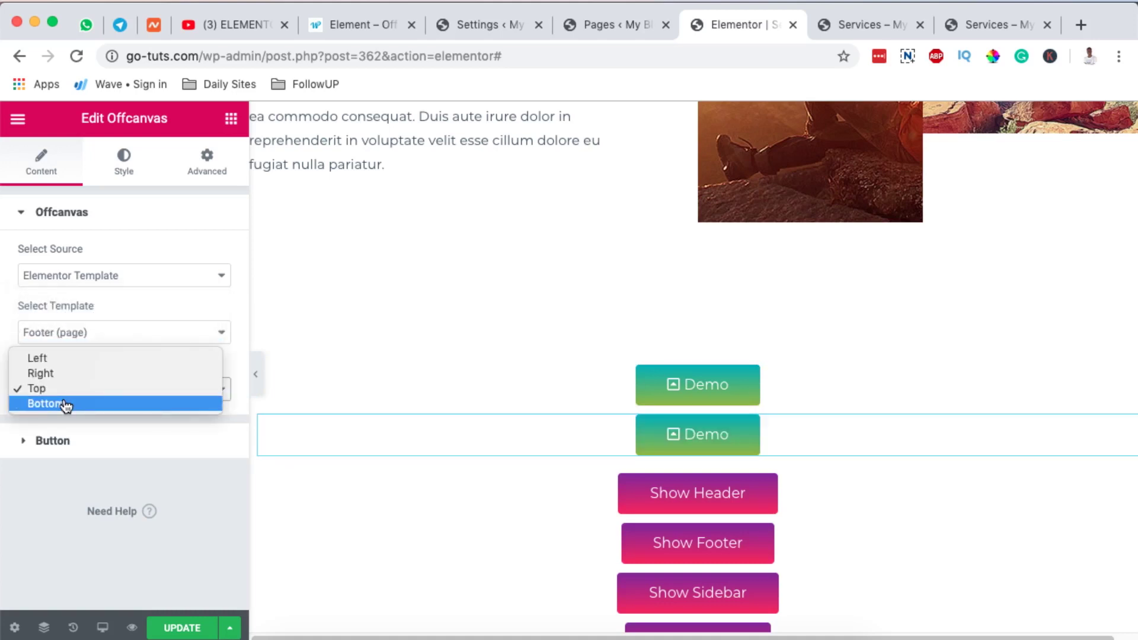
left_click(66, 405)
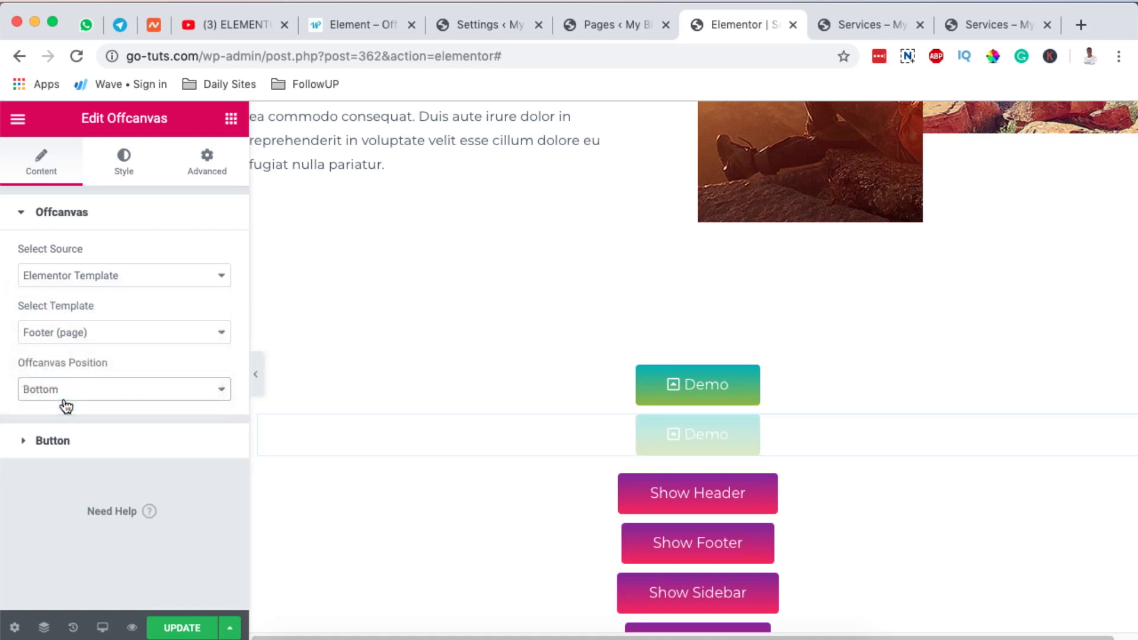
left_click(169, 627)
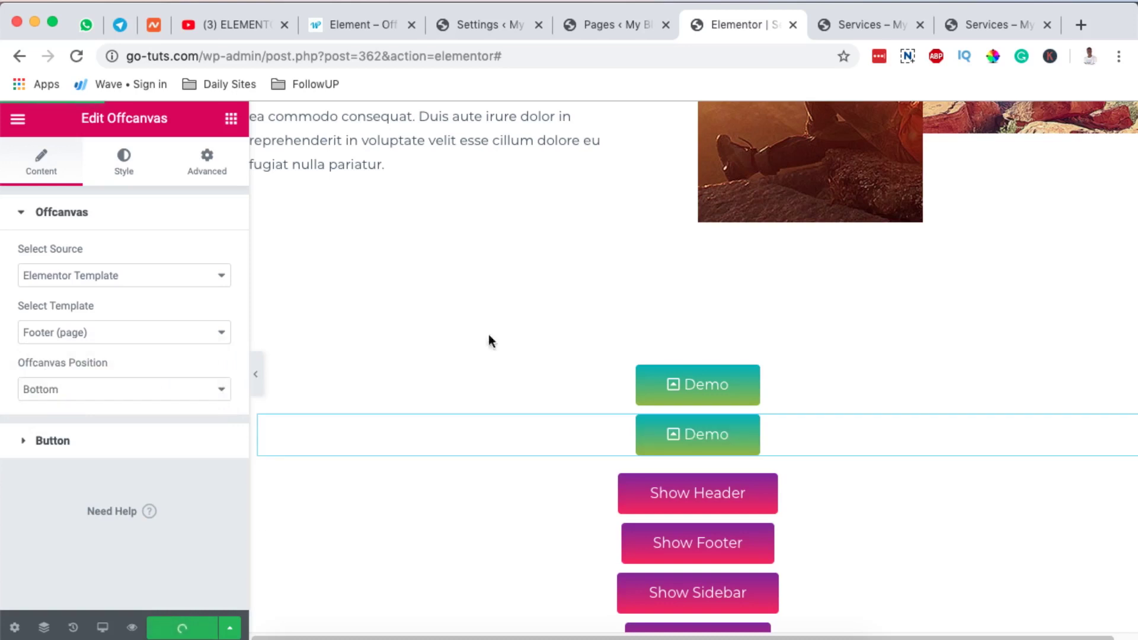
Step: Open the second Demo button's footer panel on the Services page preview, look through its contents and close it
left_click(856, 23)
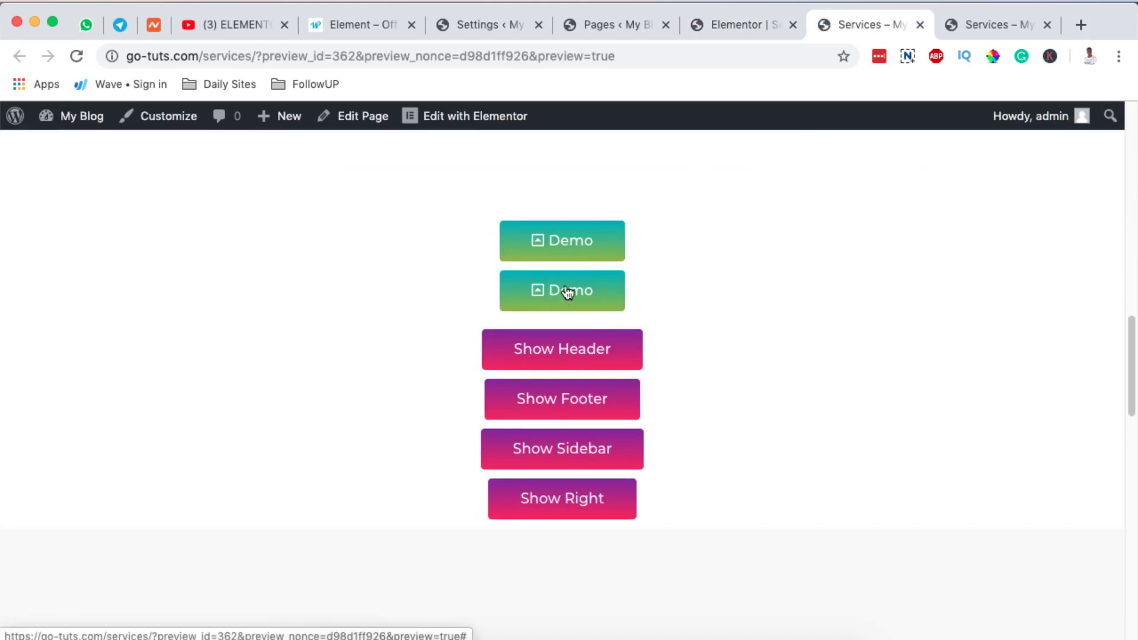
left_click(568, 292)
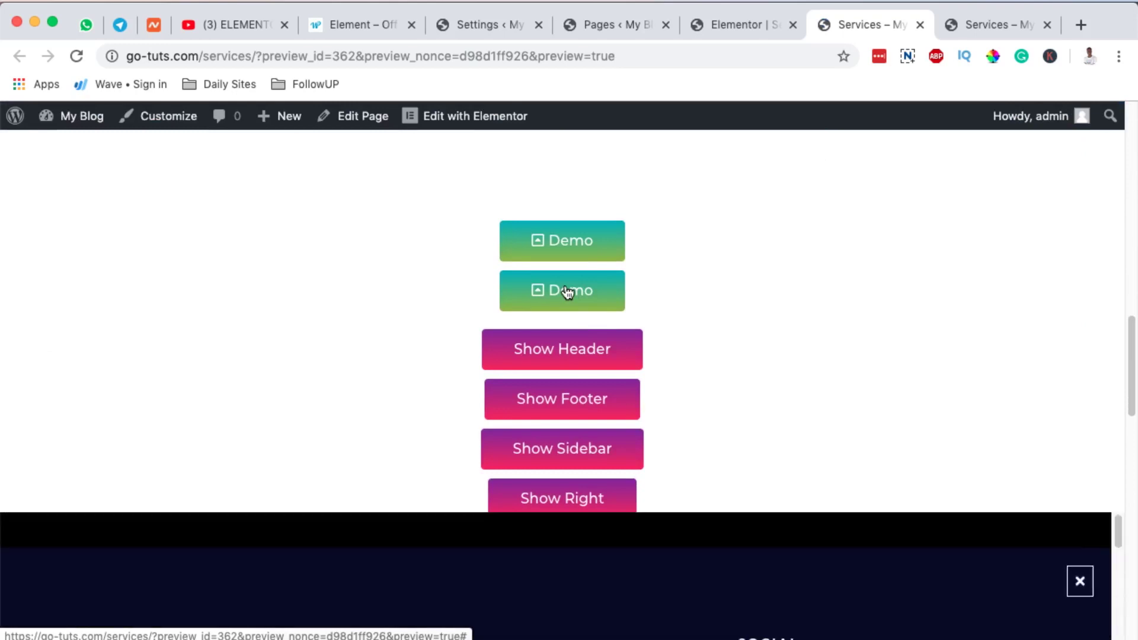
scroll(472, 562, "down", 1)
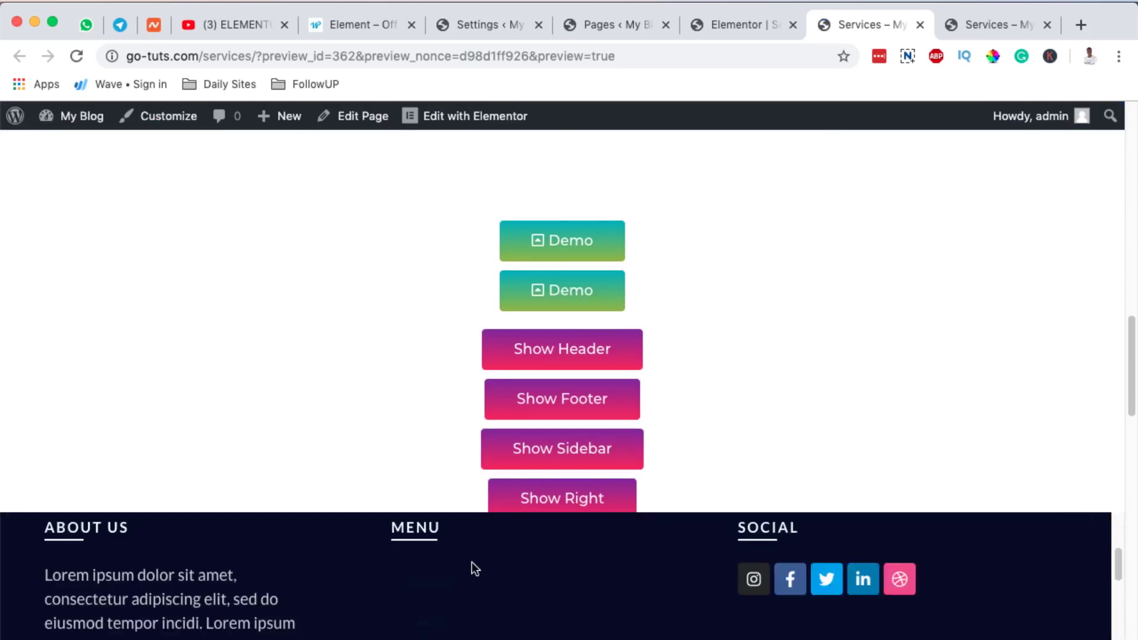
scroll(472, 562, "down", 4)
scroll(474, 569, "up", 4)
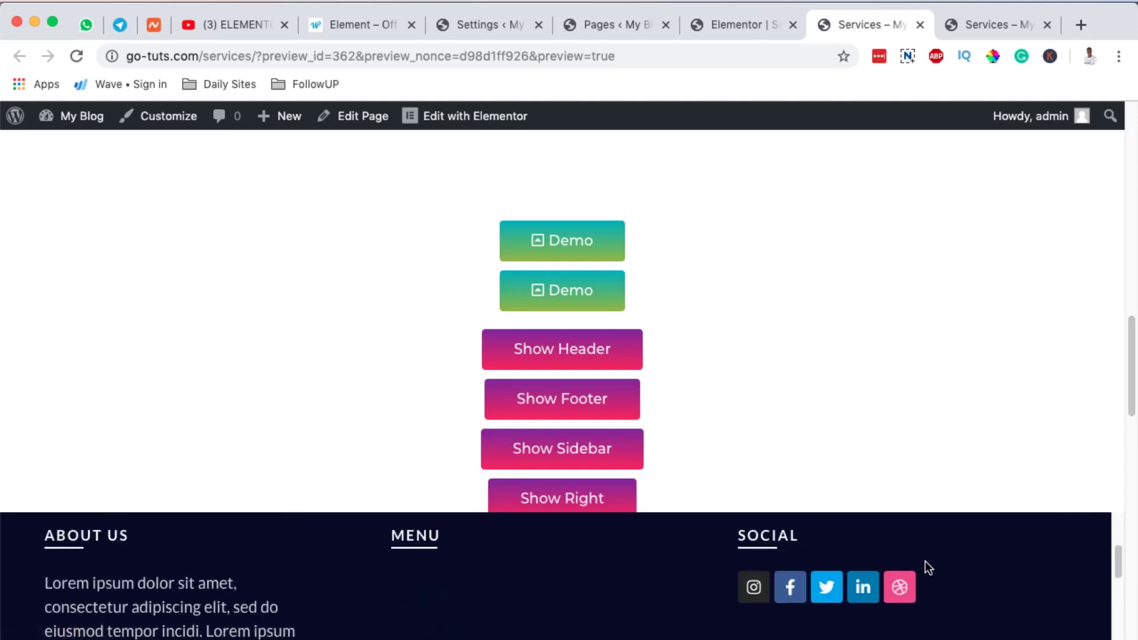
scroll(1019, 550, "up", 2)
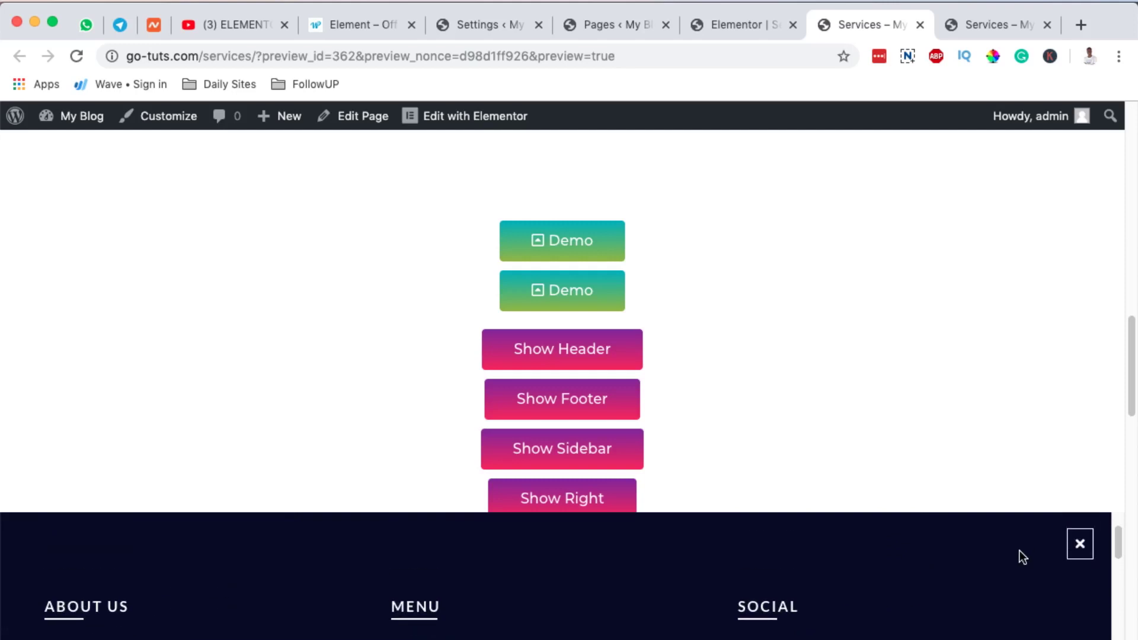
scroll(1019, 550, "down", 1)
scroll(1020, 552, "down", 5)
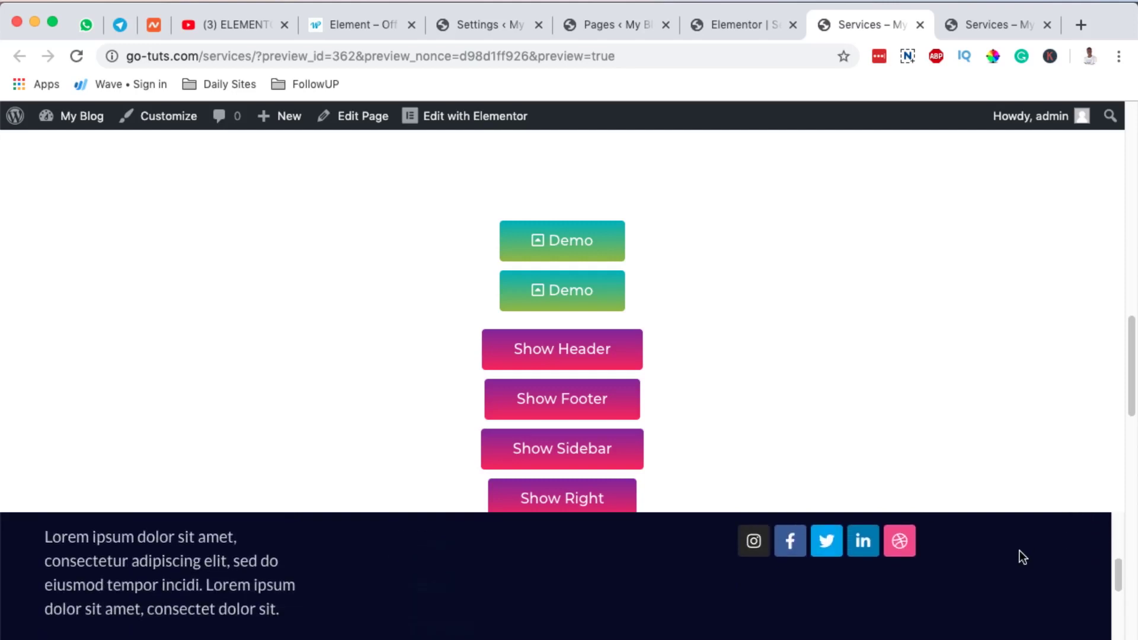
scroll(1019, 552, "up", 6)
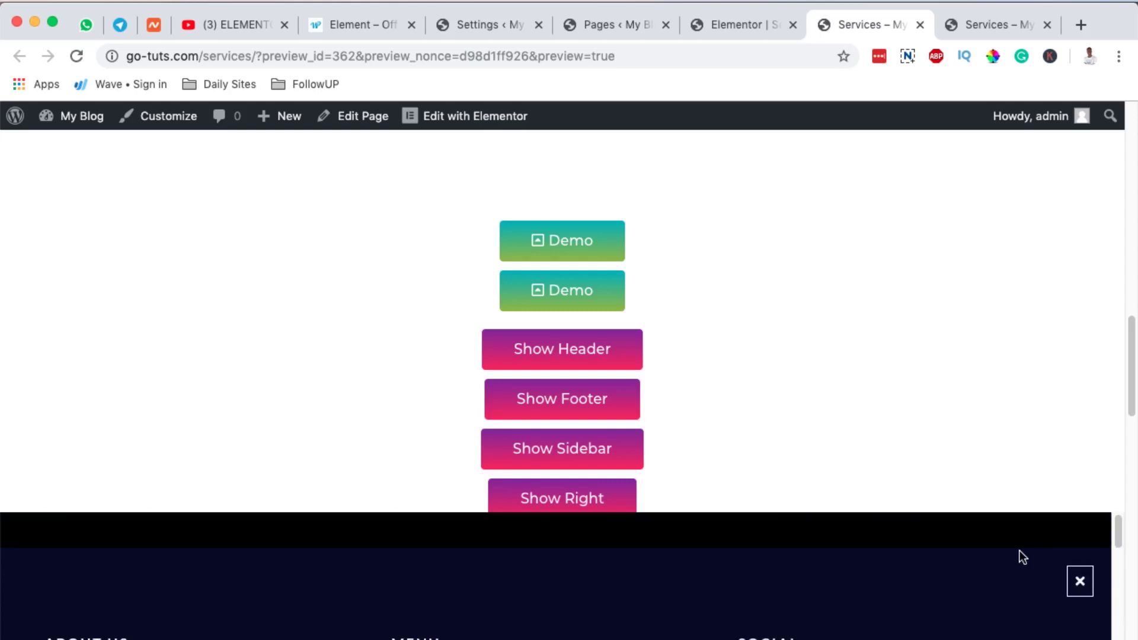
left_click(1079, 581)
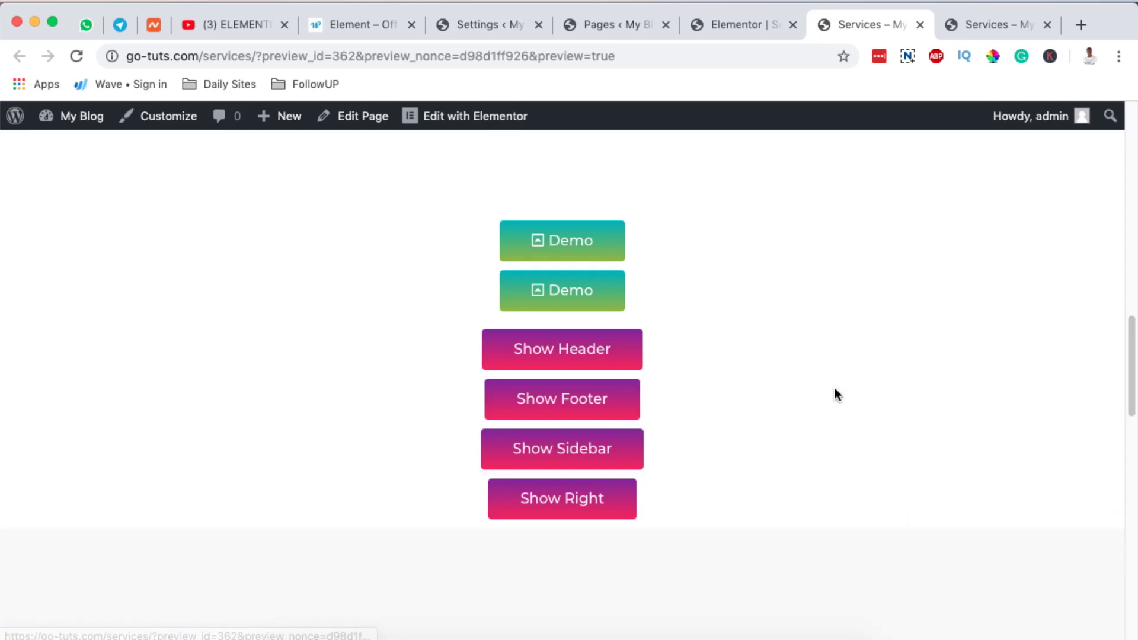
Step: Return to the Elementor editor and duplicate the second Demo widget, the one with the Footer template
left_click(736, 24)
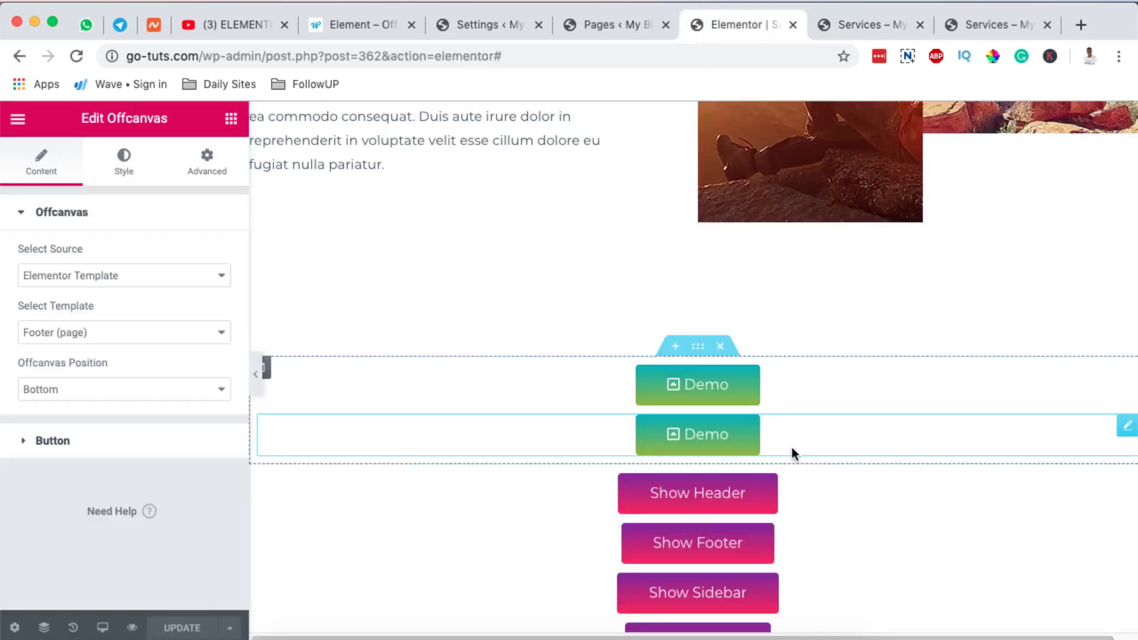
right_click(1128, 427)
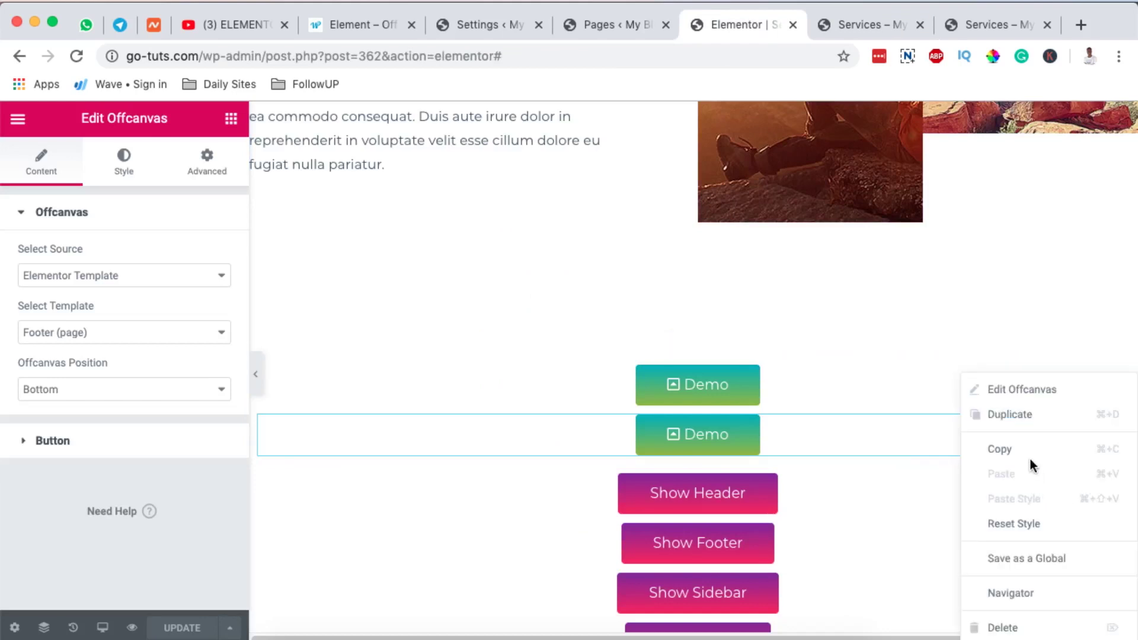
left_click(1008, 418)
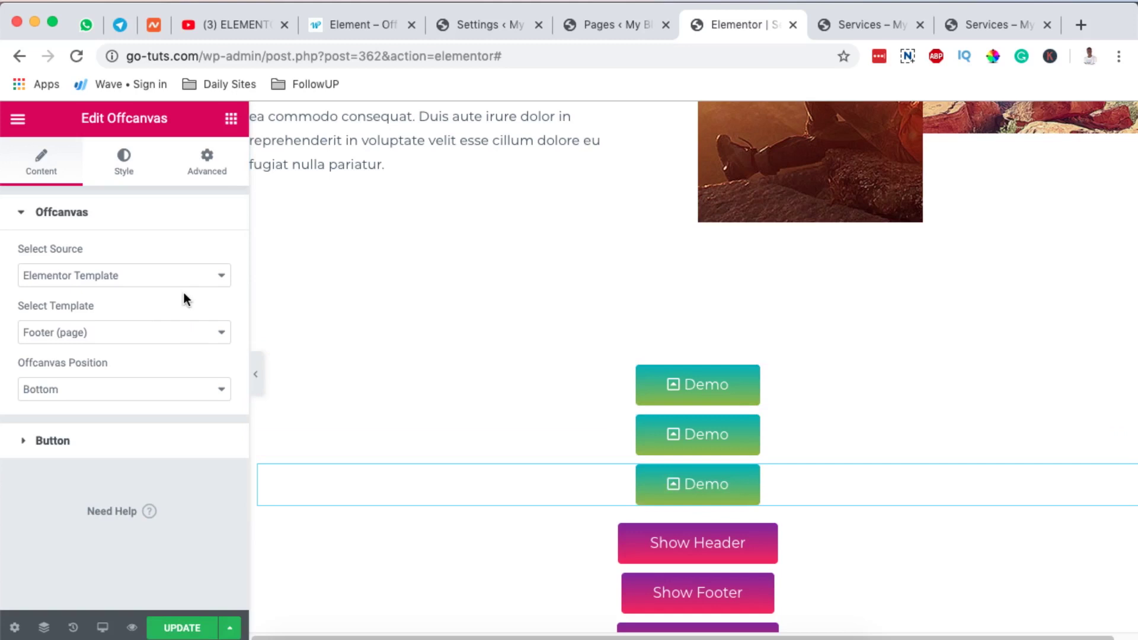
Step: Set the third Demo widget's template to FAQ - One Column (page) and its off-canvas position to Left, and update the page
left_click(108, 340)
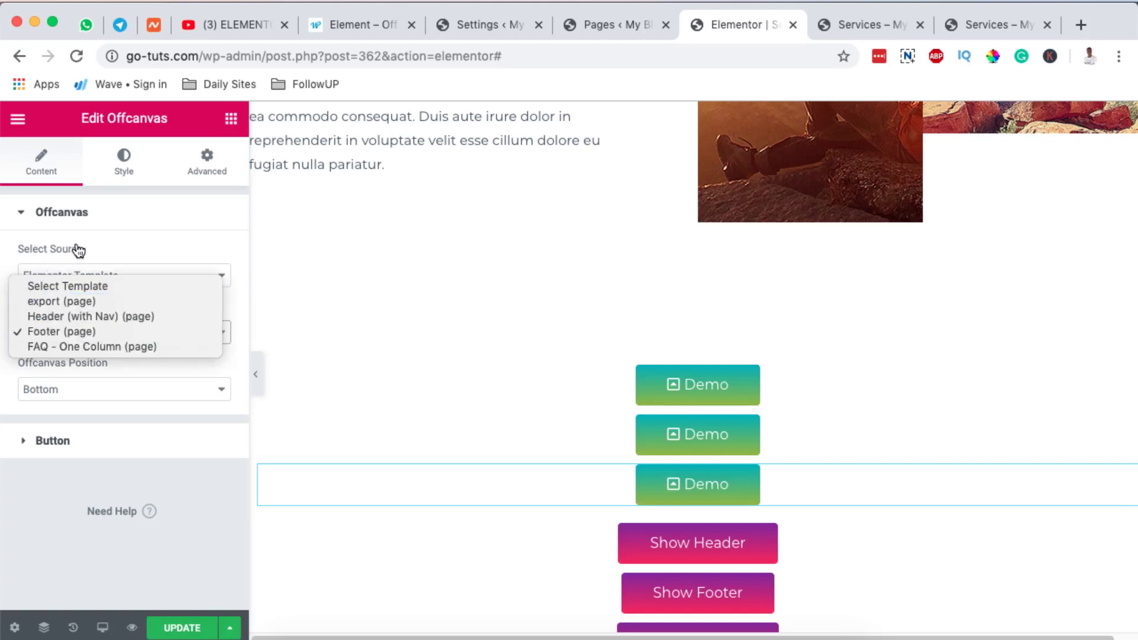
left_click(68, 350)
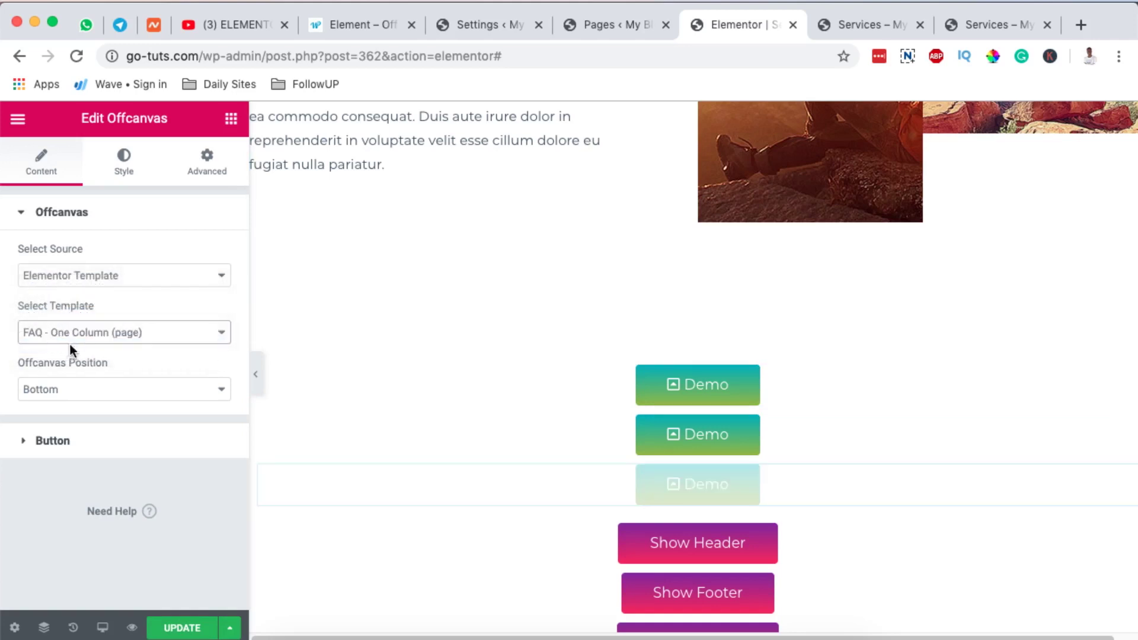
left_click(106, 389)
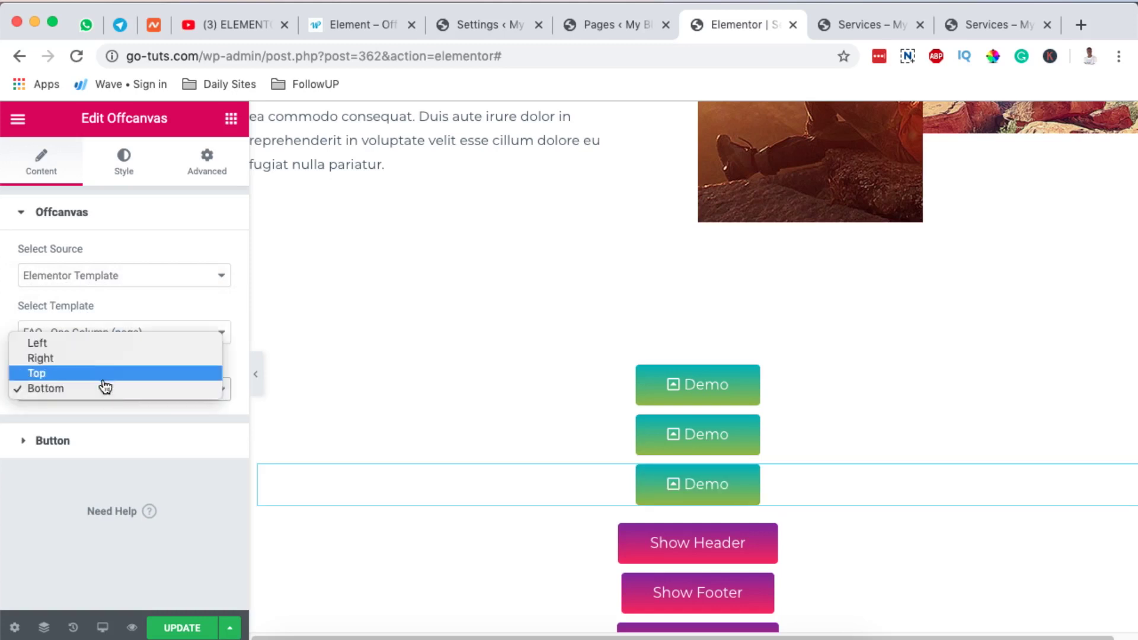
left_click(95, 345)
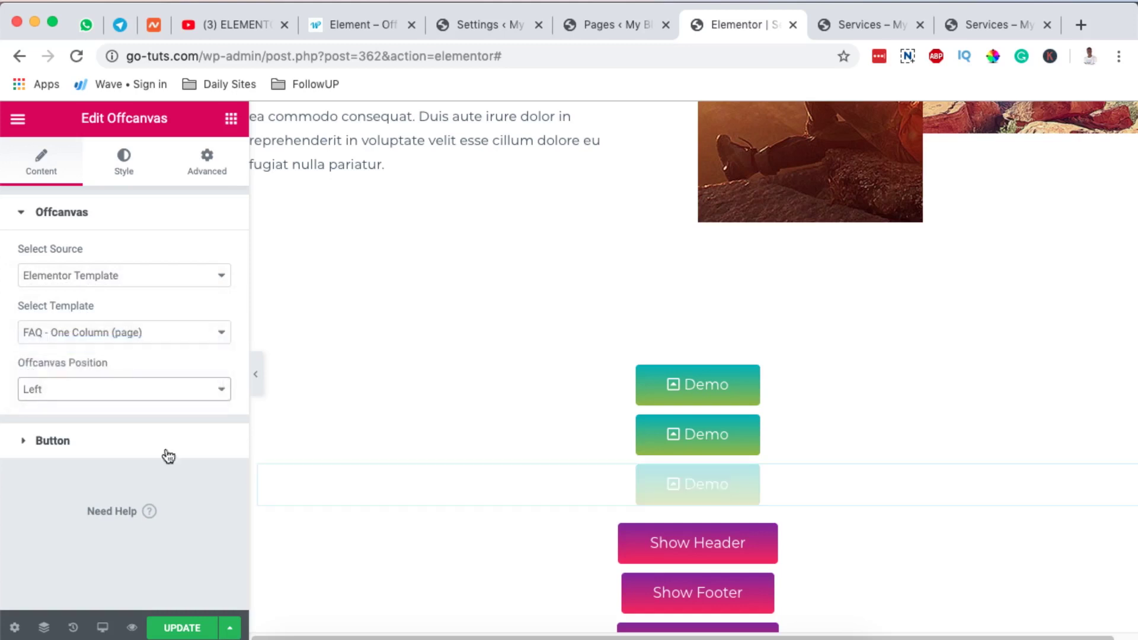
left_click(179, 629)
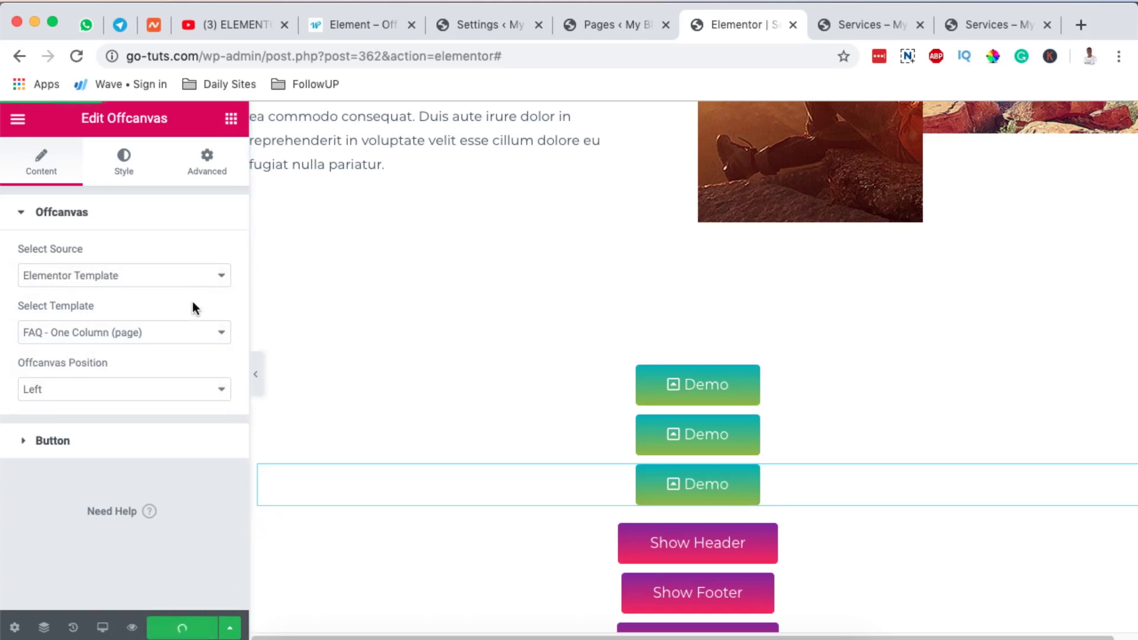
Step: Open the third Demo button's FAQ panel on the Services page preview, look through its questions and close it
left_click(850, 24)
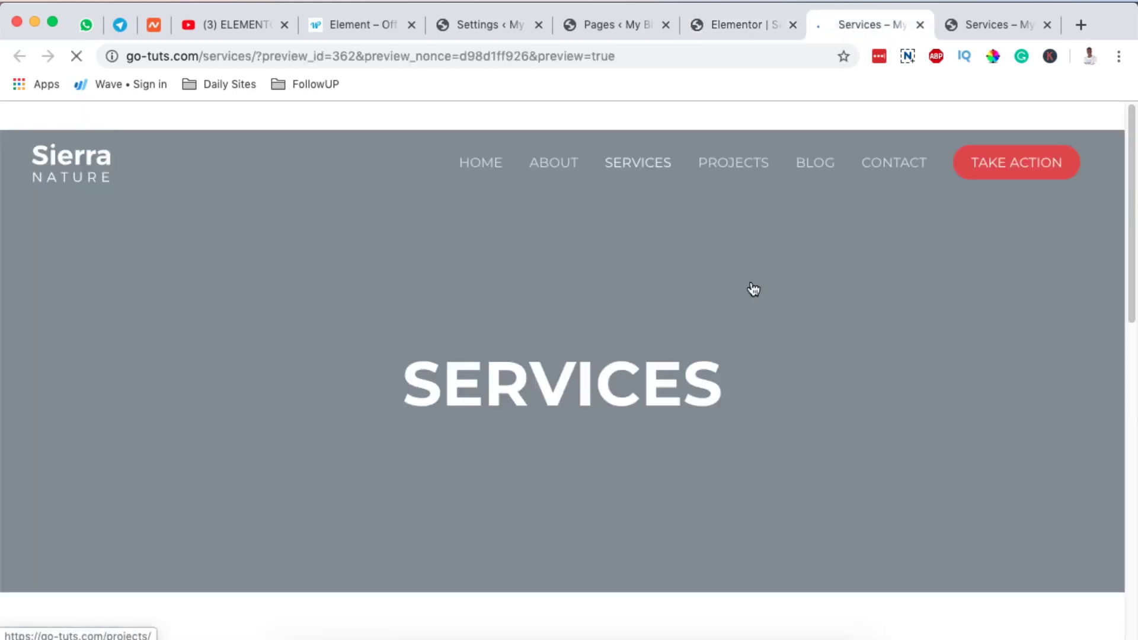
scroll(722, 522, "down", 10)
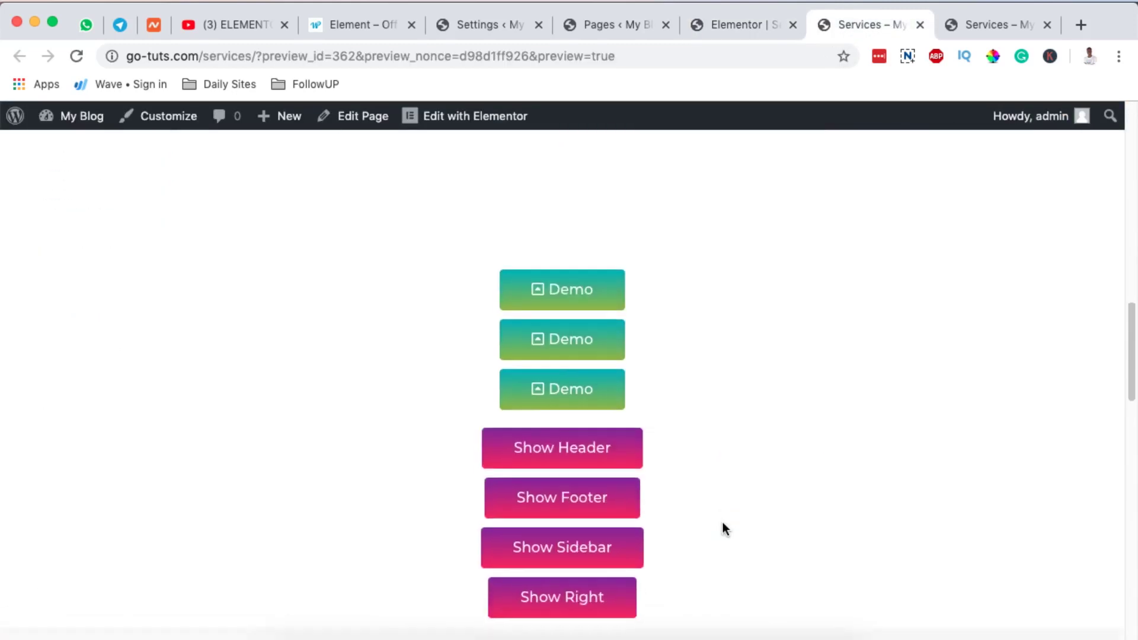
left_click(554, 388)
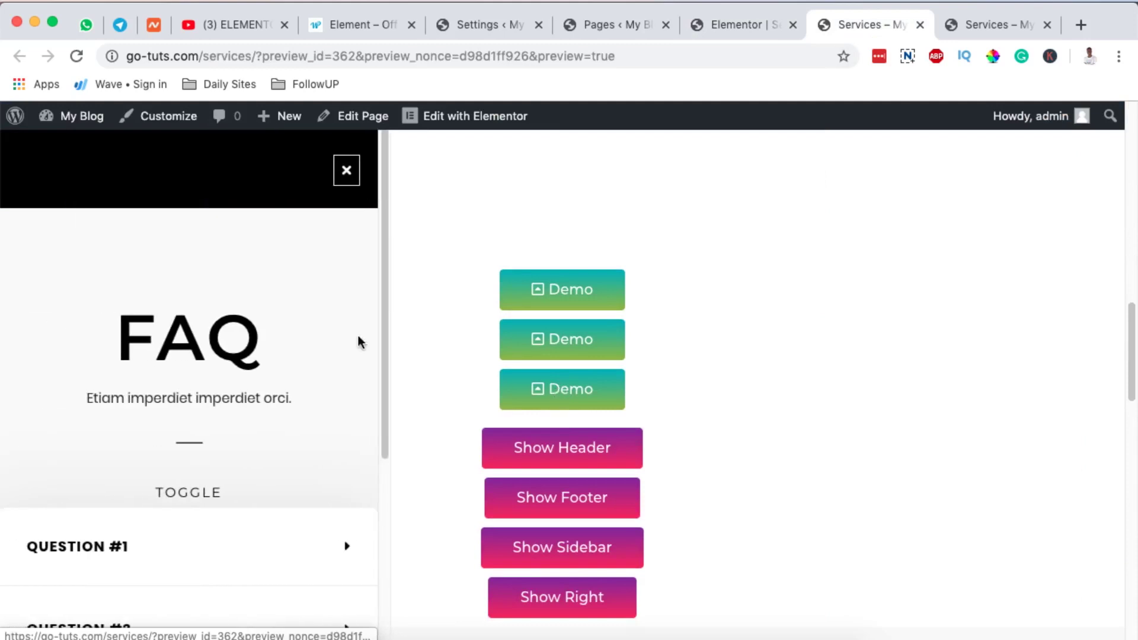
scroll(261, 544, "down", 5)
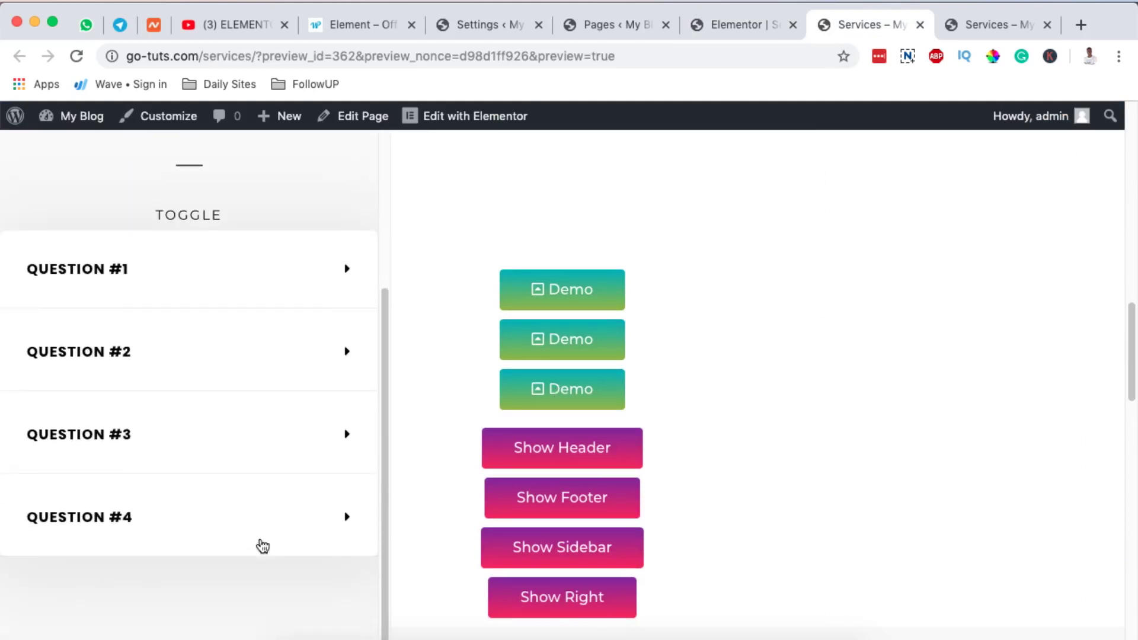
scroll(262, 545, "up", 5)
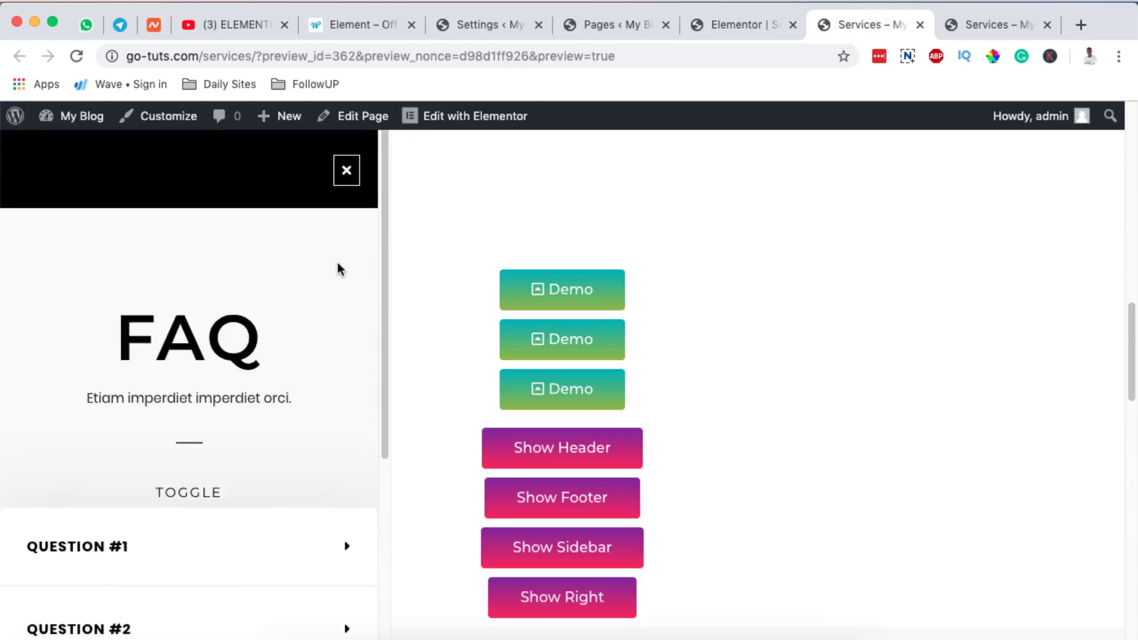
left_click(348, 172)
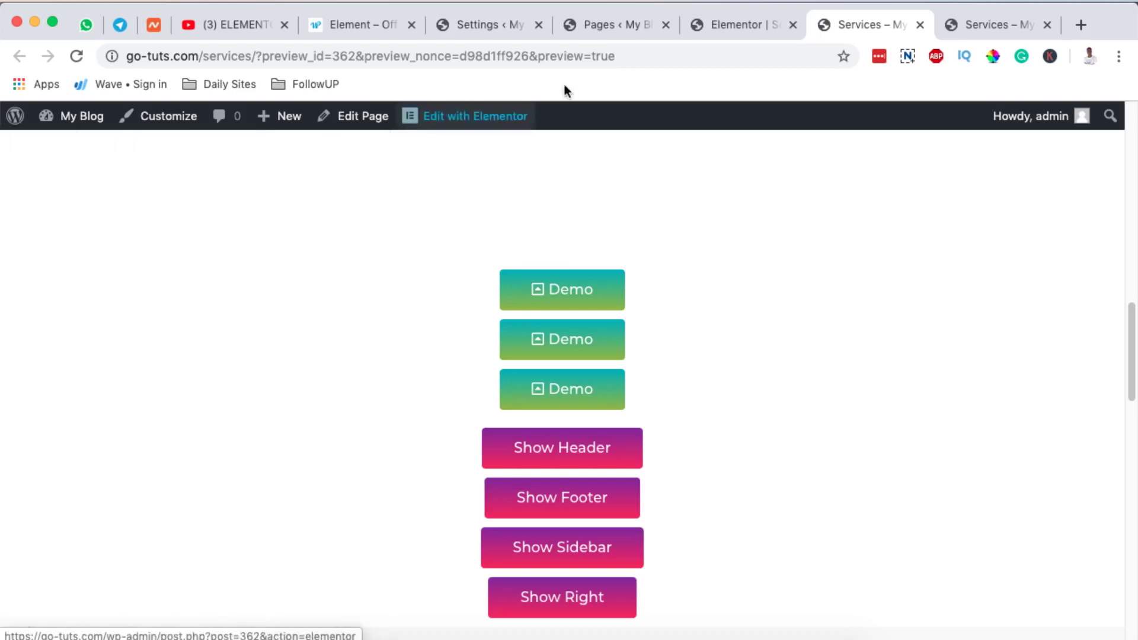
Step: Return to the Elementor editor and duplicate the third Demo widget, the one with the FAQ template
left_click(728, 19)
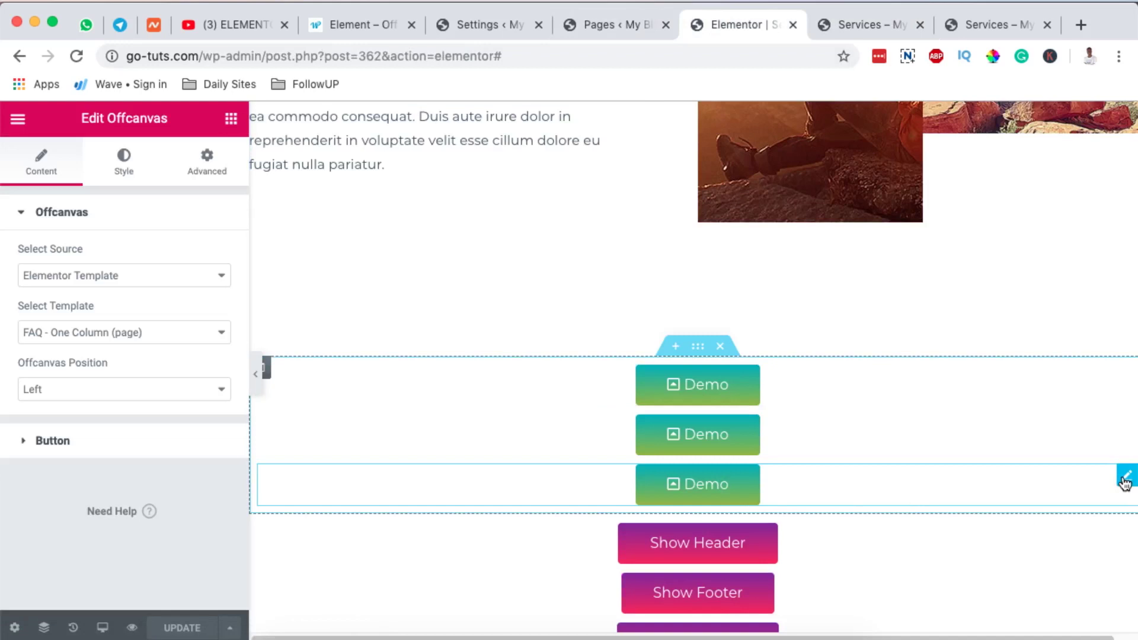
right_click(1125, 483)
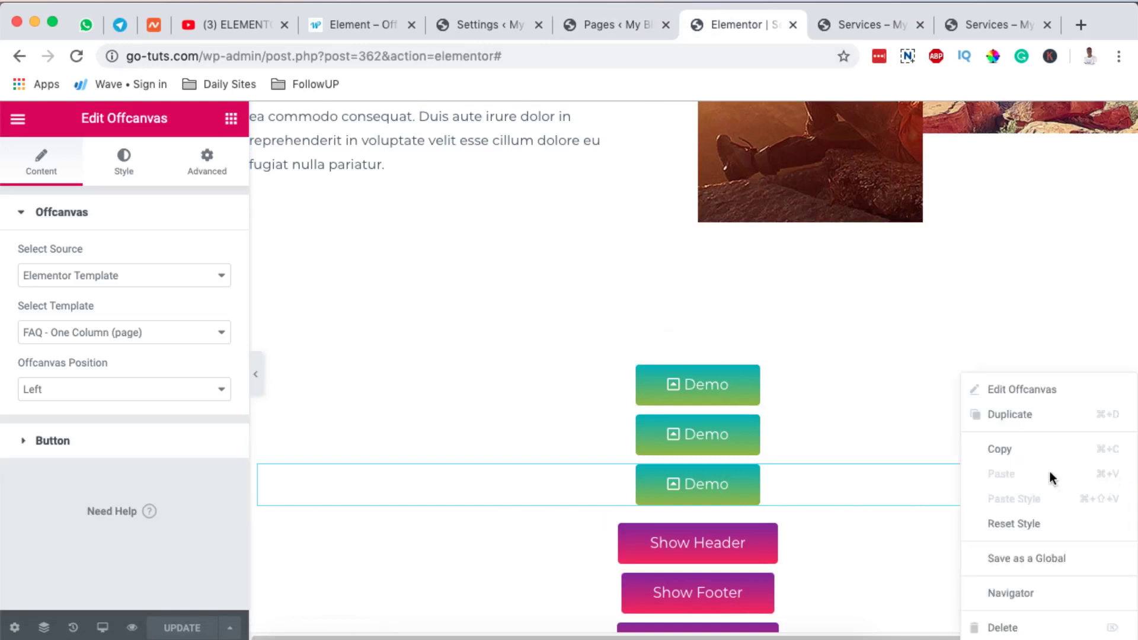
left_click(1002, 417)
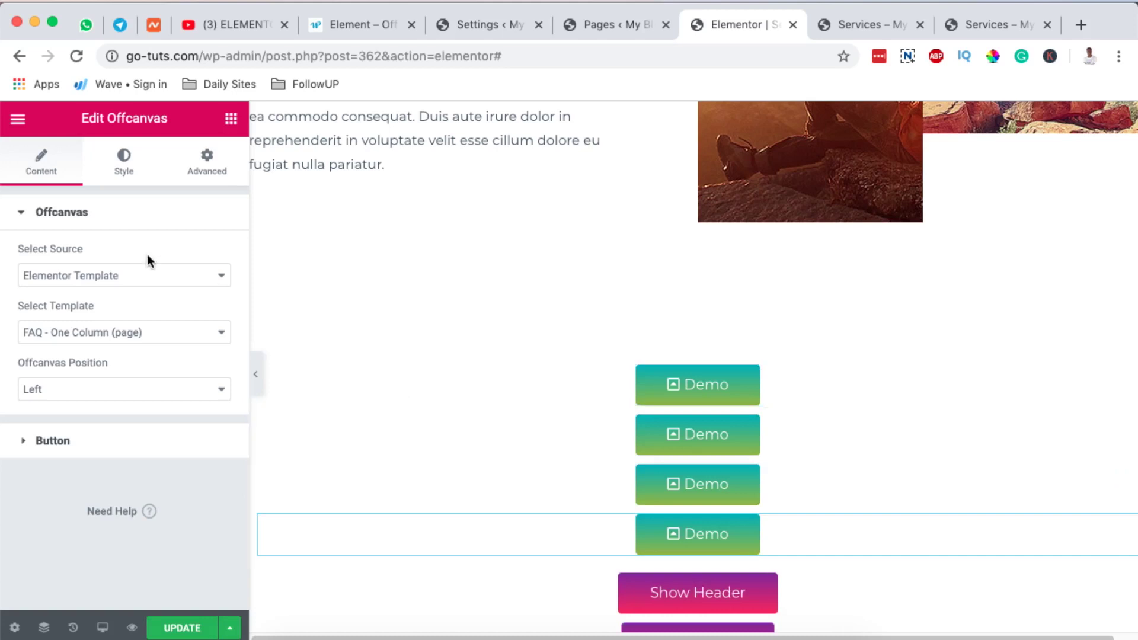
Step: Set the duplicated Demo widget's source to Sidebar and check which sidebars it offers, without choosing one
left_click(126, 283)
left_click(127, 279)
left_click(67, 275)
left_click(66, 257)
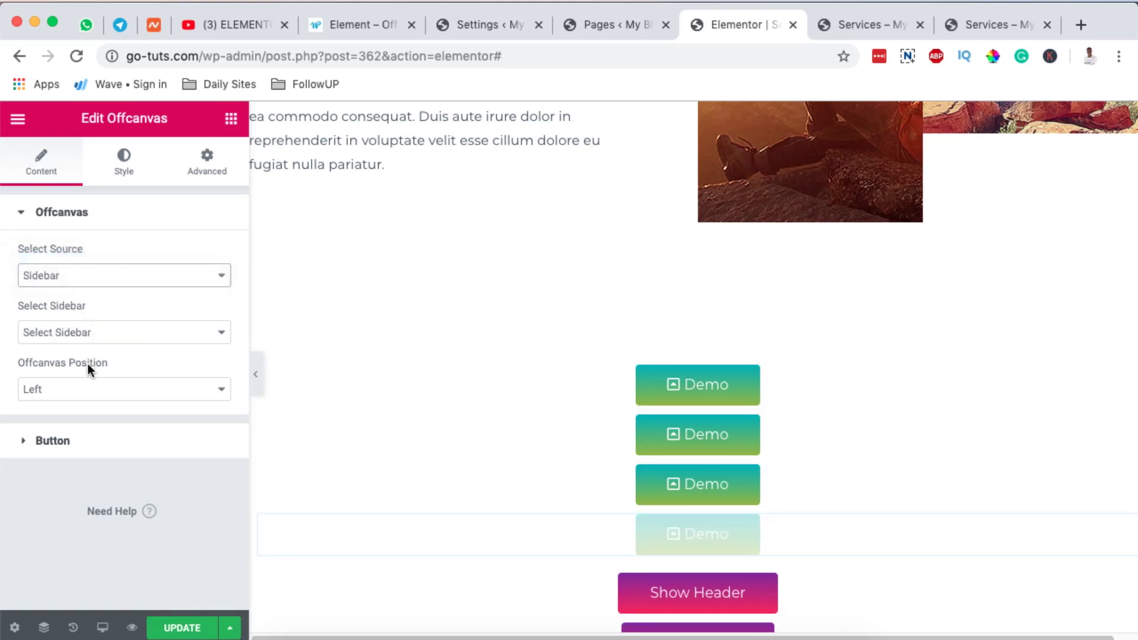
left_click(94, 333)
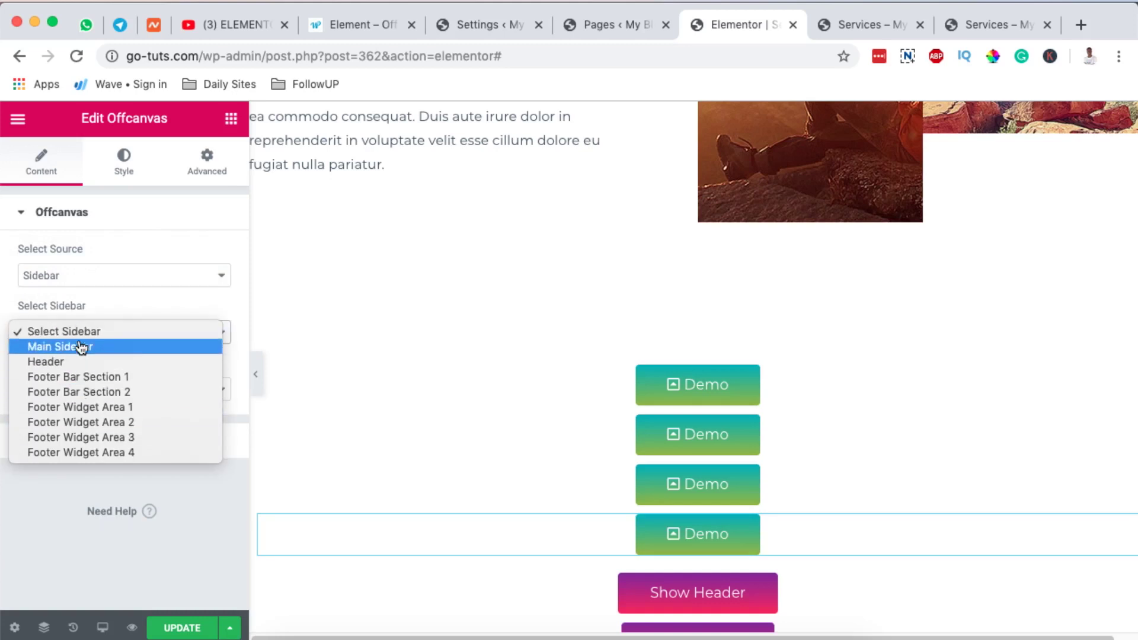
left_click(66, 543)
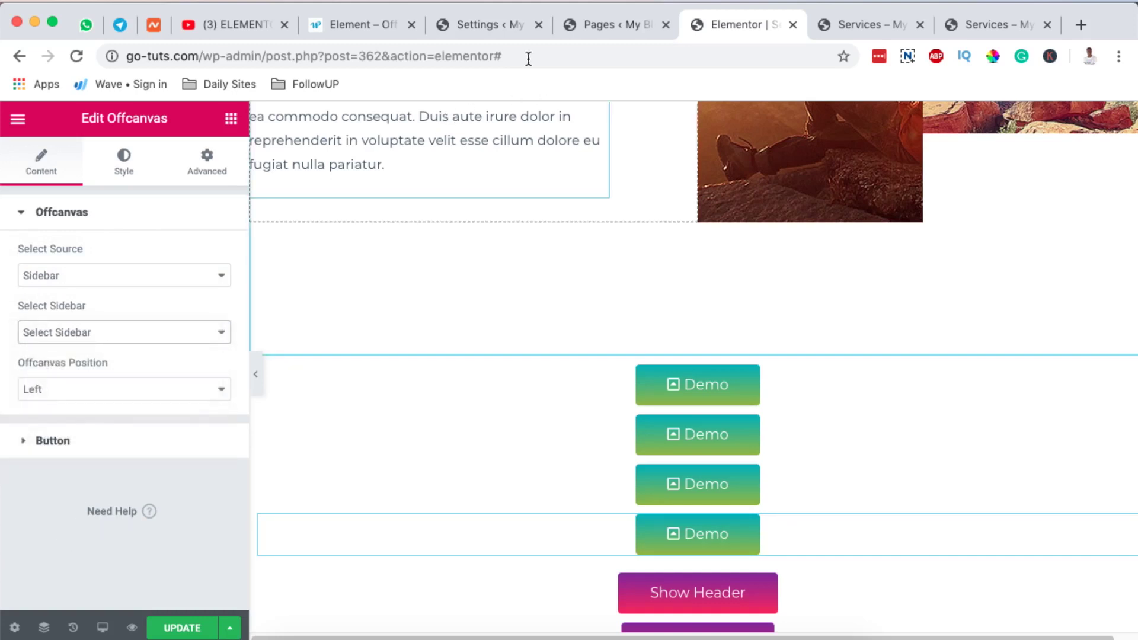
Step: Open the WordPress Widgets page under Appearance and examine the sidebar, header and footer widget areas
left_click(477, 24)
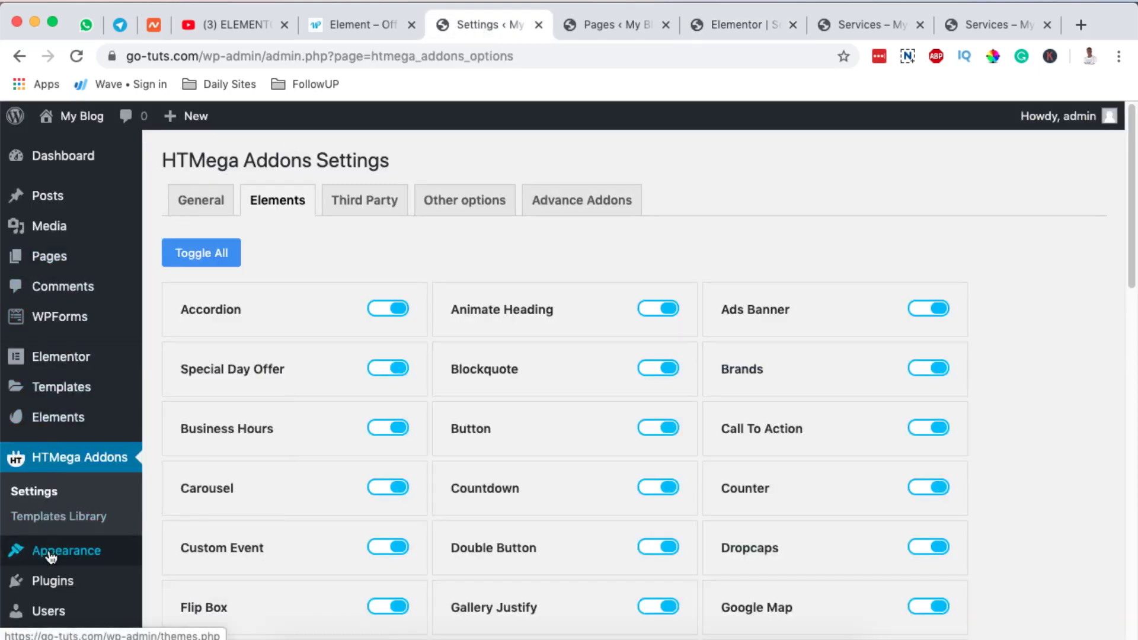
mouse_move(51, 557)
left_click(178, 438)
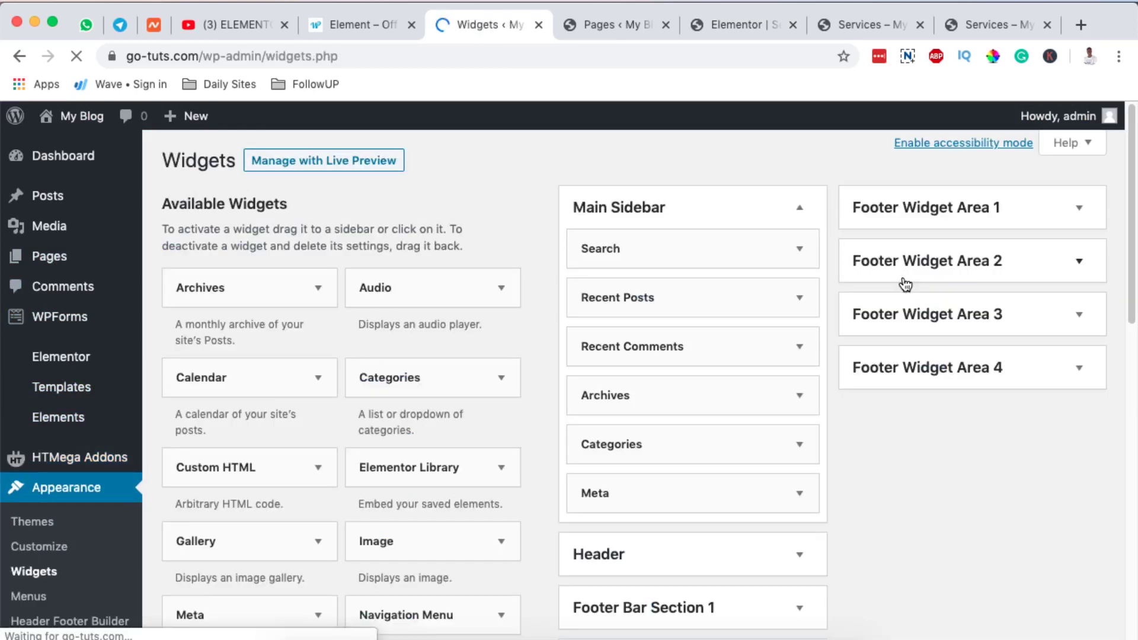
scroll(735, 308, "down", 3)
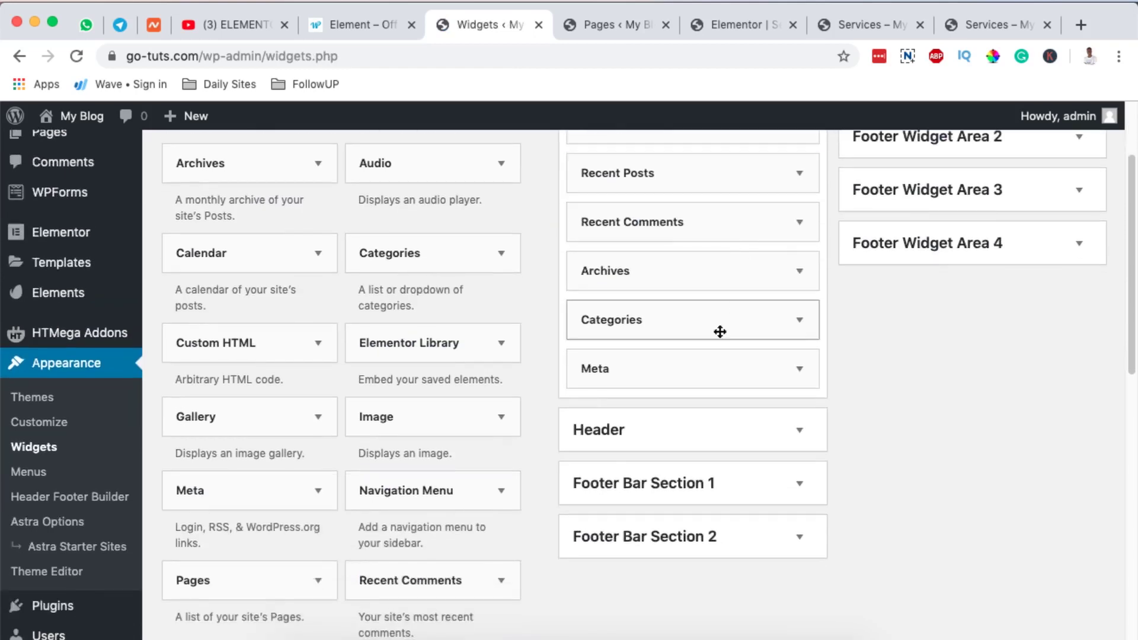
scroll(617, 521, "up", 3)
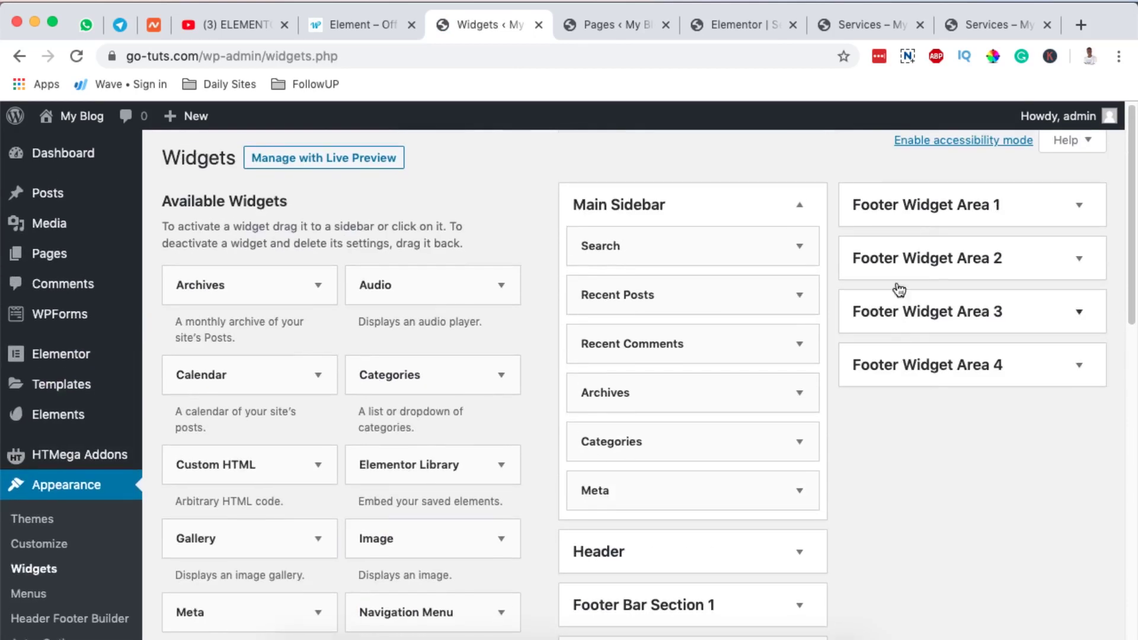
scroll(880, 437, "down", 4)
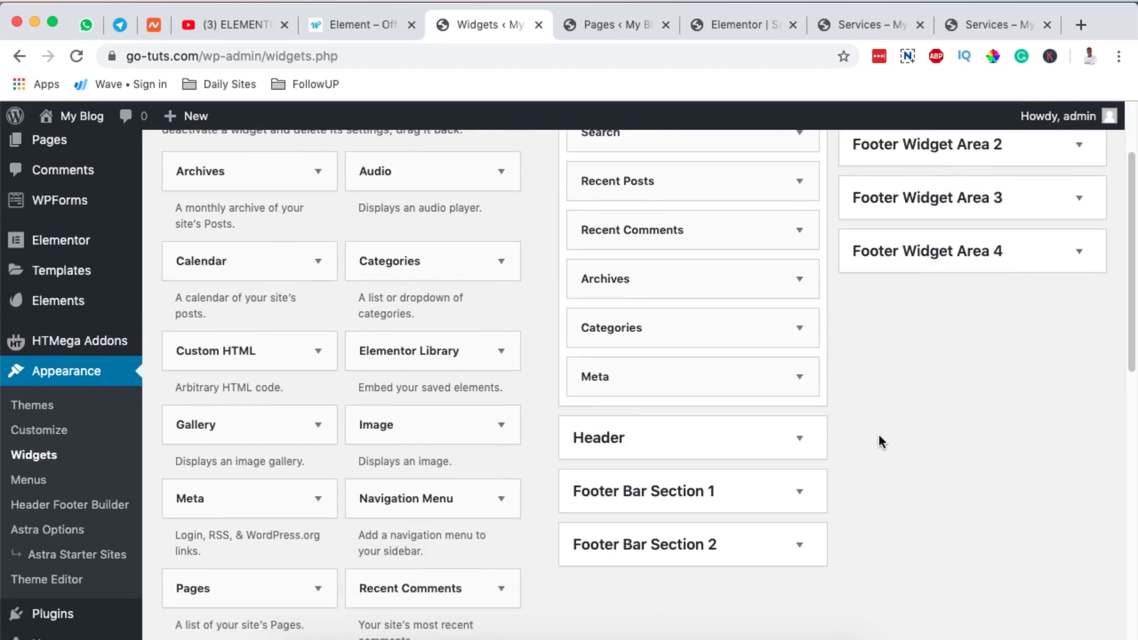
scroll(878, 436, "up", 2)
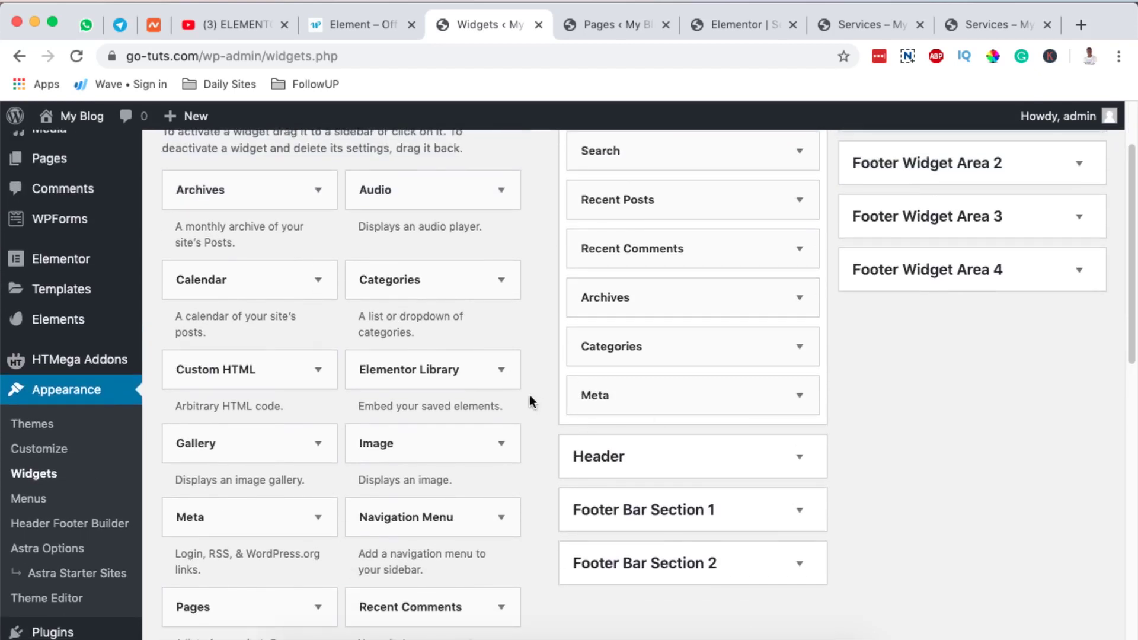
scroll(686, 376, "up", 2)
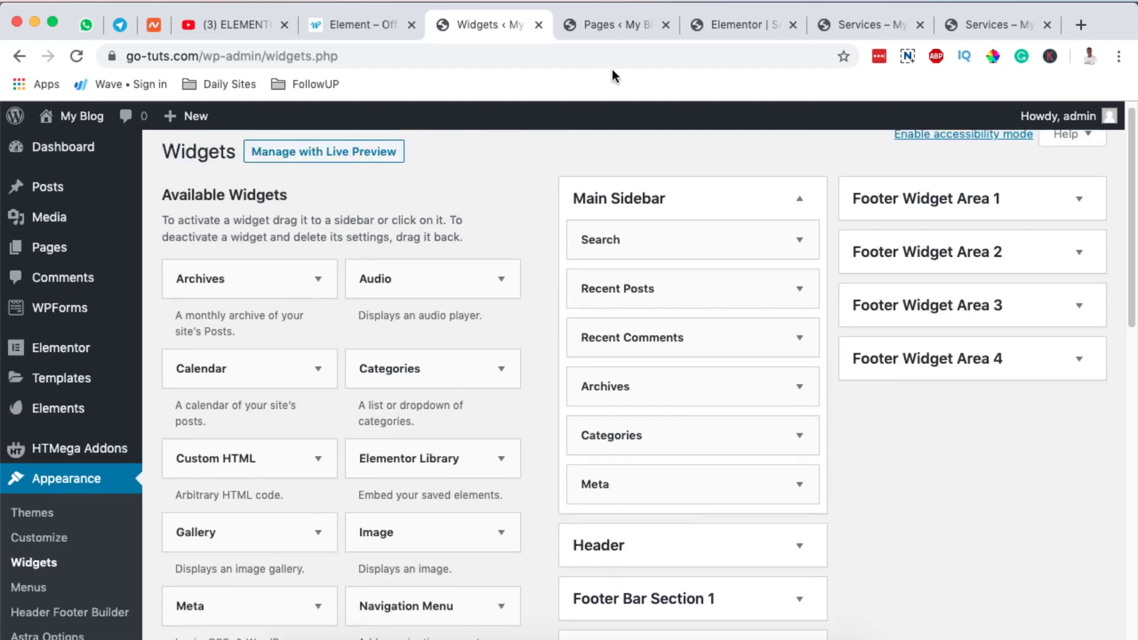
Step: Compare the fourth Demo widget's sidebar choices in the Elementor editor with the widget areas on the WordPress Widgets page
left_click(732, 32)
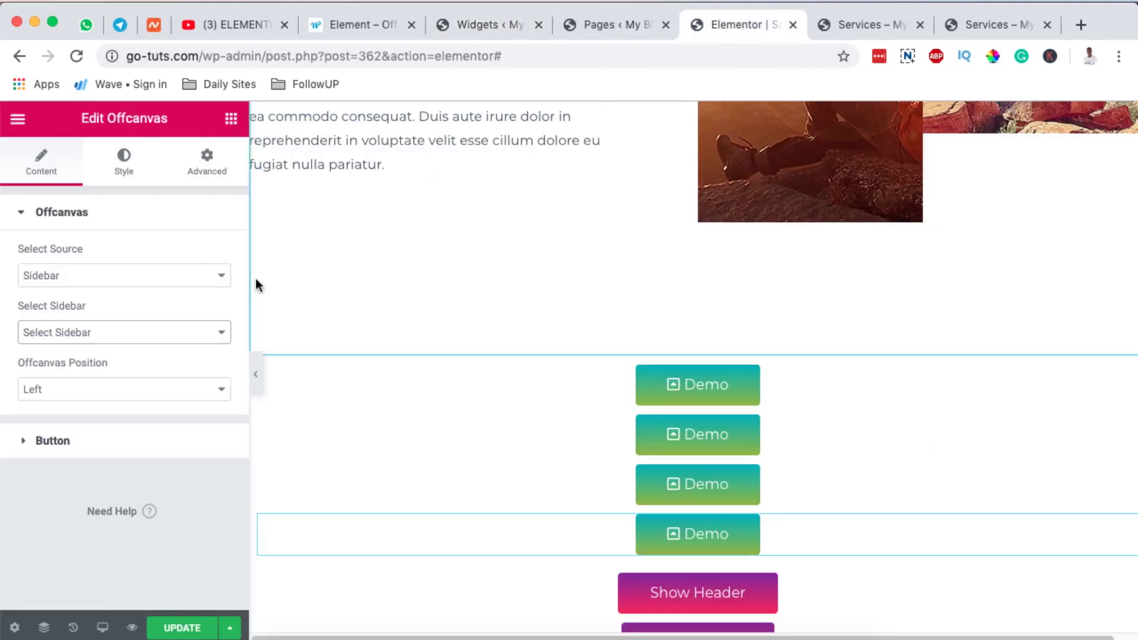
left_click(89, 332)
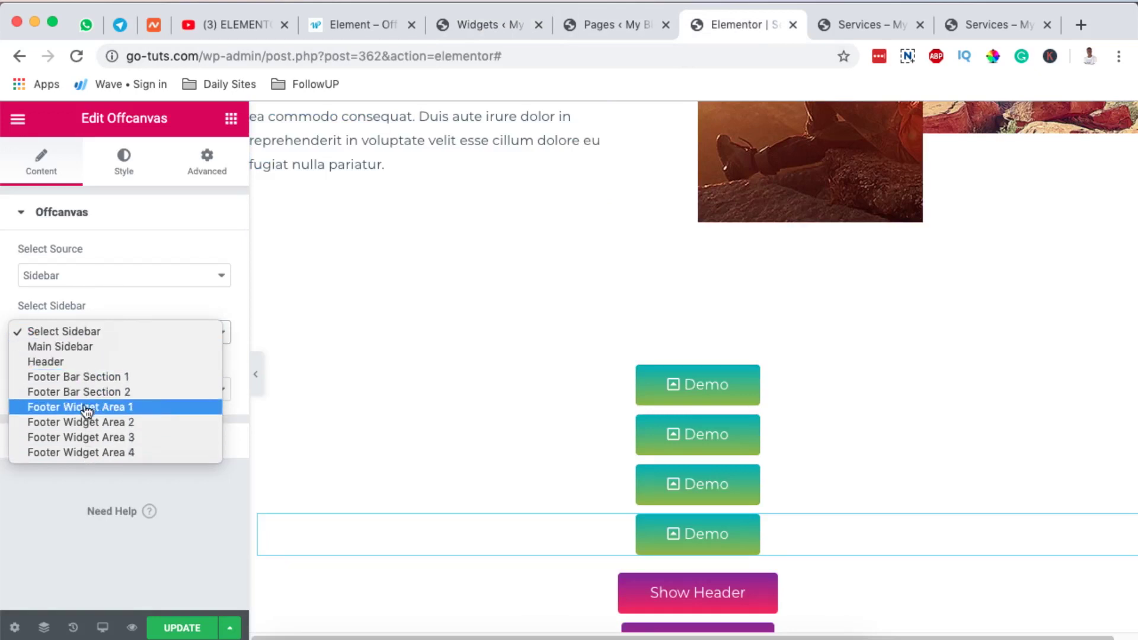
left_click(586, 29)
left_click(469, 27)
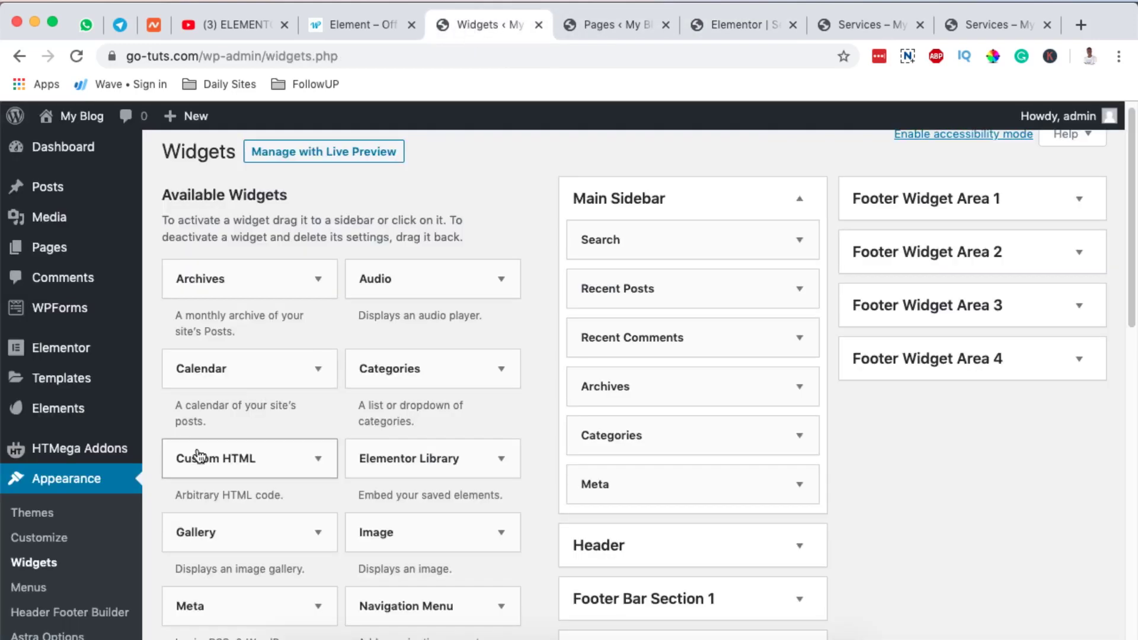
Step: Try adding a Calendar widget to the Header widget area and delete it again
scroll(708, 439, "down", 3)
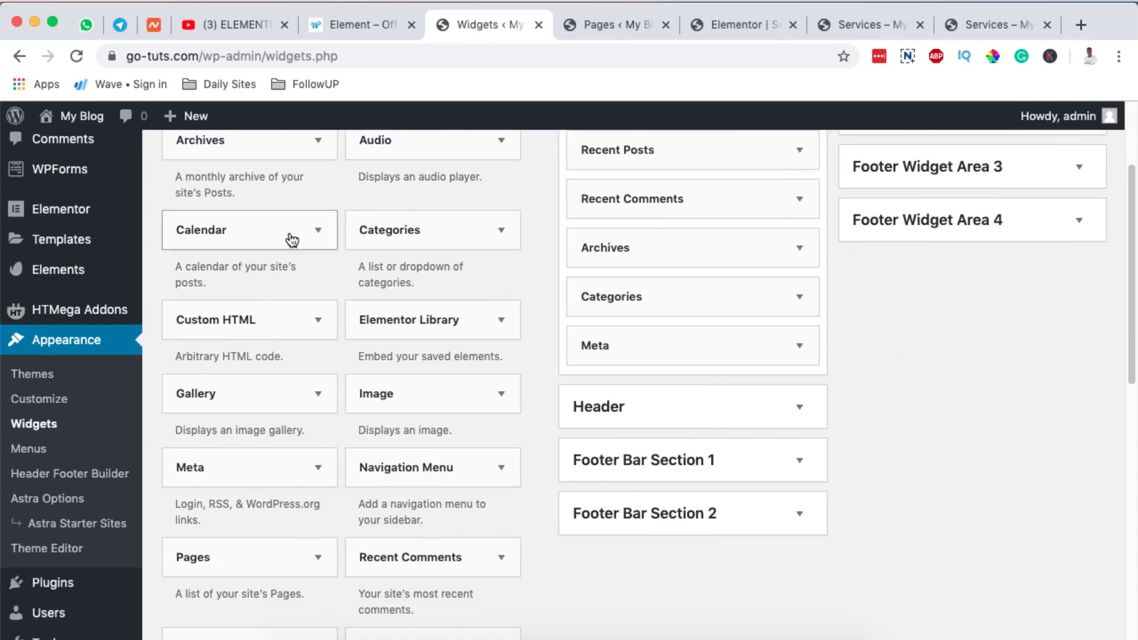
left_click_drag(252, 234, 656, 475)
scroll(759, 507, "down", 2)
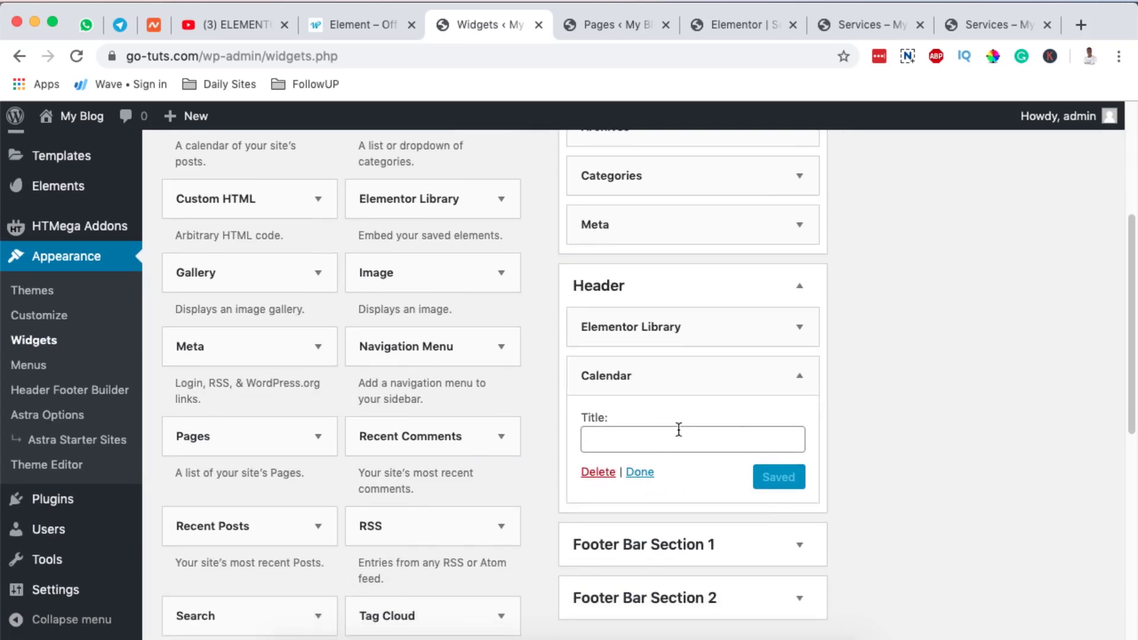
left_click(598, 473)
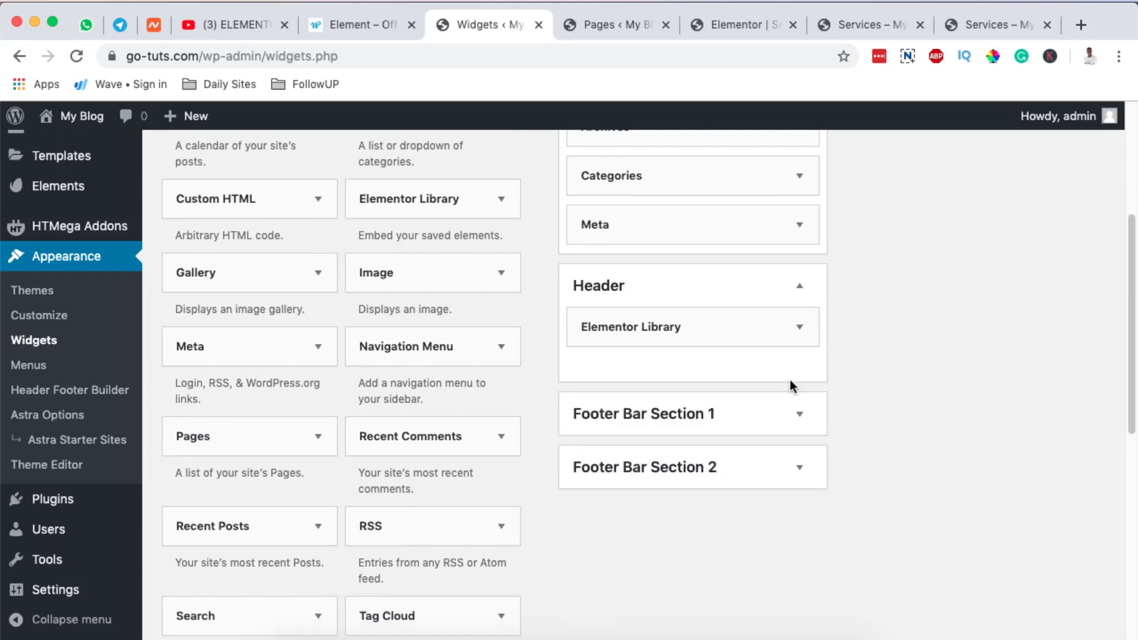
Step: Add a new Elementor Library widget to the Header widget area and delete the existing one that uses the FAQ - One Column template
scroll(408, 425, "up", 2)
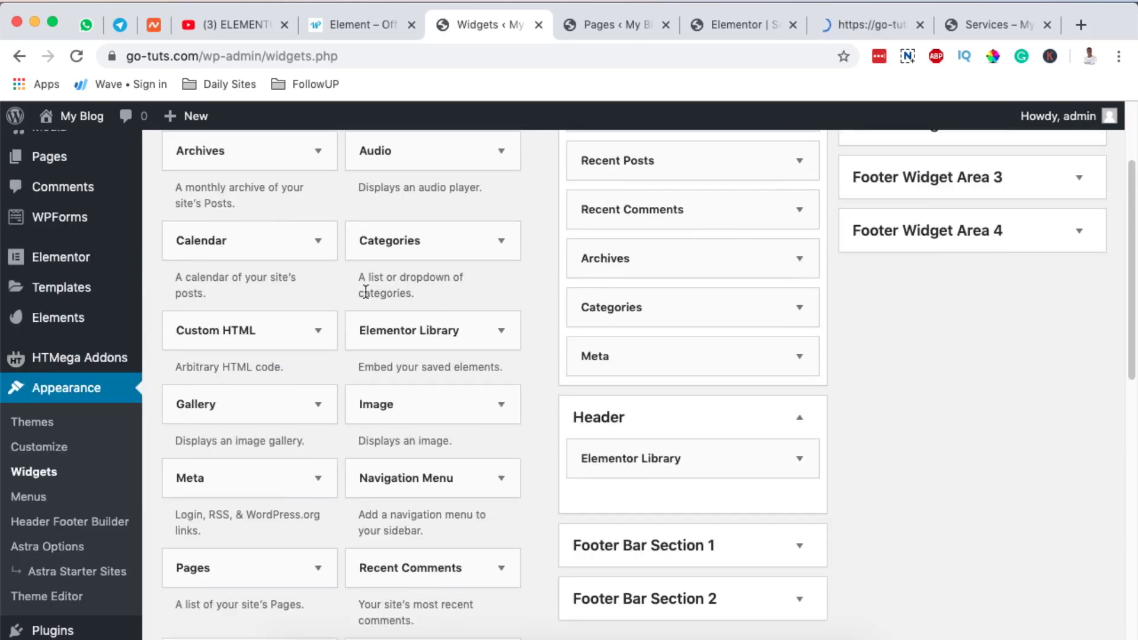
scroll(414, 349, "down", 2)
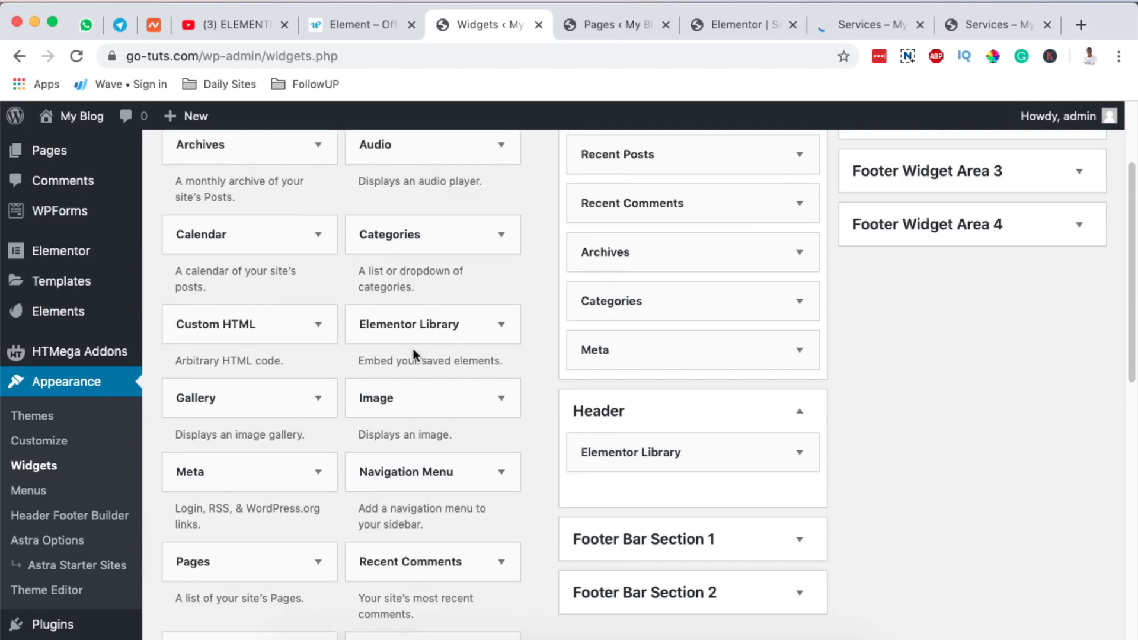
left_click_drag(500, 282, 659, 459)
left_click(798, 415)
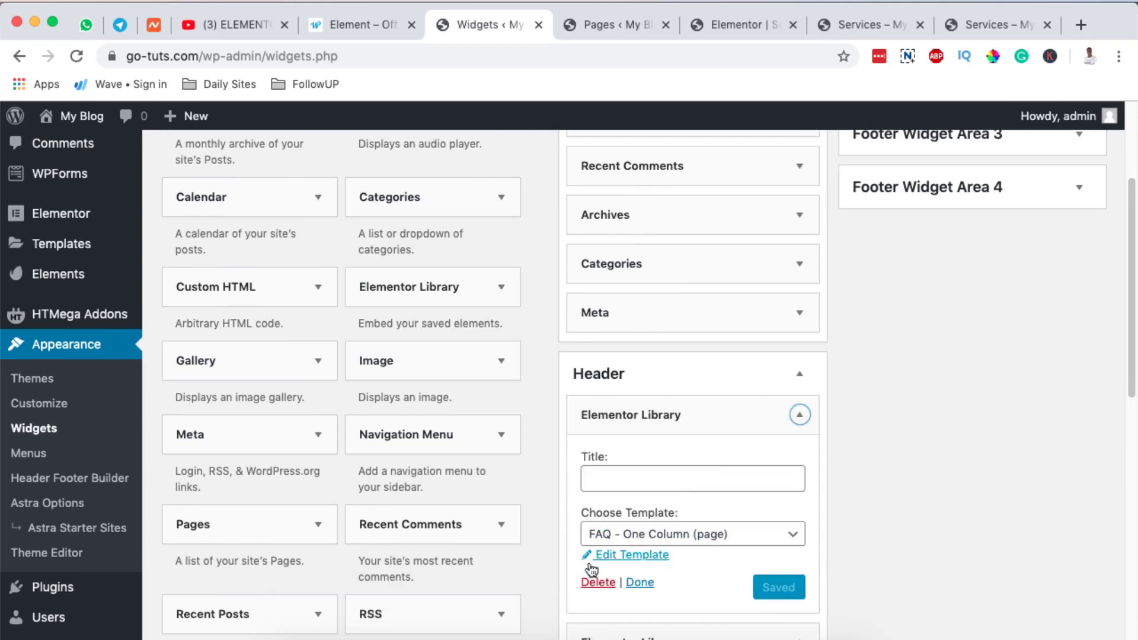
left_click(595, 583)
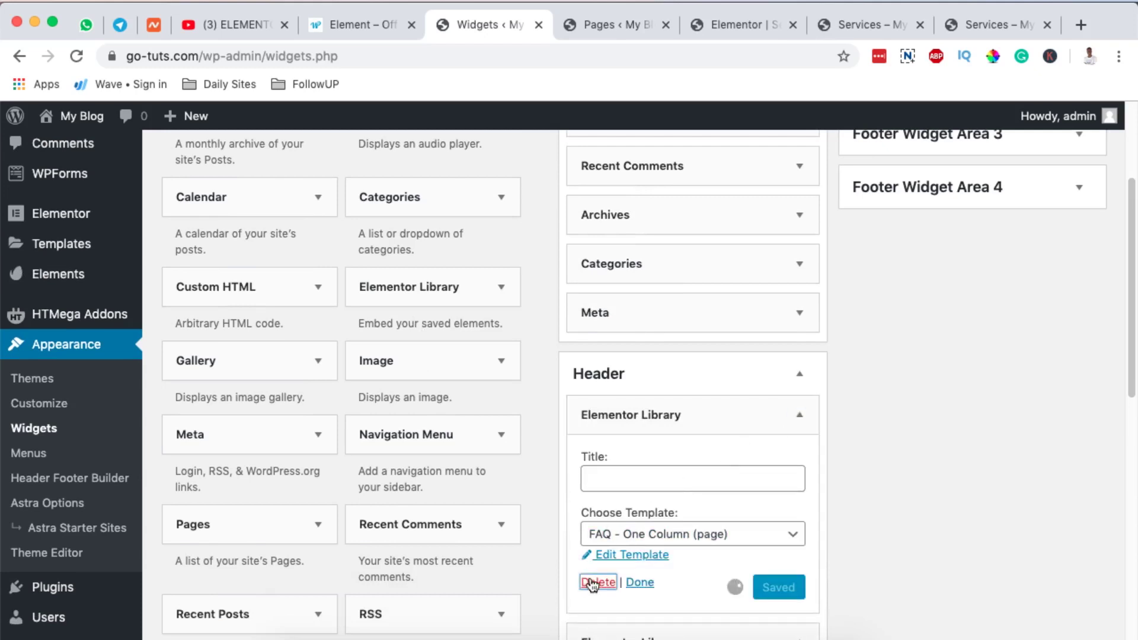
Step: Set the Header area's new Elementor Library widget to the FAQ - One Column (page) template and save it
scroll(801, 511, "down", 3)
left_click(796, 460)
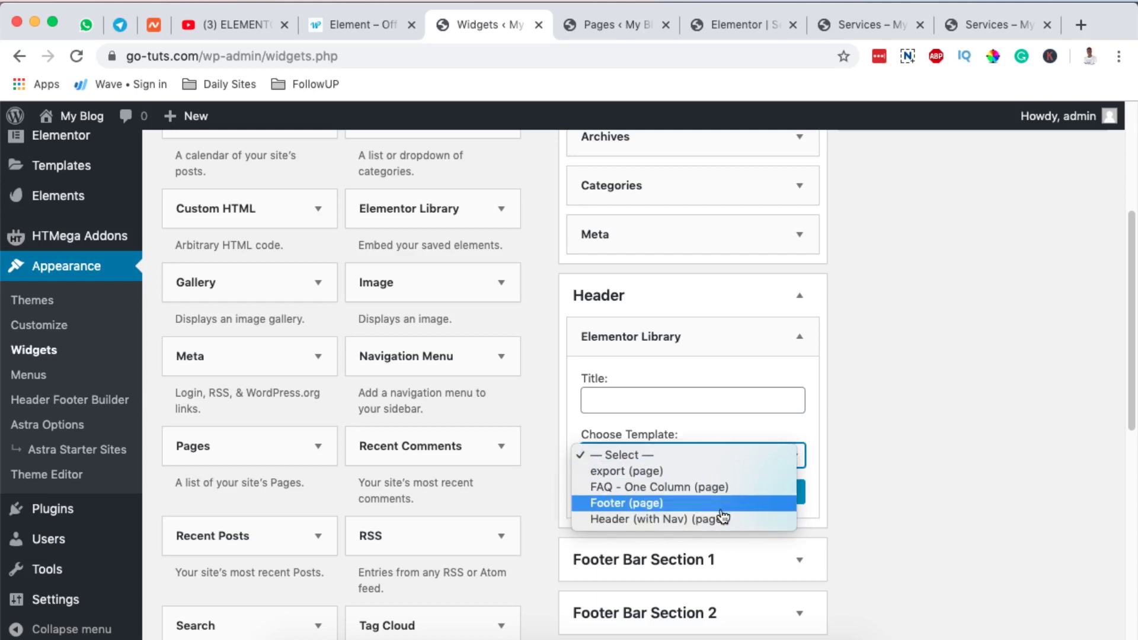
left_click(723, 489)
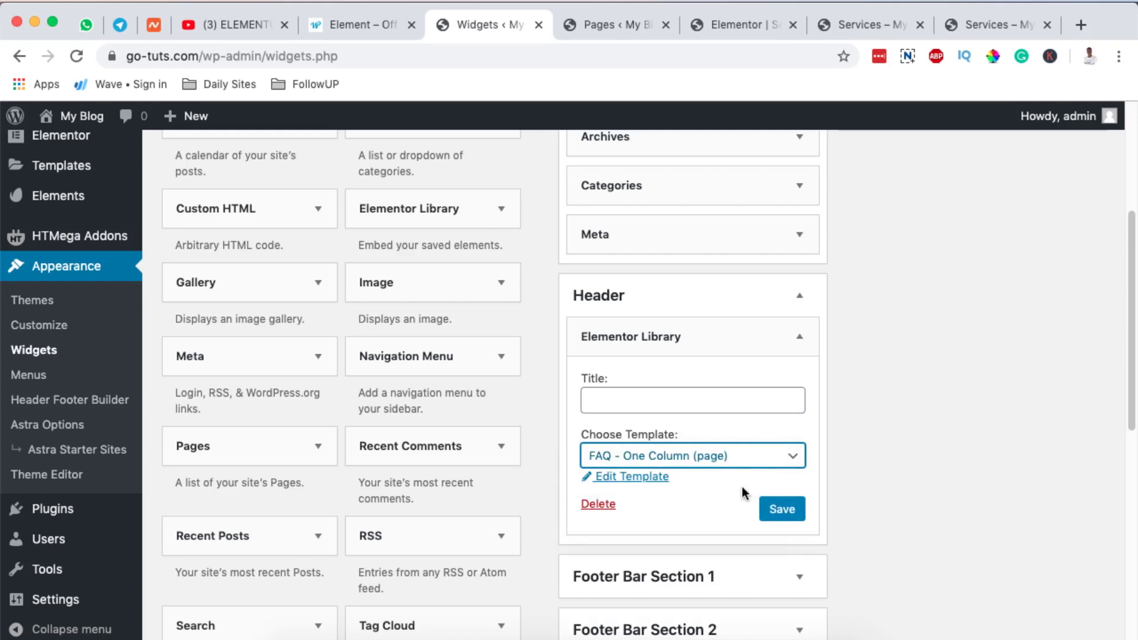
left_click(782, 508)
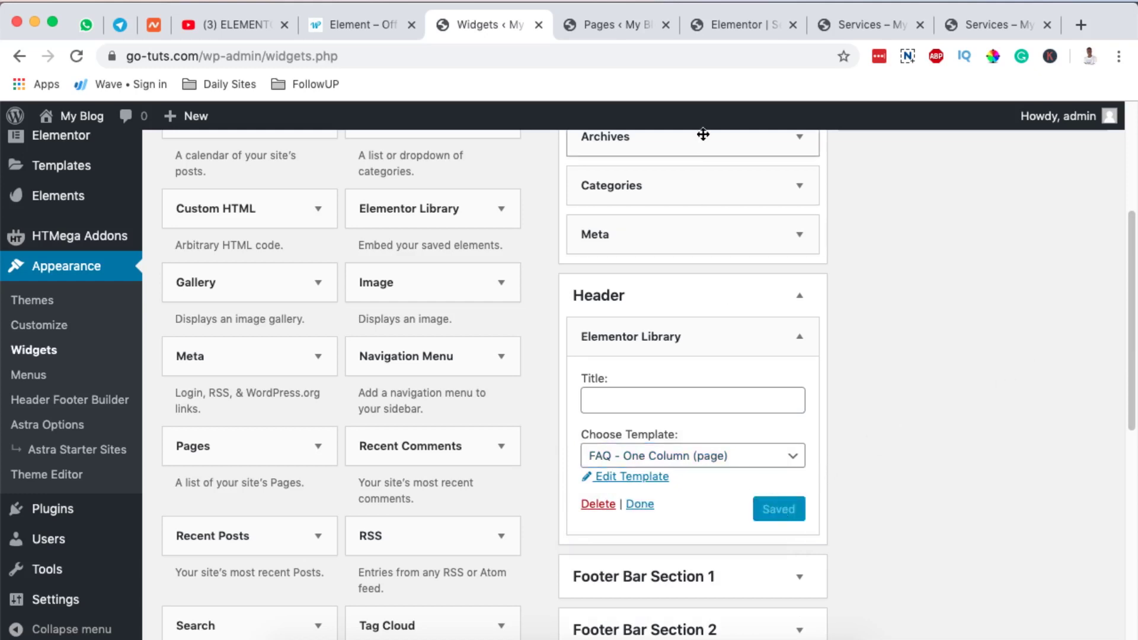
Step: In the Elementor editor, set the fourth Demo Offcanvas to the Header sidebar with position Right, and update the page
left_click(730, 25)
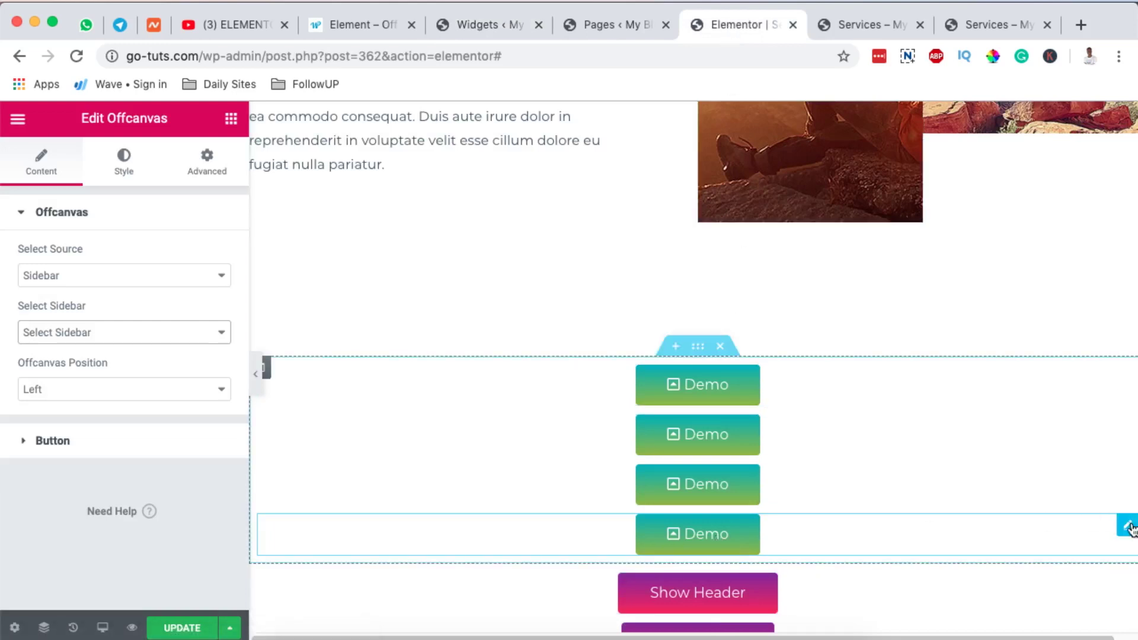
left_click(69, 332)
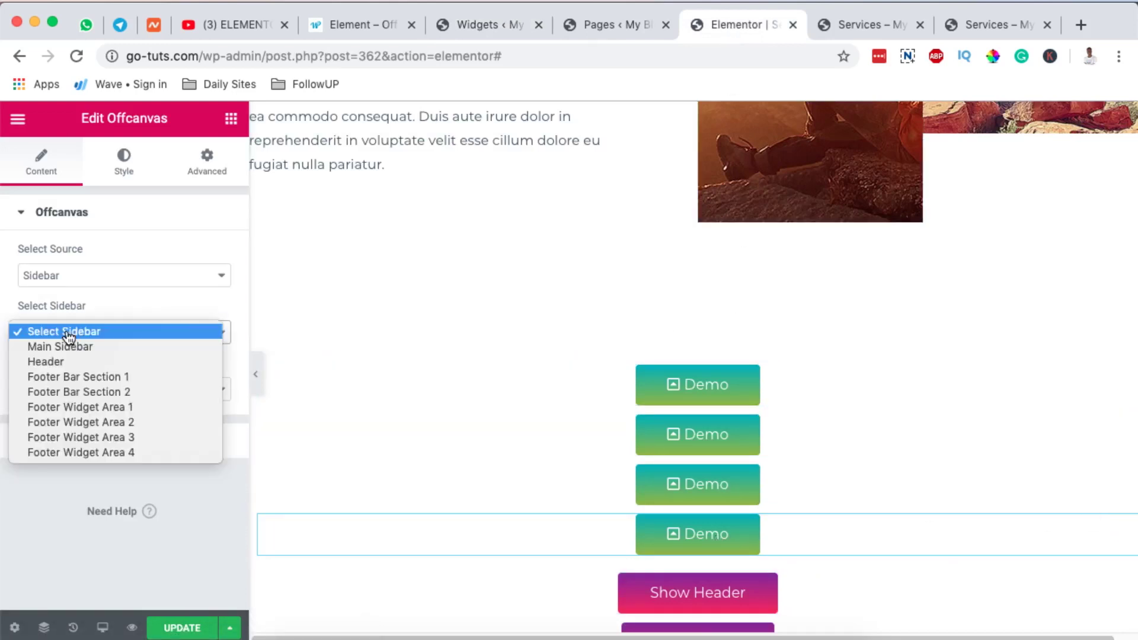
left_click(70, 362)
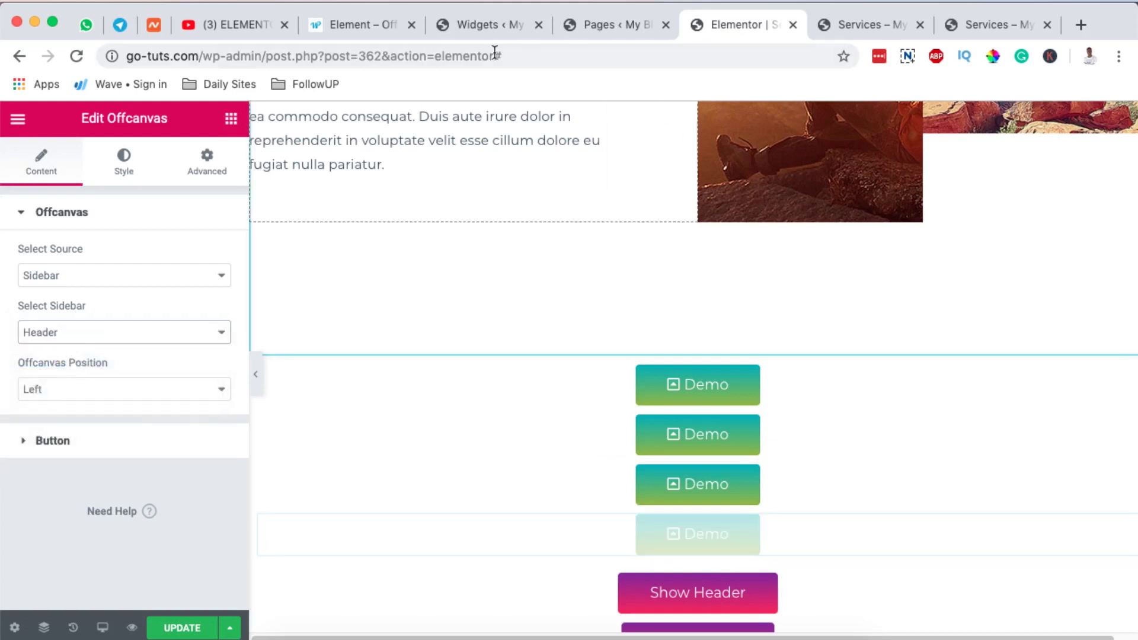
left_click(479, 34)
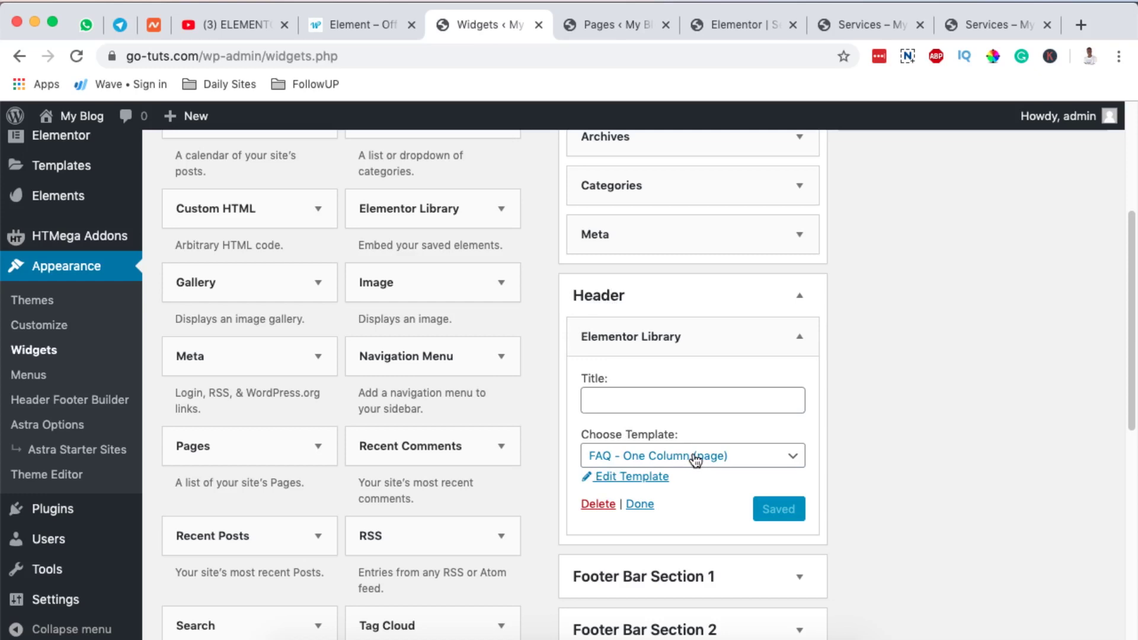
left_click(717, 24)
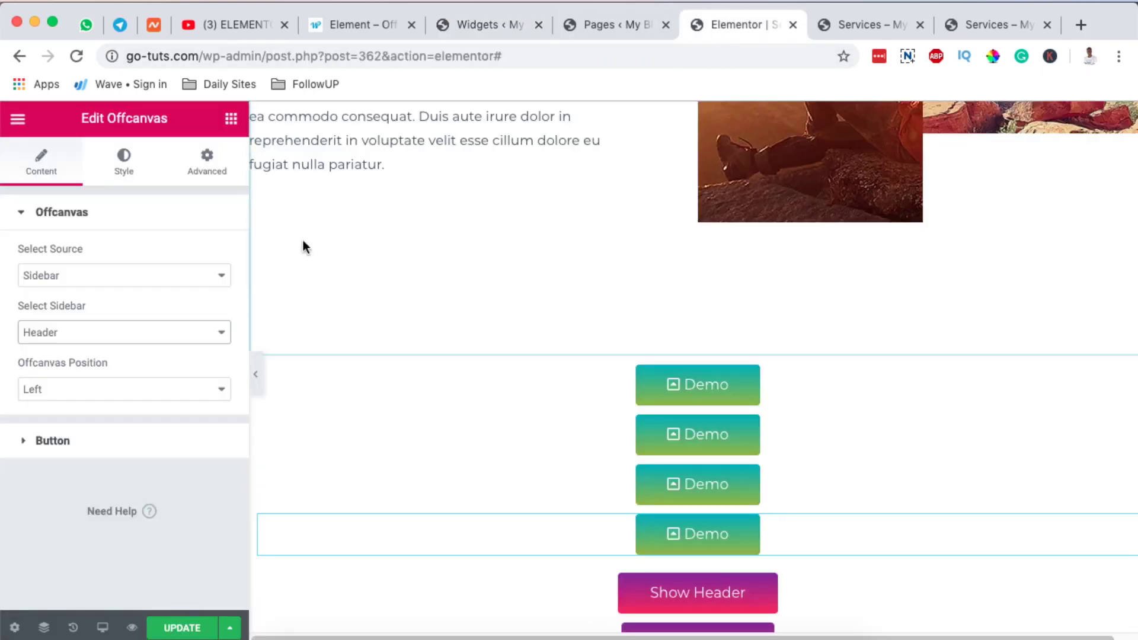
left_click(160, 396)
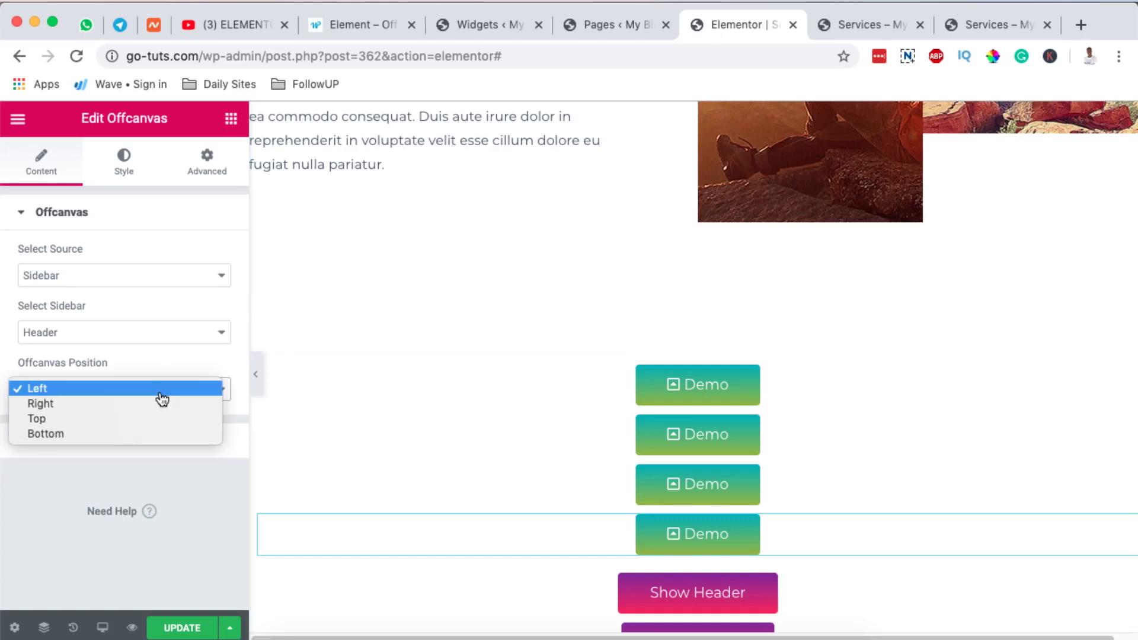
left_click(162, 406)
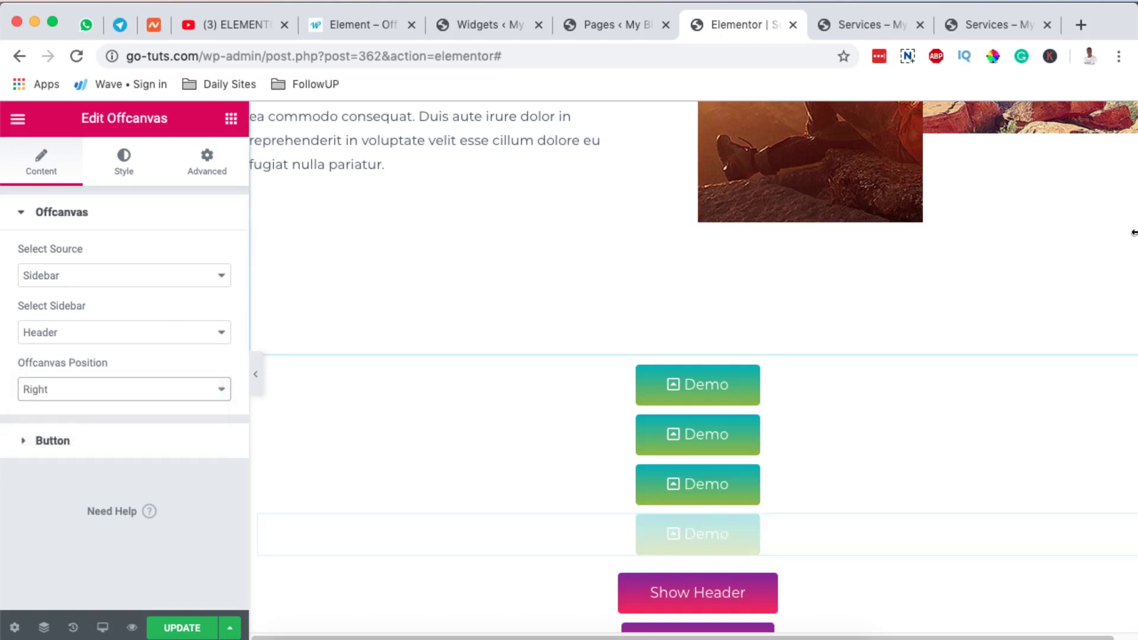
left_click(178, 629)
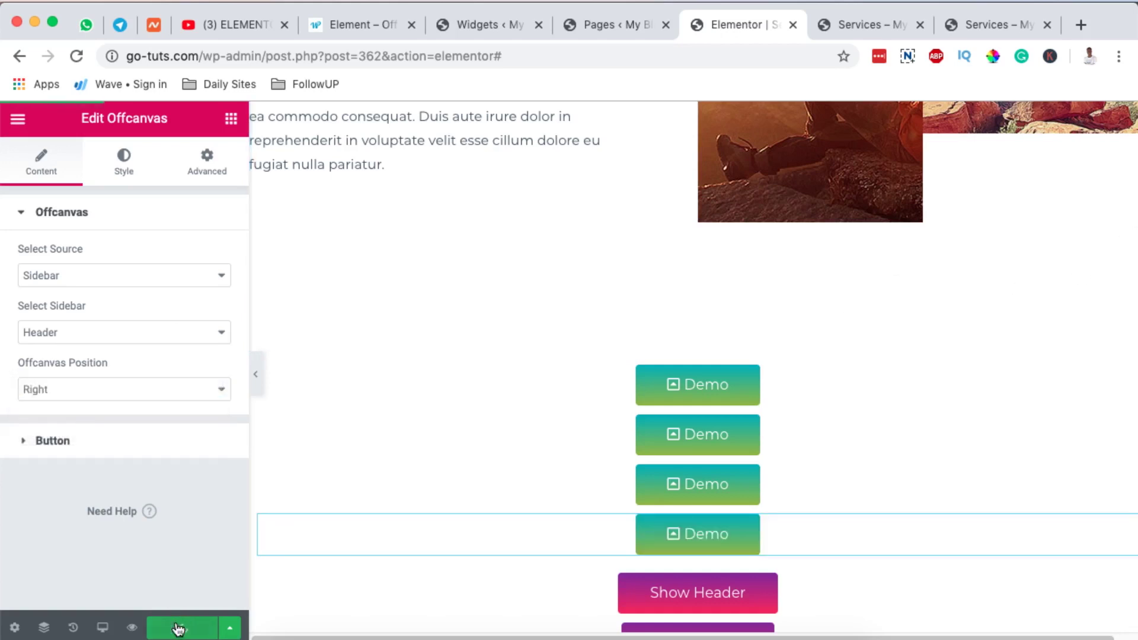
Step: Open the fourth Demo button's offcanvas panel in the Services page preview, examine its content and close it
left_click(870, 23)
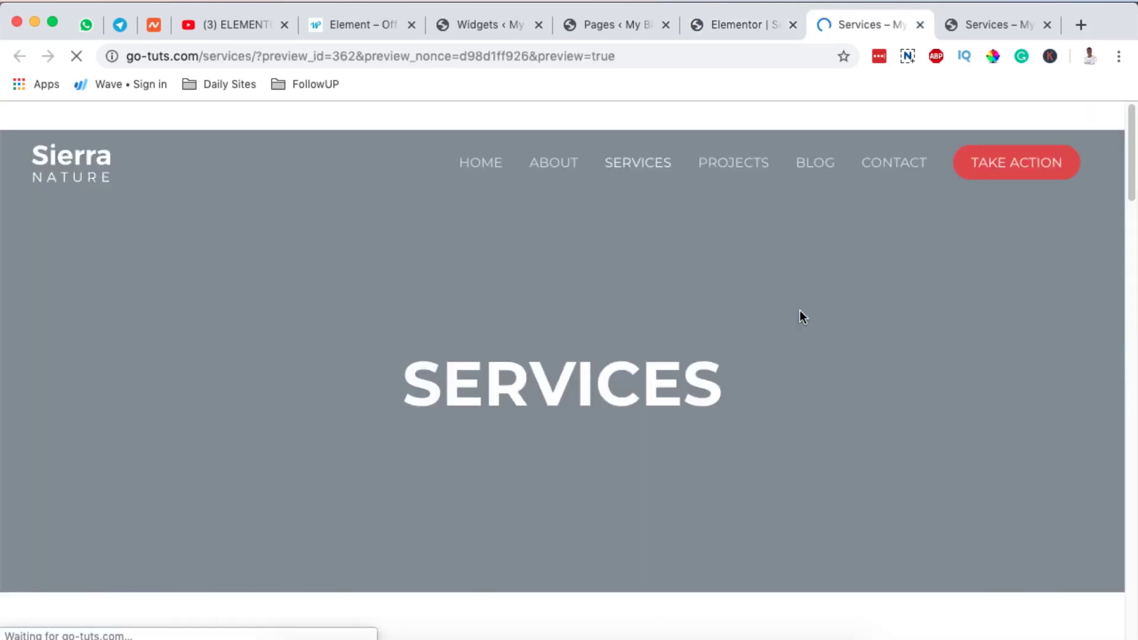
scroll(799, 310, "down", 10)
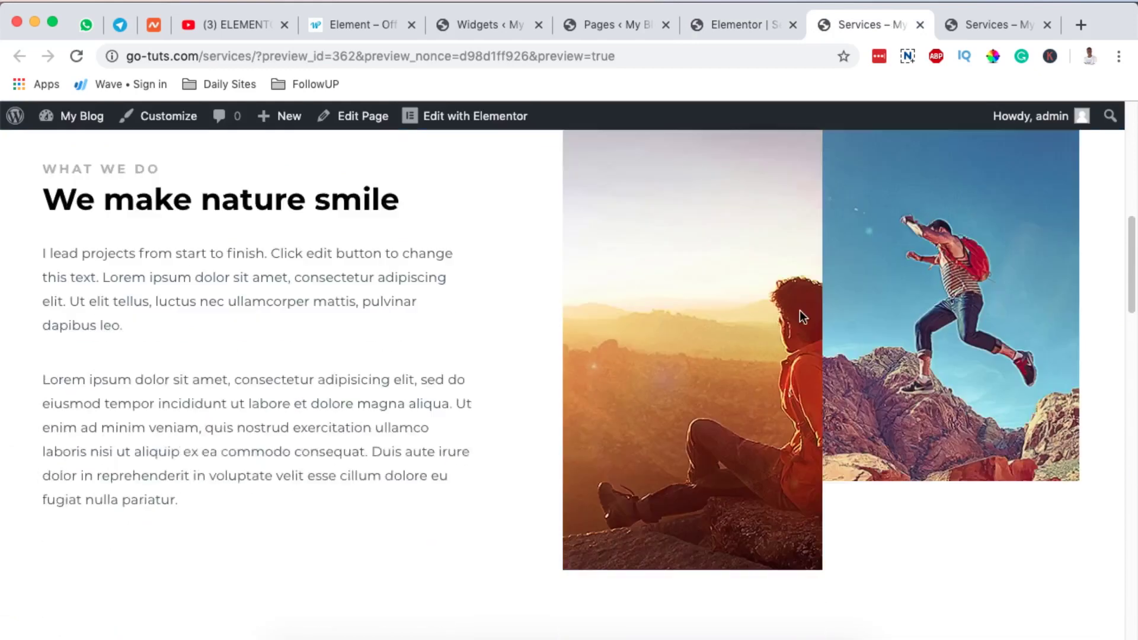
scroll(799, 317, "down", 2)
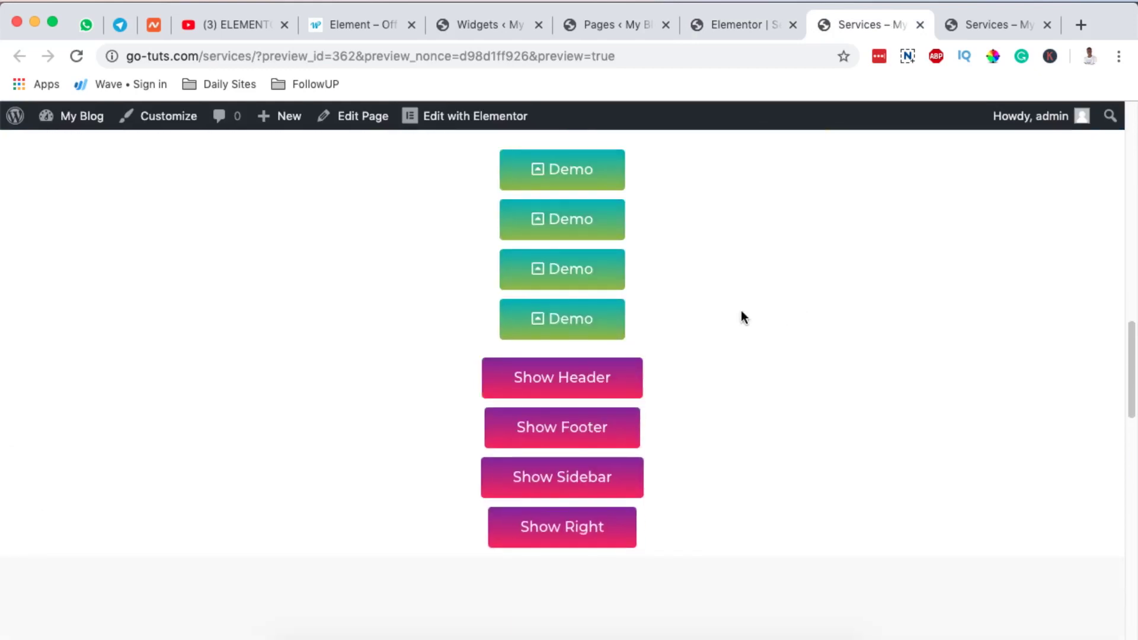
left_click(561, 320)
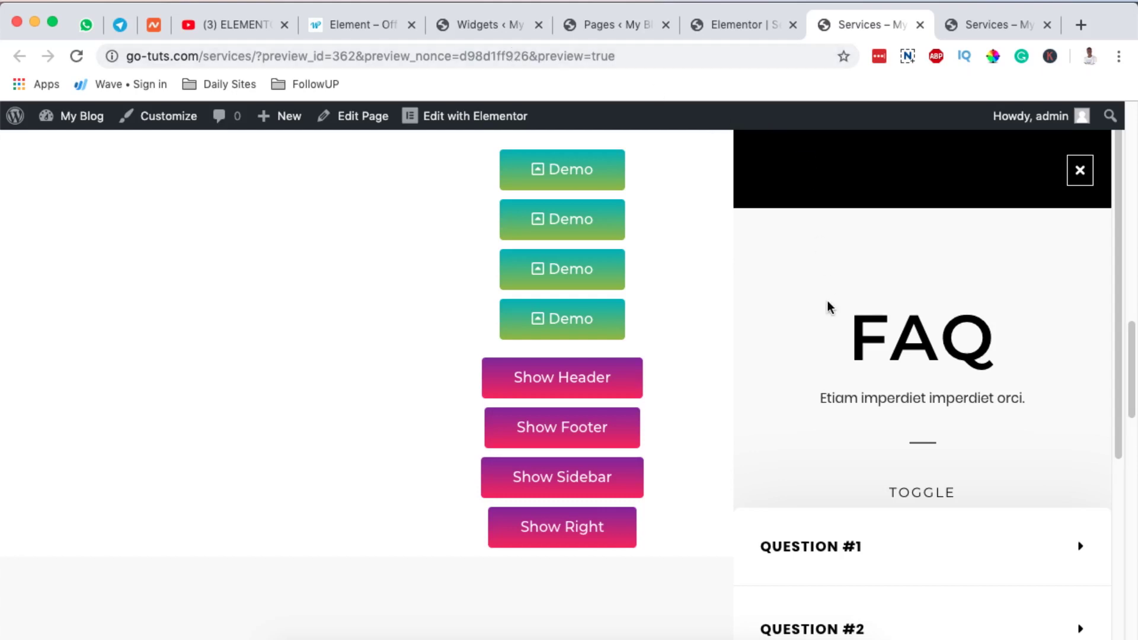
scroll(828, 306, "down", 5)
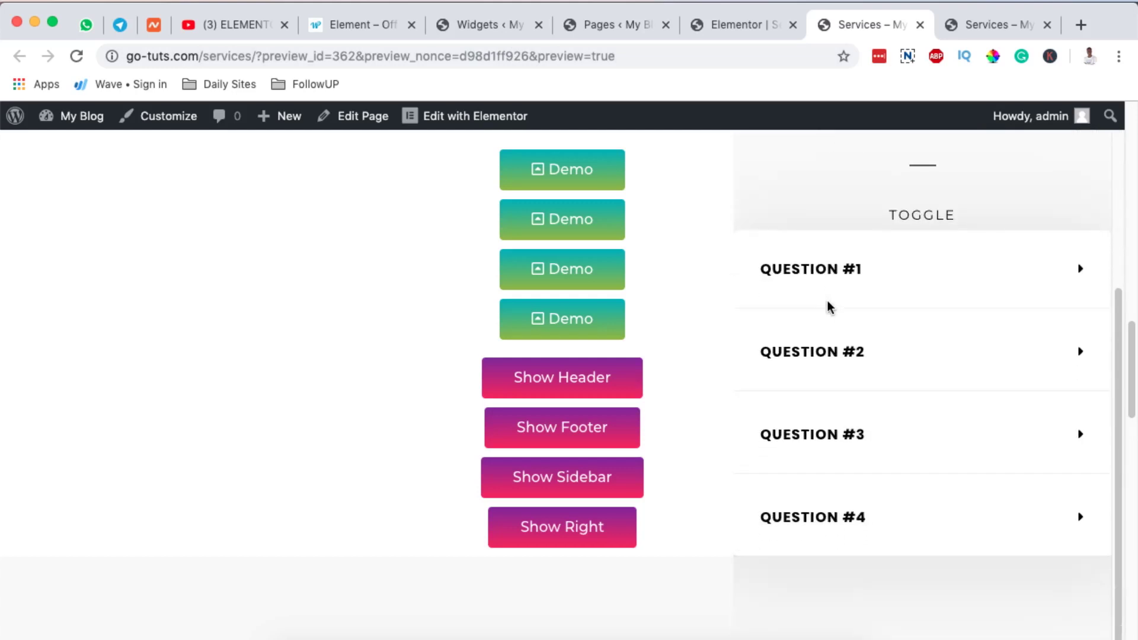
scroll(829, 306, "up", 4)
scroll(829, 306, "up", 2)
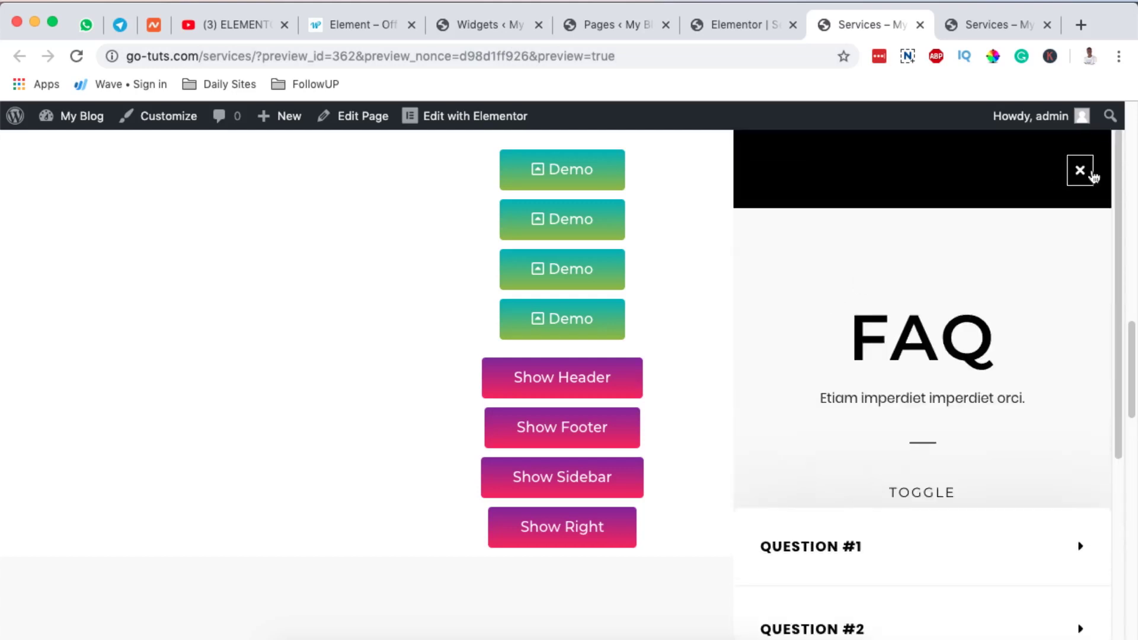
left_click(1070, 178)
scroll(827, 290, "up", 6)
scroll(827, 289, "down", 2)
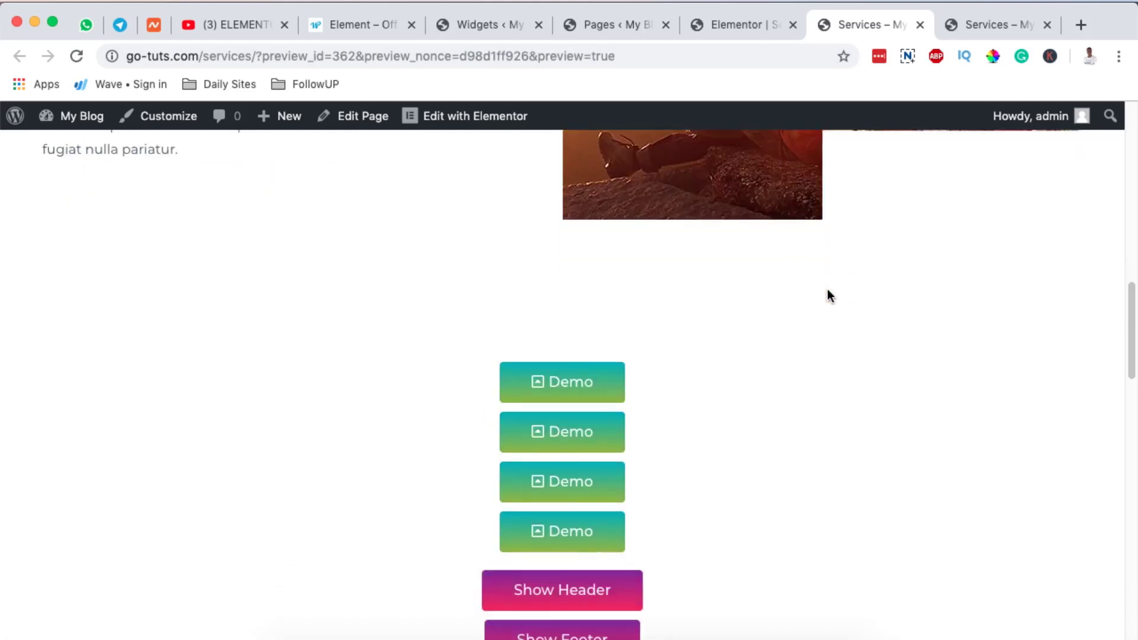
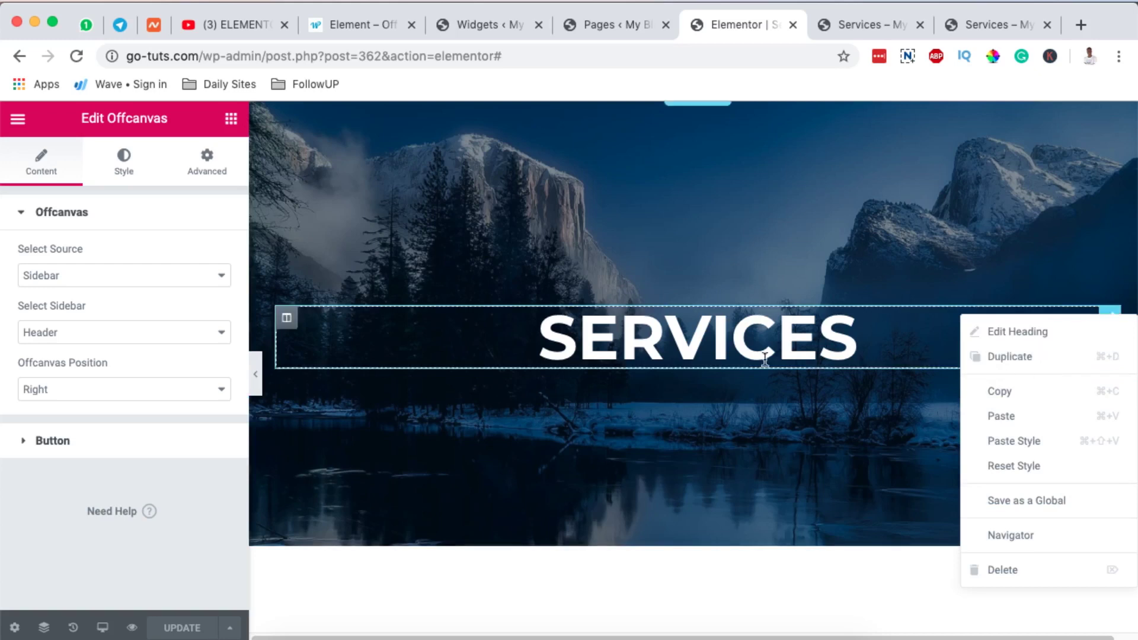
Step: Duplicate the hero section's column that holds the SERVICES heading
left_click(286, 320)
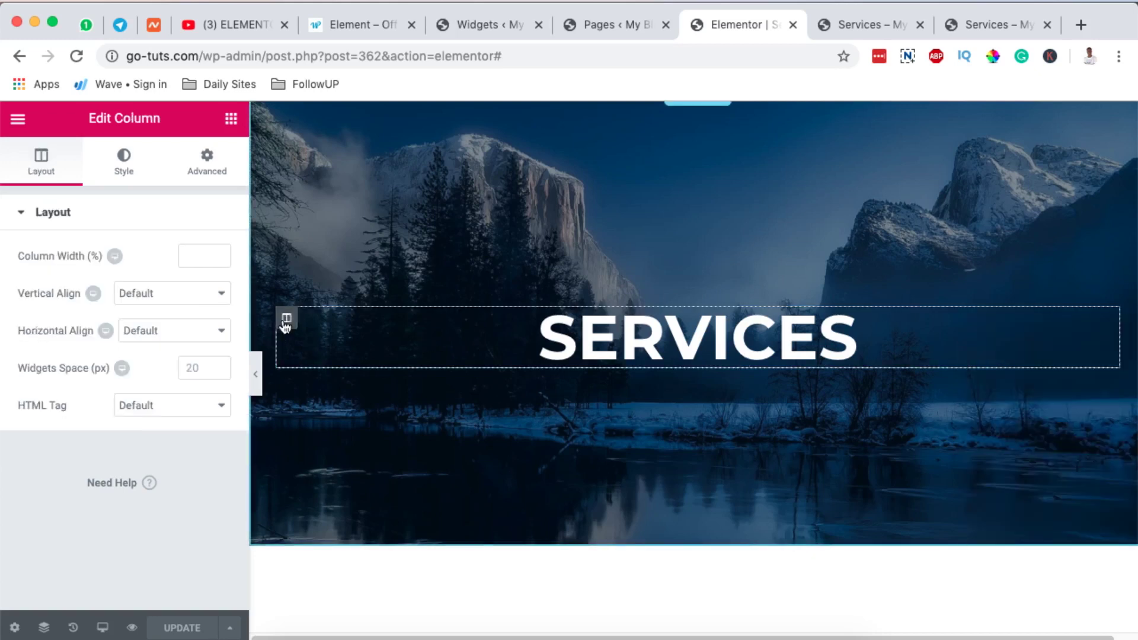
right_click(286, 324)
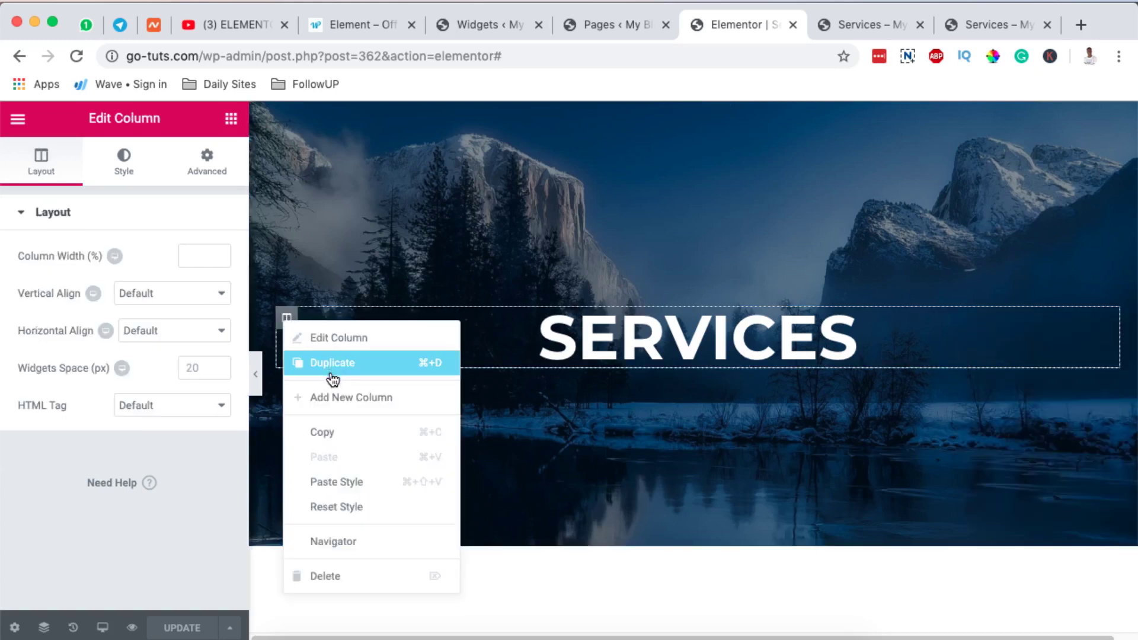
left_click(334, 364)
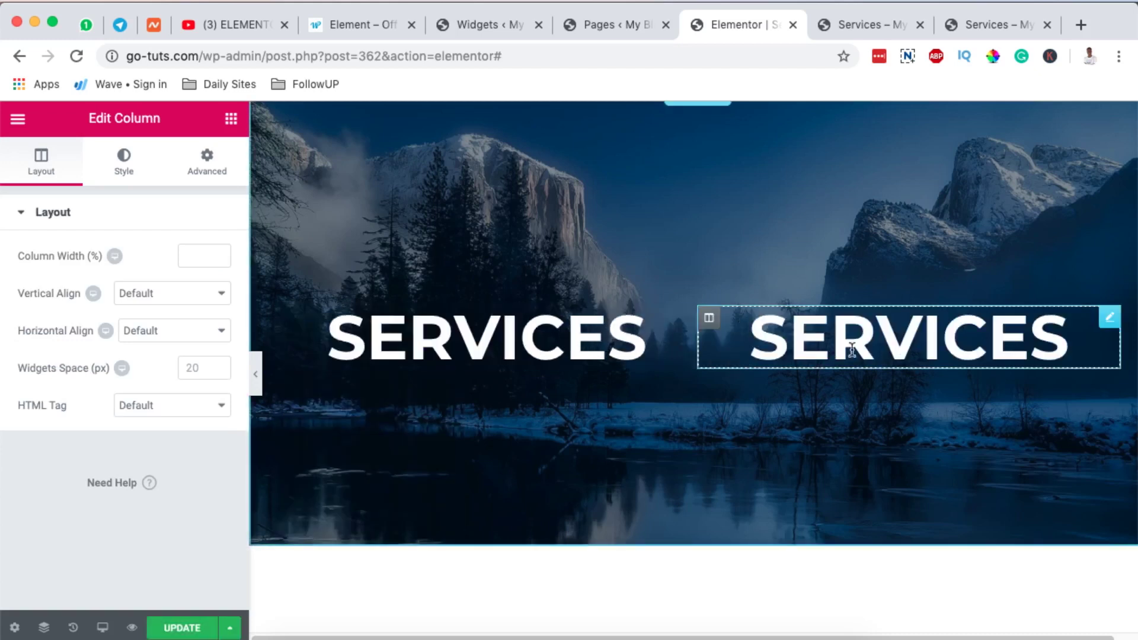
Step: Paste the copied Demo Offcanvas widget into the duplicated hero column and delete that column's SERVICES heading
right_click(1108, 318)
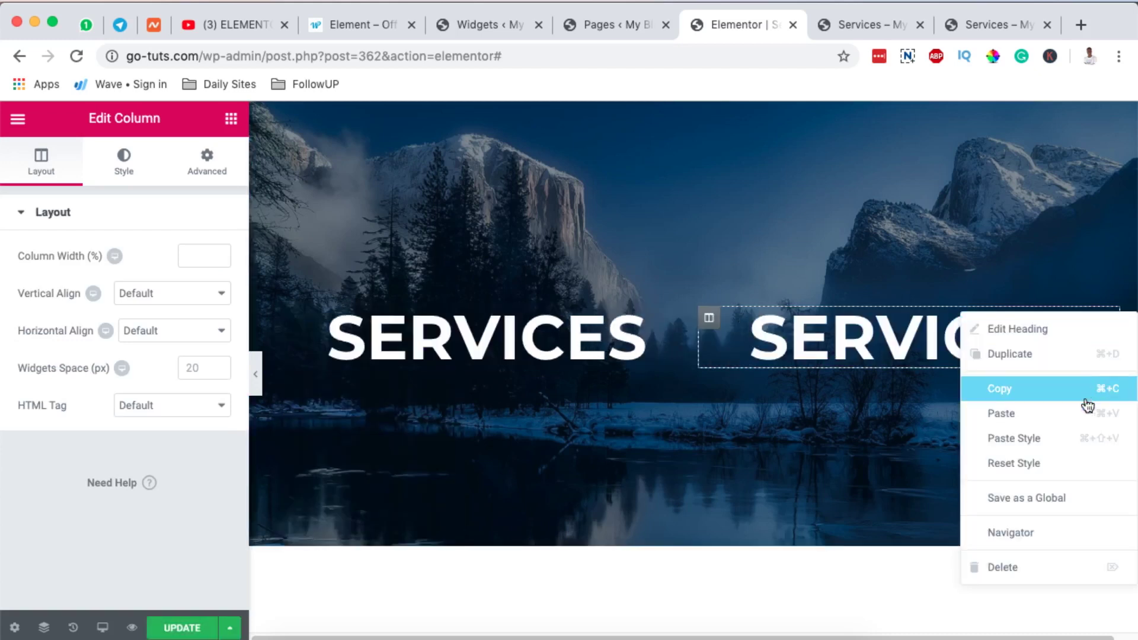
left_click(1024, 414)
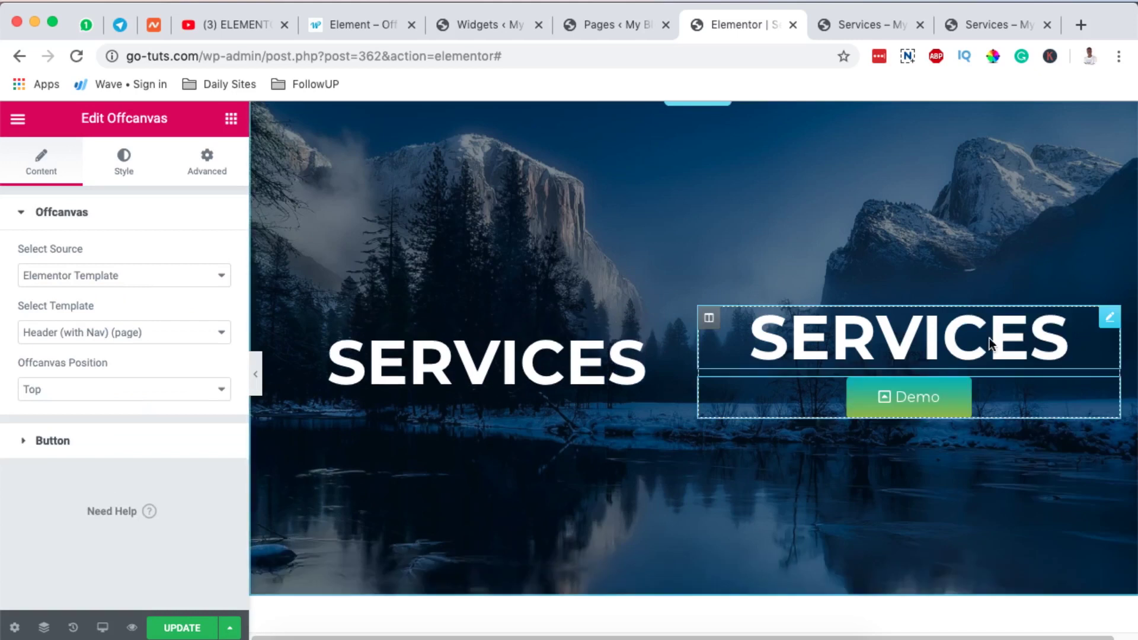
right_click(1108, 321)
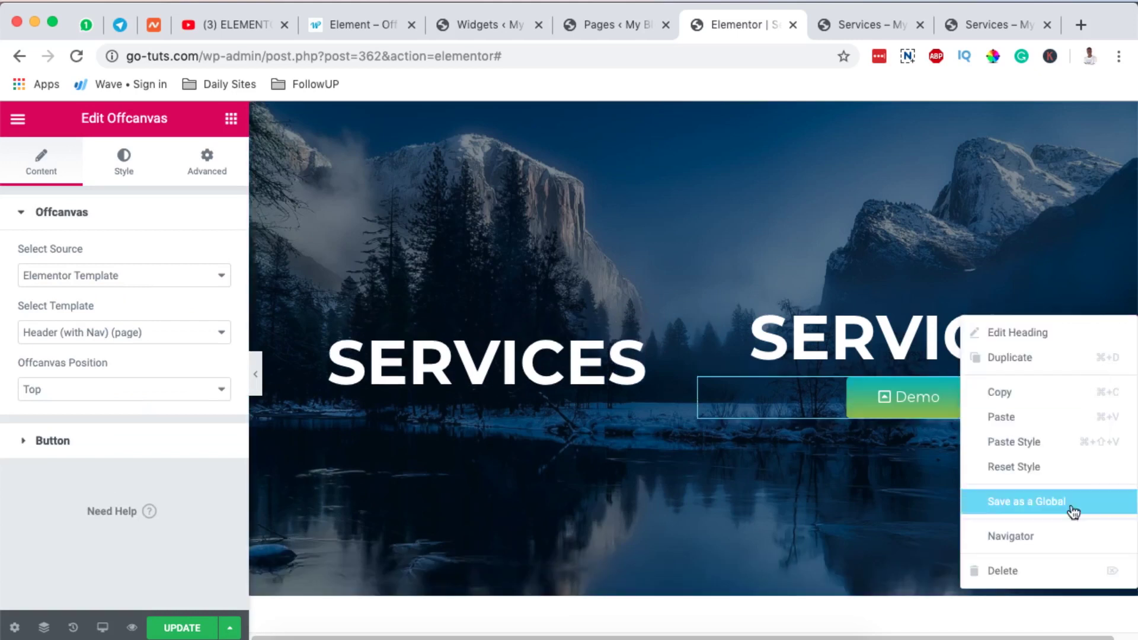
left_click(1053, 569)
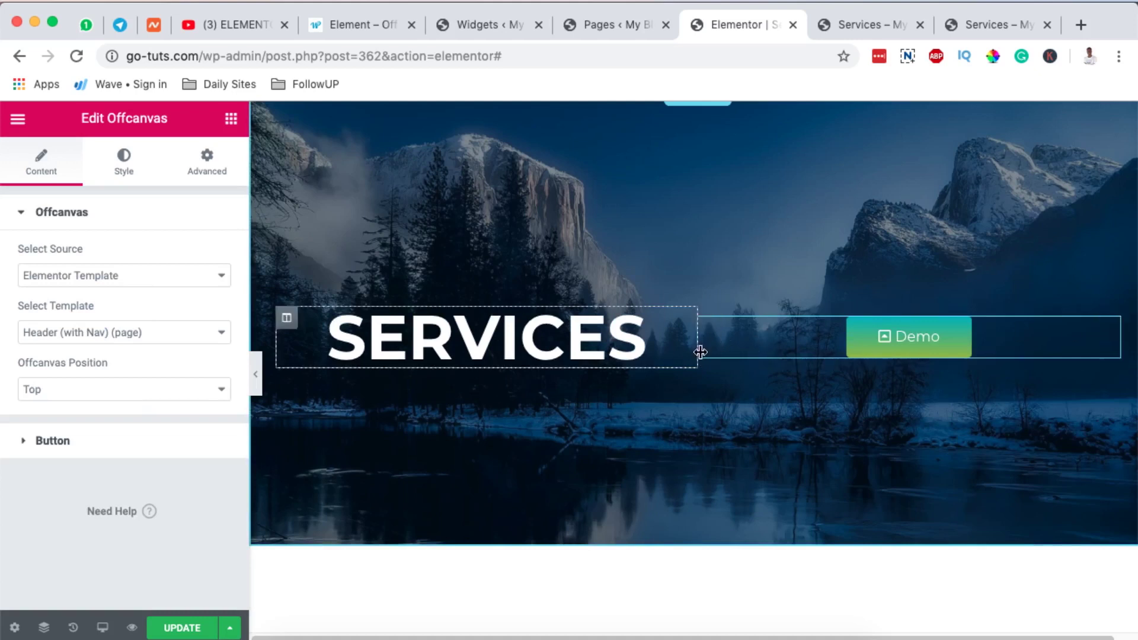
Step: Widen the hero's heading column to leave a narrow Demo column, and left-align the SERVICES heading
left_click_drag(697, 350, 960, 348)
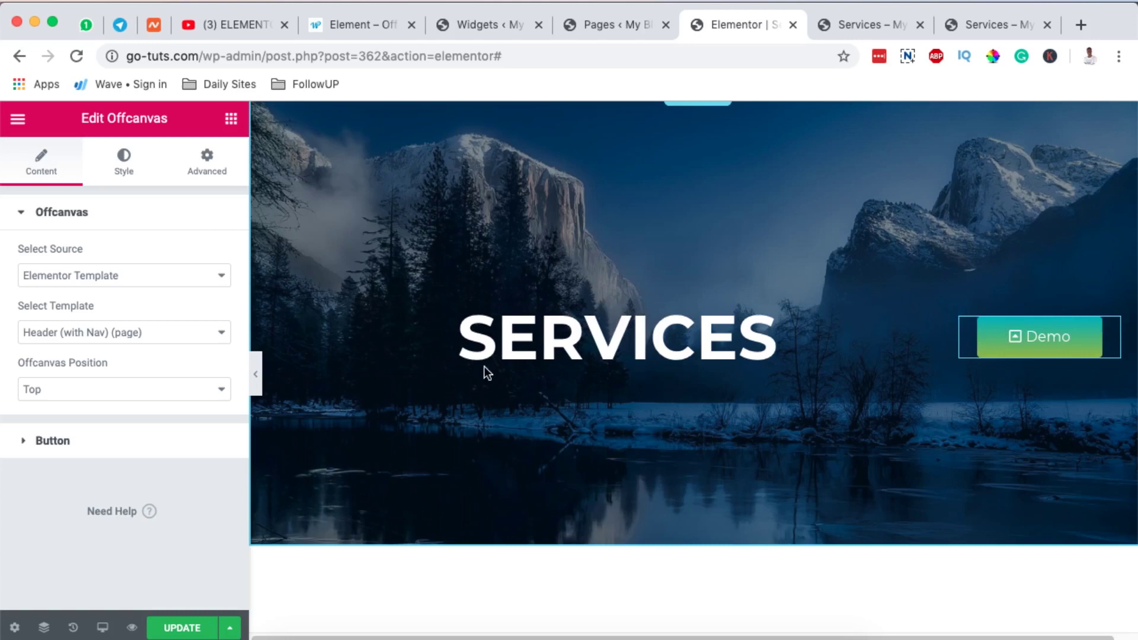
left_click(946, 320)
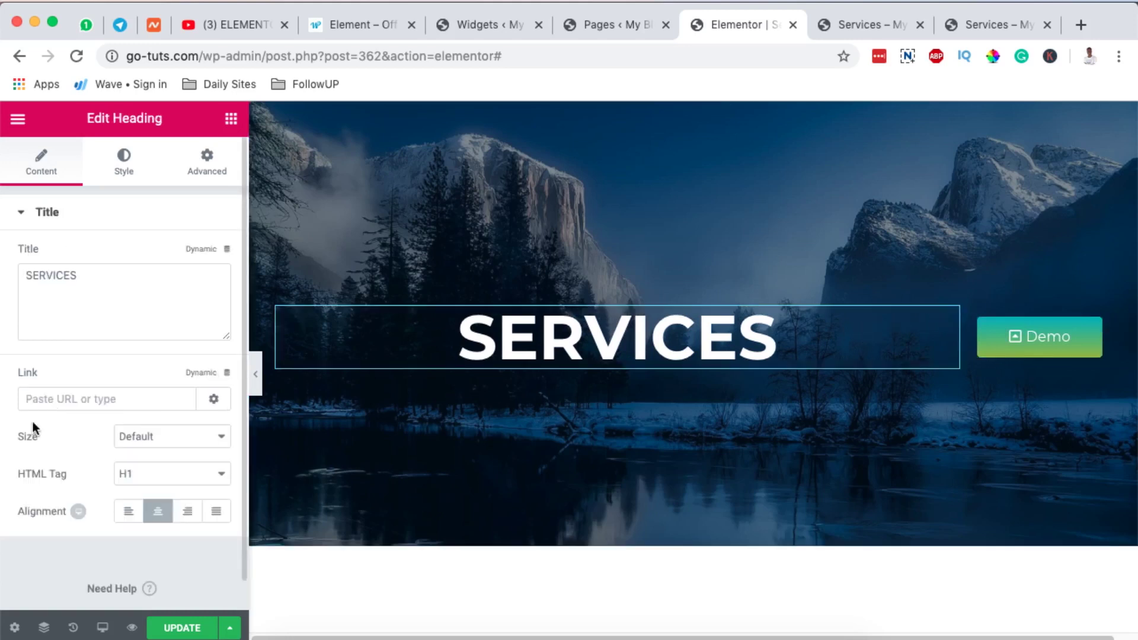
left_click(126, 512)
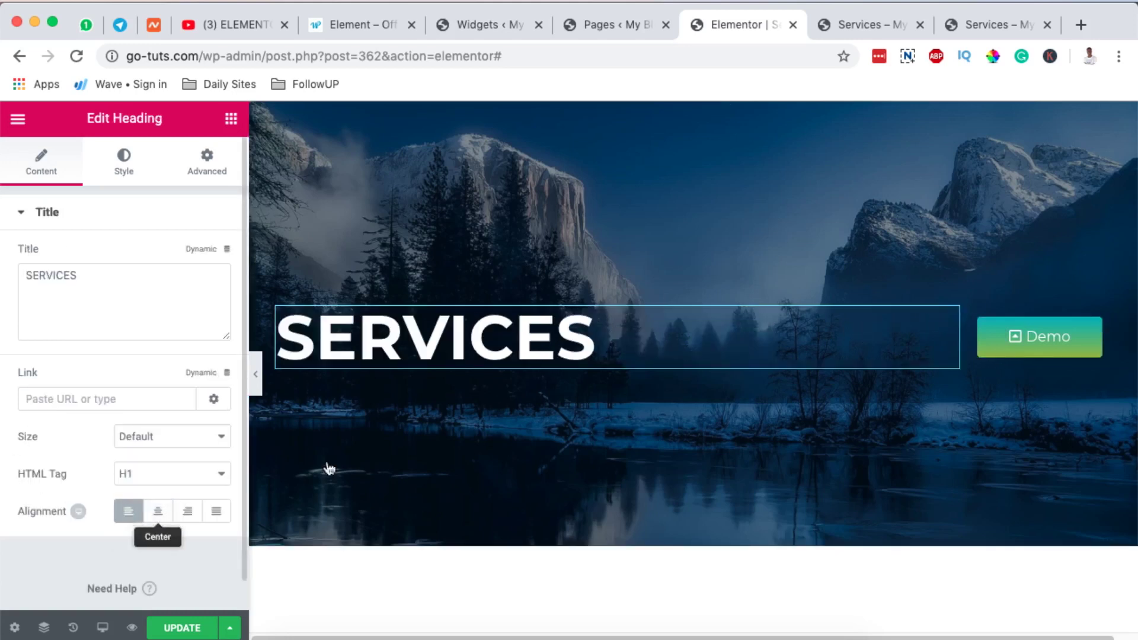
Step: Give the hero's Demo Offcanvas button a solid dark grey background (#565656) and update the page
left_click(1114, 326)
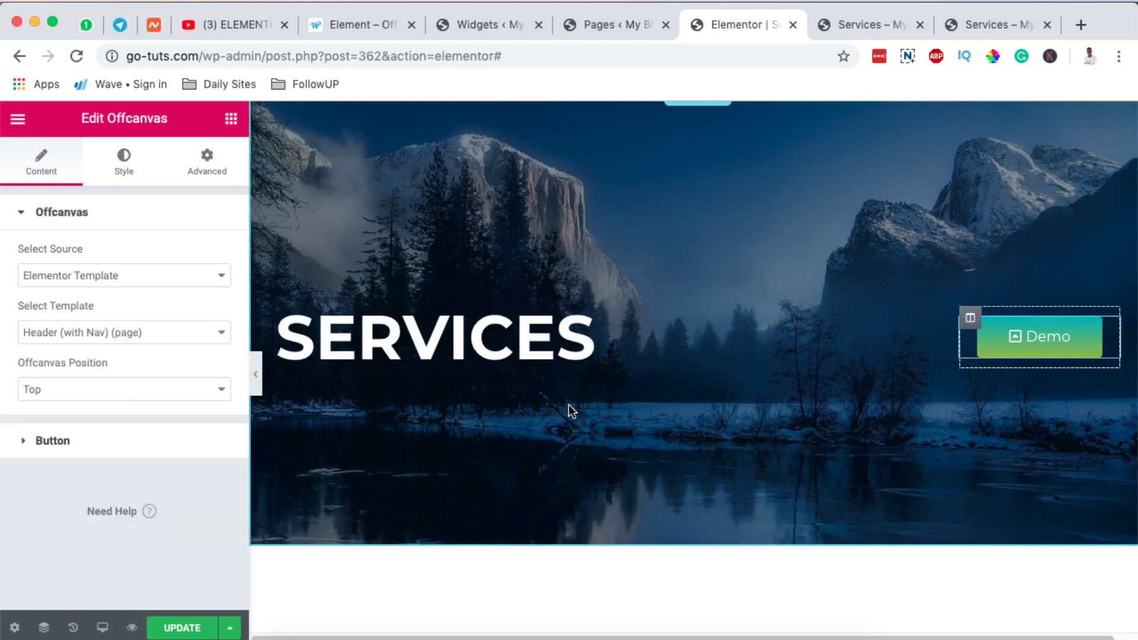
left_click(72, 441)
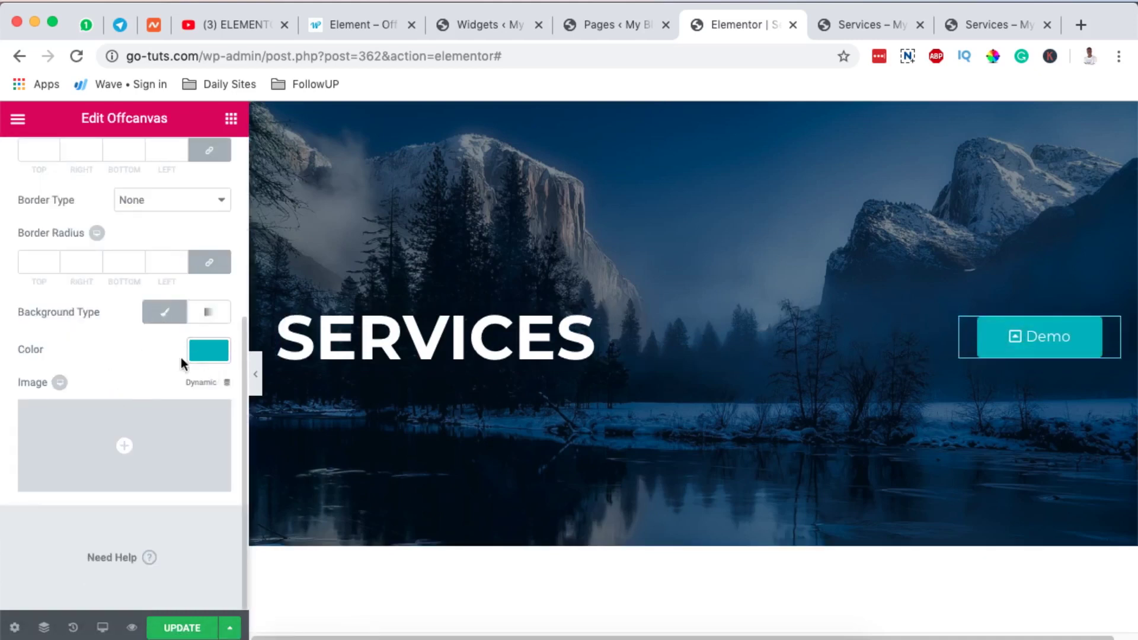
left_click(219, 350)
left_click(135, 351)
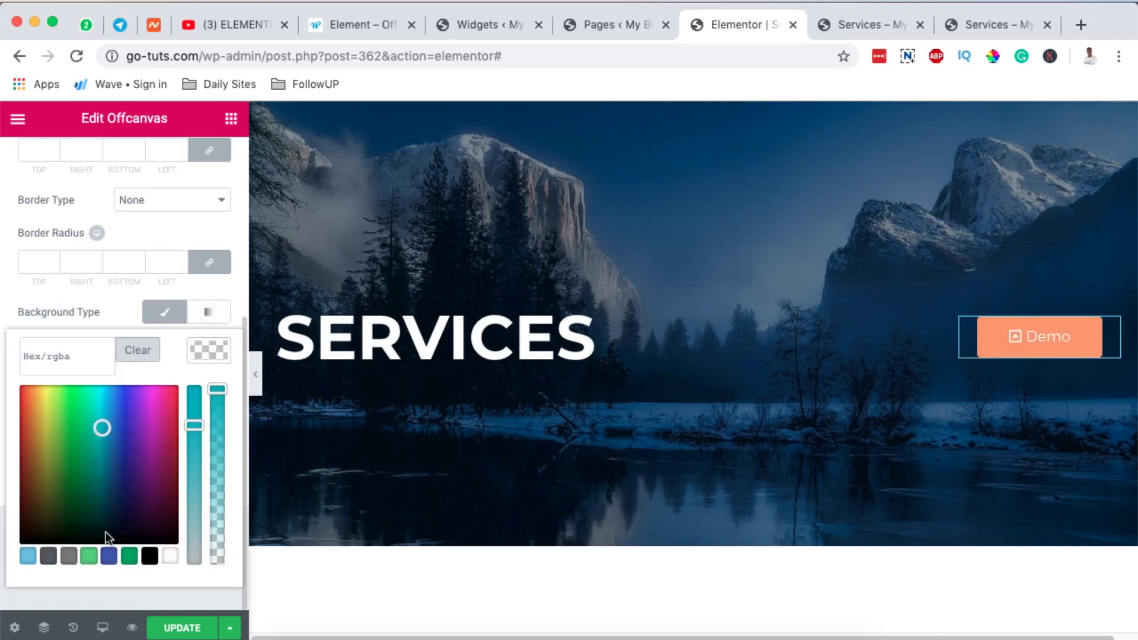
left_click(170, 558)
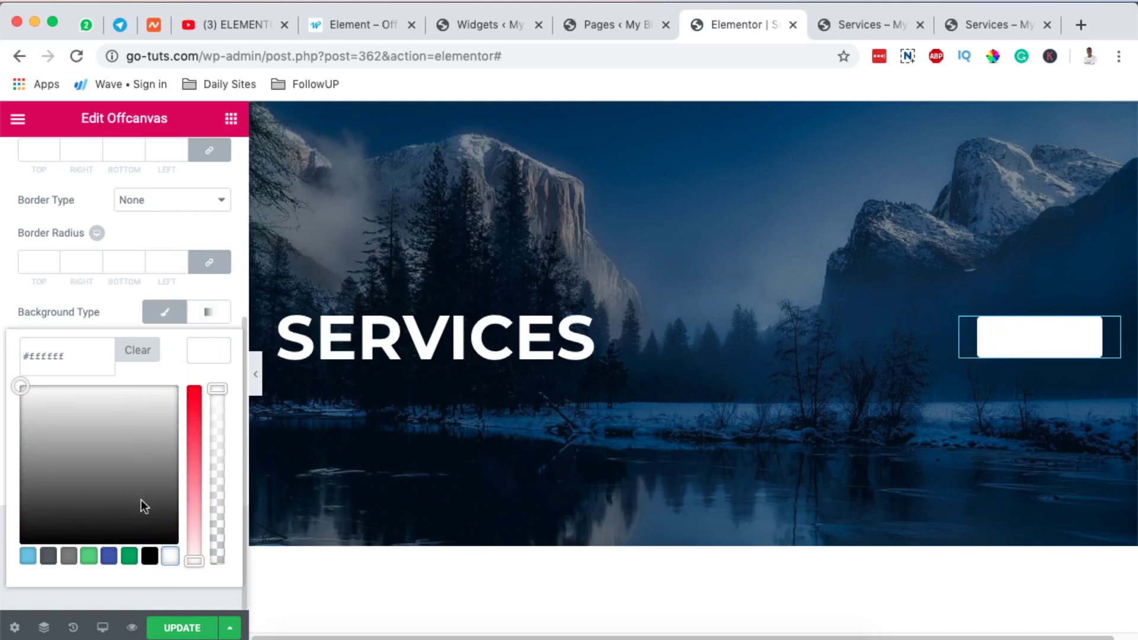
left_click_drag(59, 511, 3, 498)
left_click(198, 343)
left_click(200, 345)
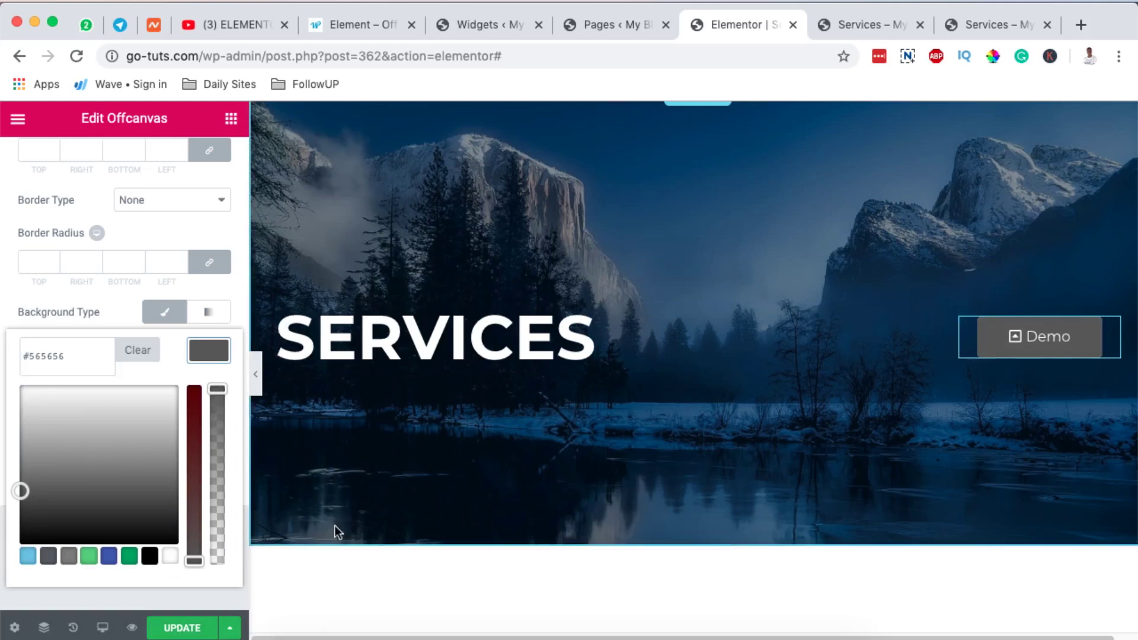
left_click(178, 630)
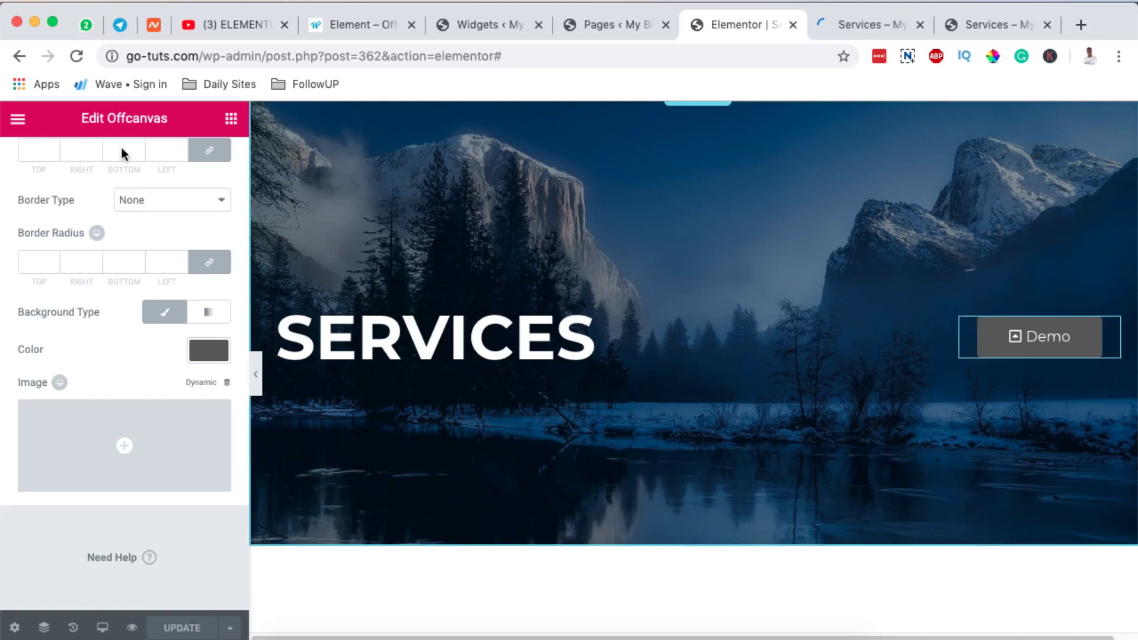
Step: Set the hero Demo Offcanvas to show the FAQ - One Column (page) template, position it Right, and update the page
scroll(137, 377, "up", 5)
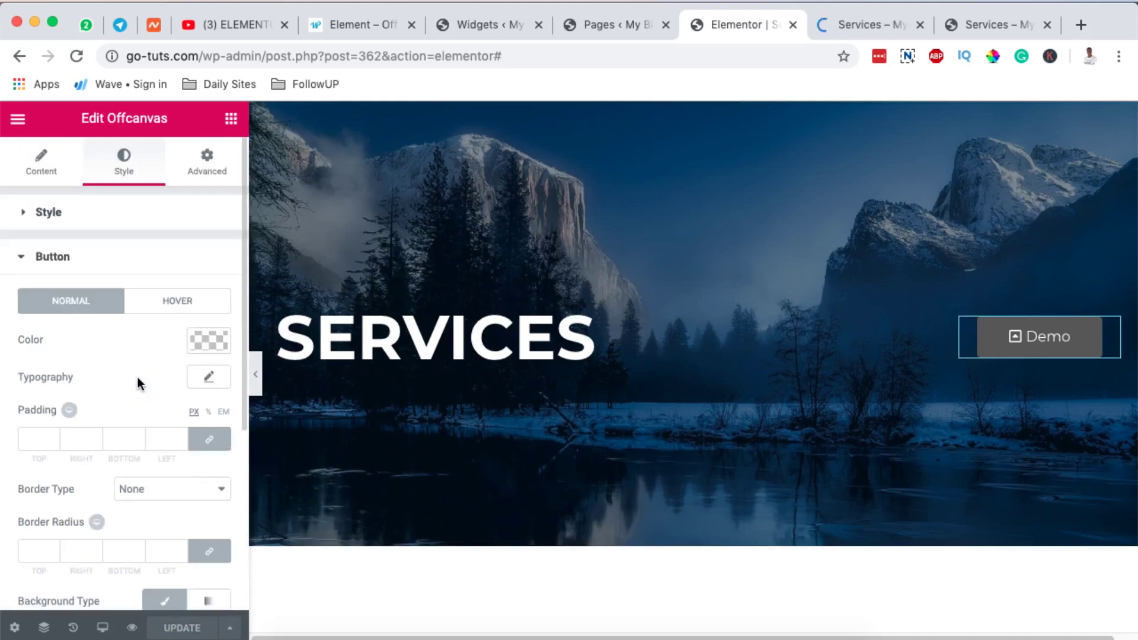
left_click(43, 169)
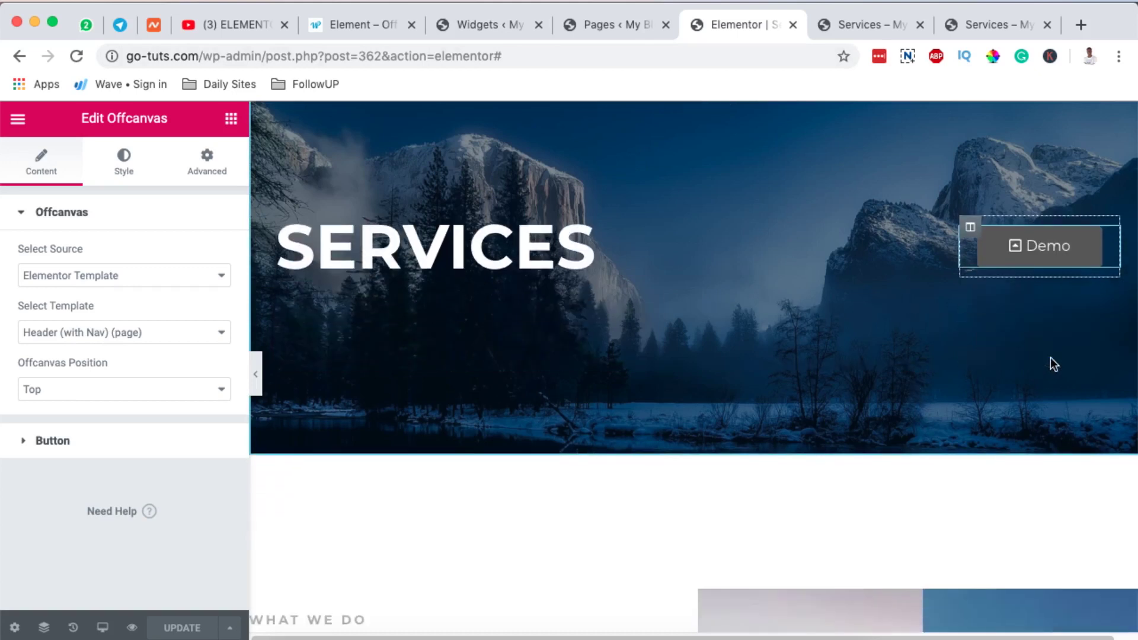
mouse_move(1082, 254)
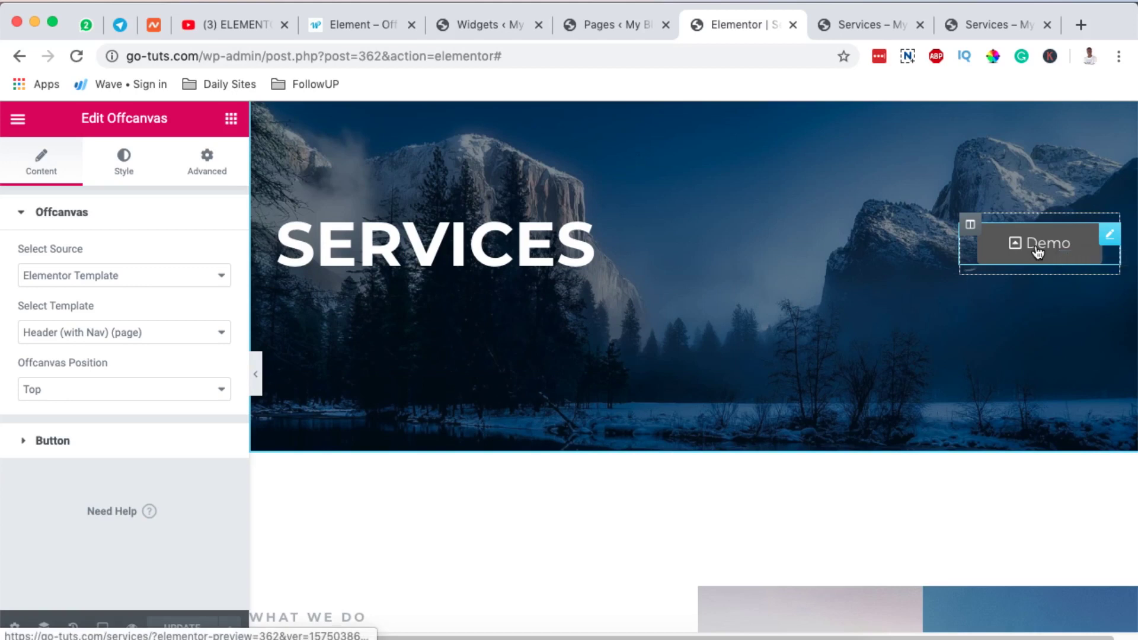
left_click(111, 331)
left_click(129, 386)
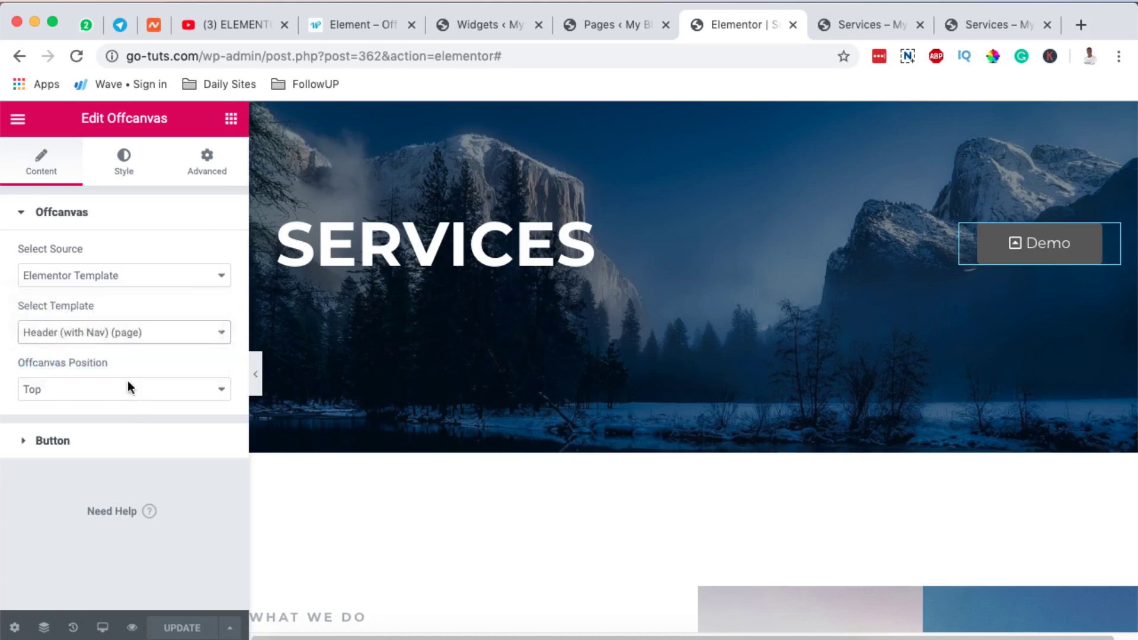
left_click(140, 390)
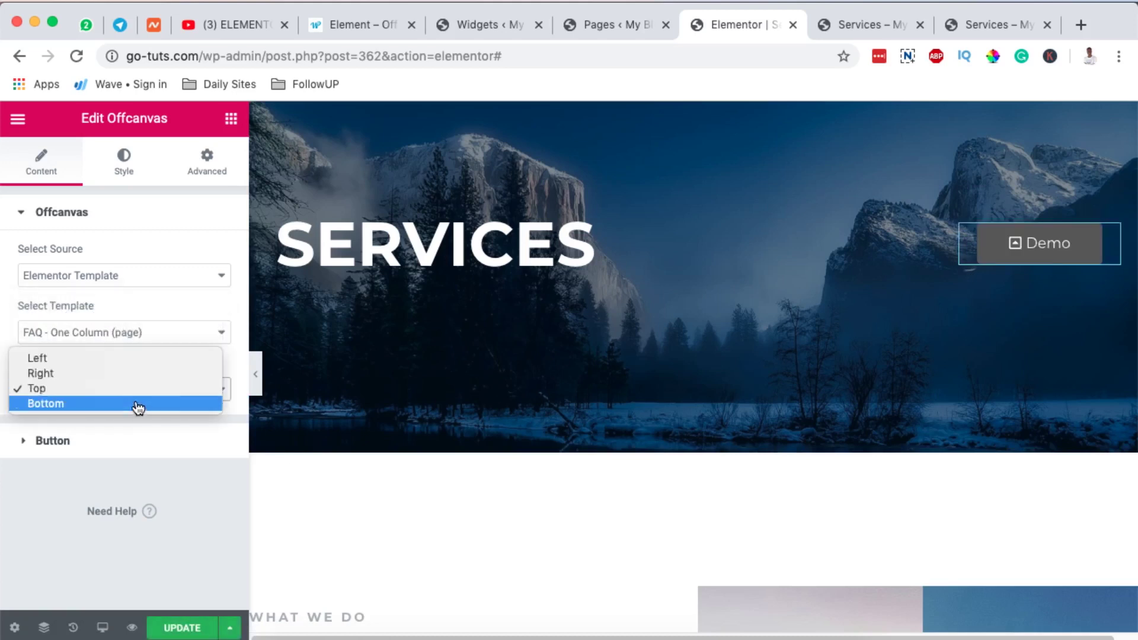
left_click(123, 373)
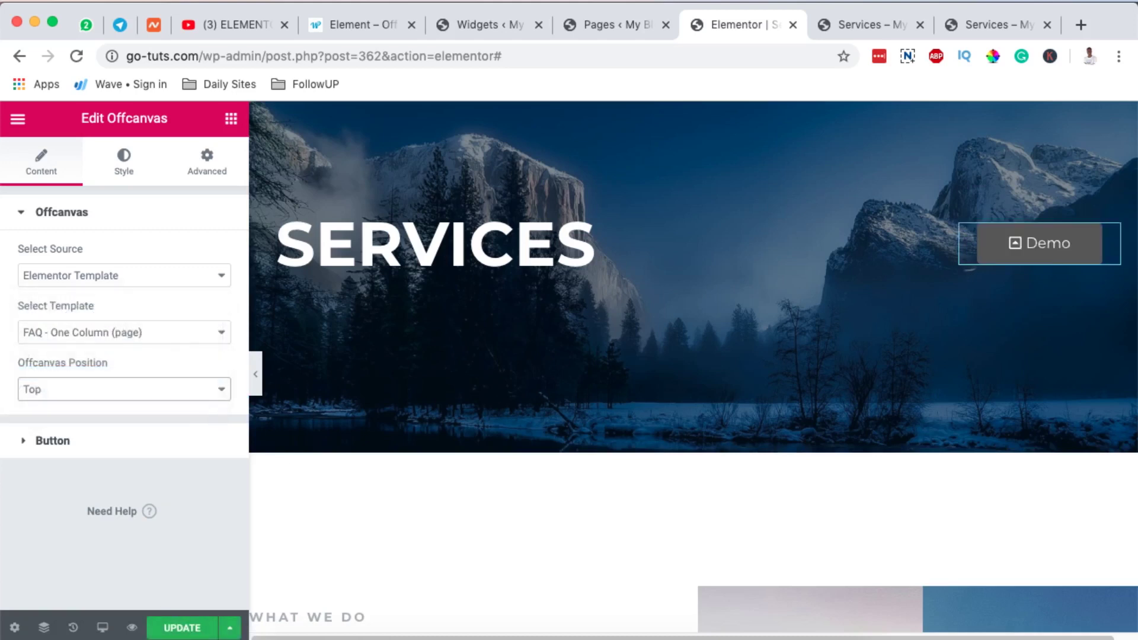
left_click(185, 628)
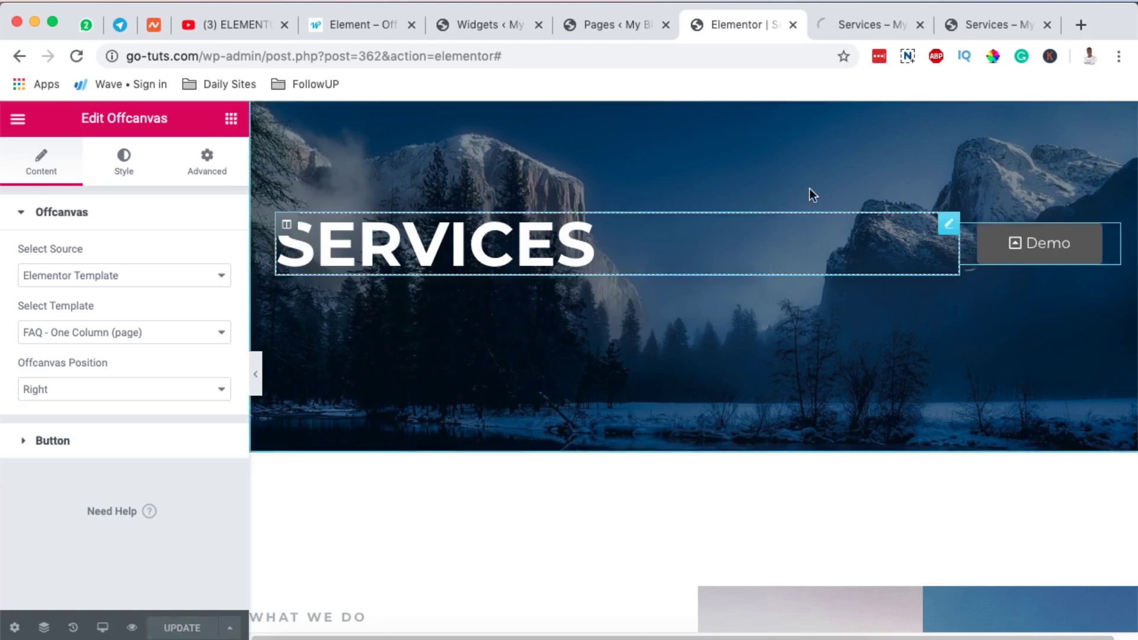
Step: Test the hero's Demo button on the Services page preview, look through the FAQ offcanvas panel, and close it
left_click(861, 24)
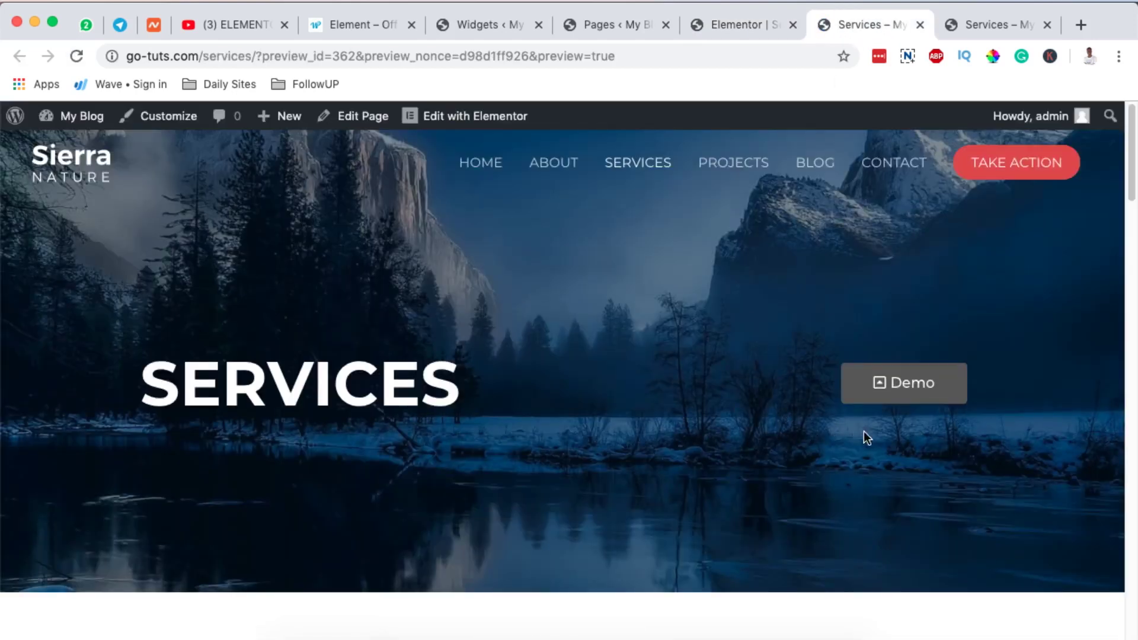
left_click(899, 386)
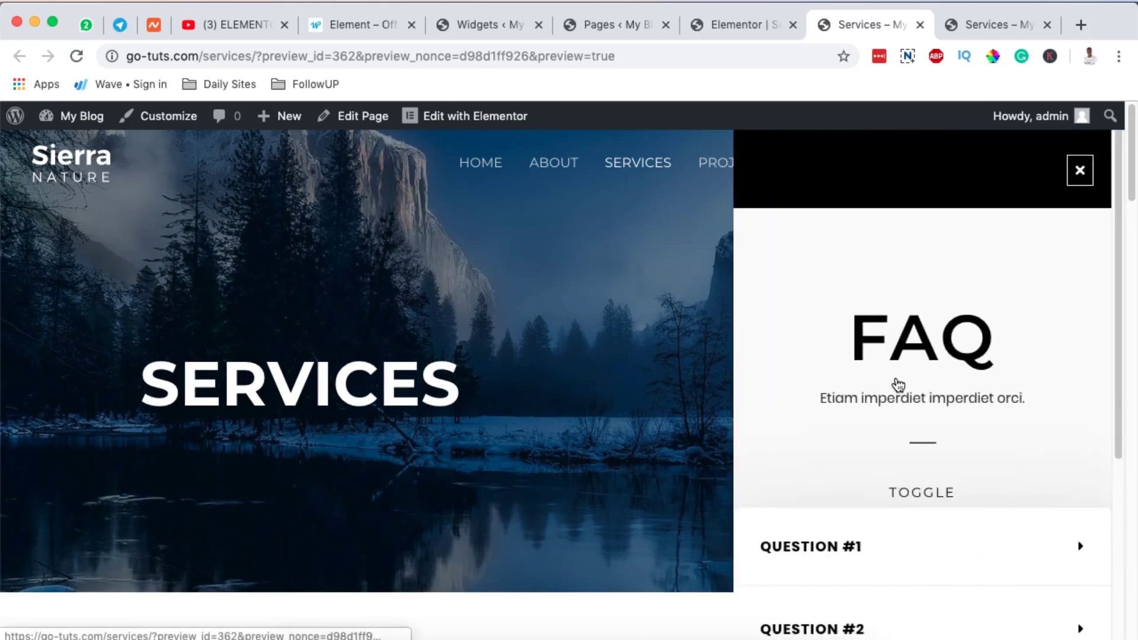
scroll(899, 386, "down", 5)
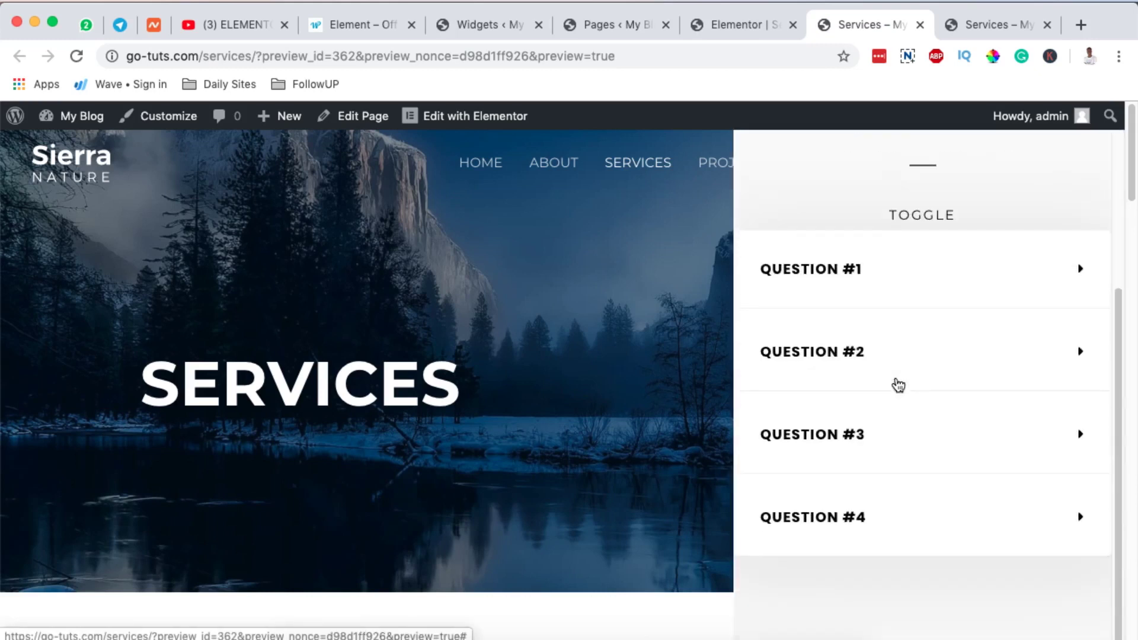
scroll(899, 386, "up", 5)
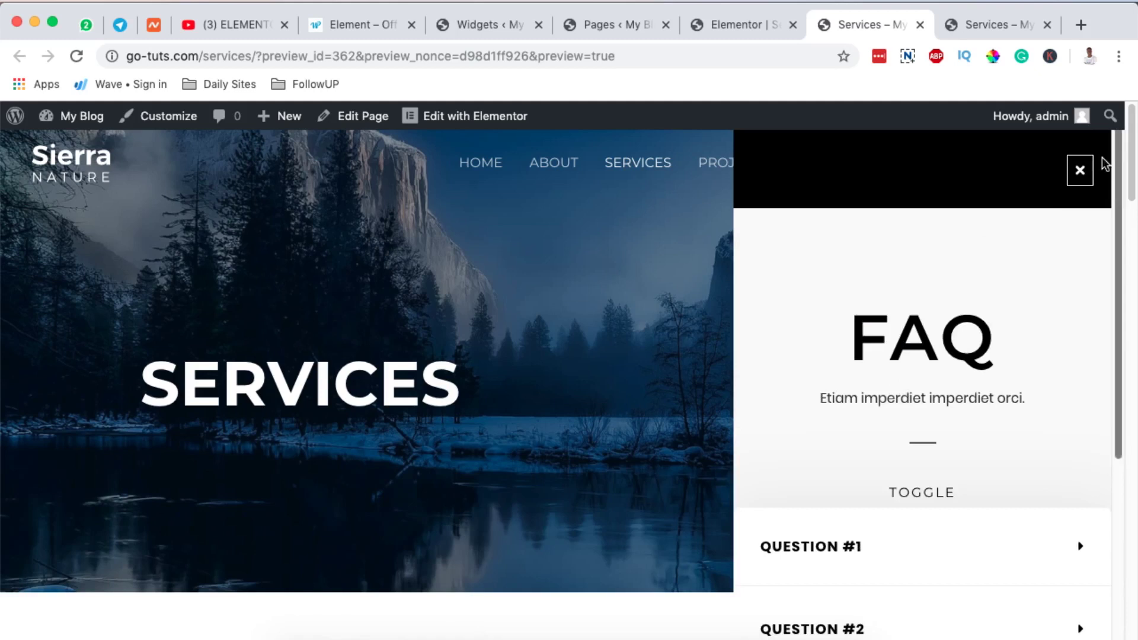
left_click(1080, 172)
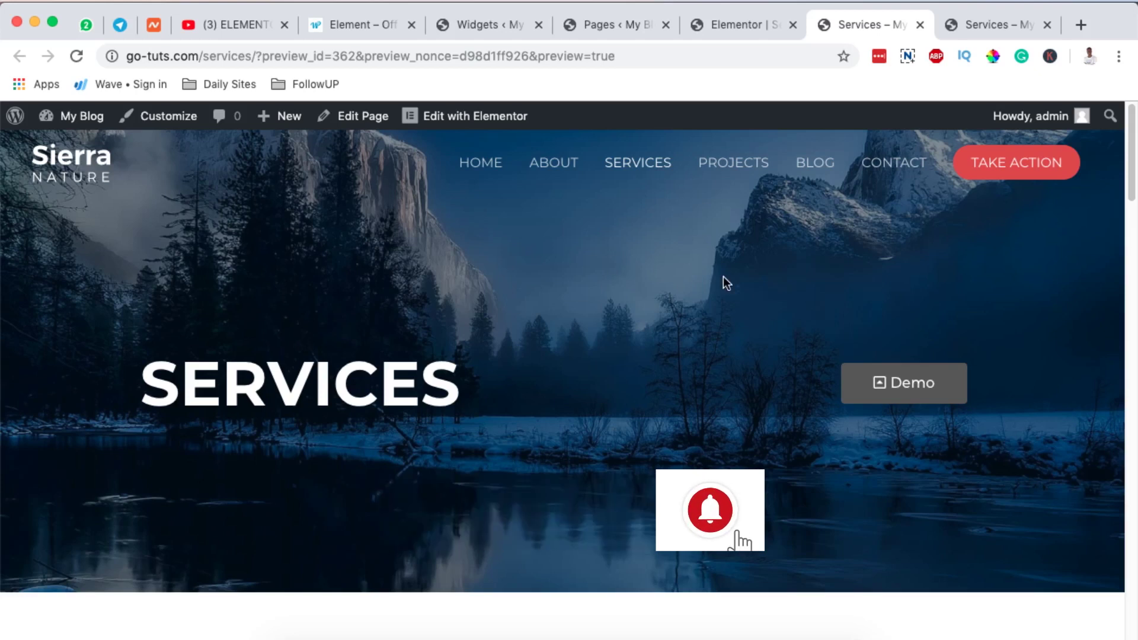
scroll(724, 277, "down", 2)
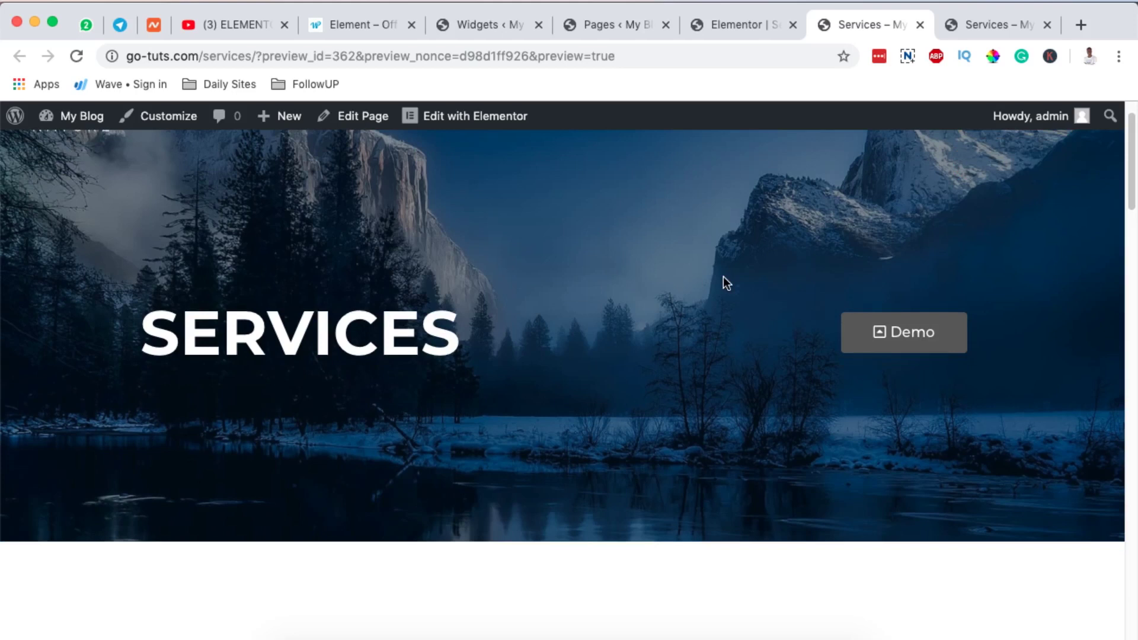
scroll(723, 277, "down", 1)
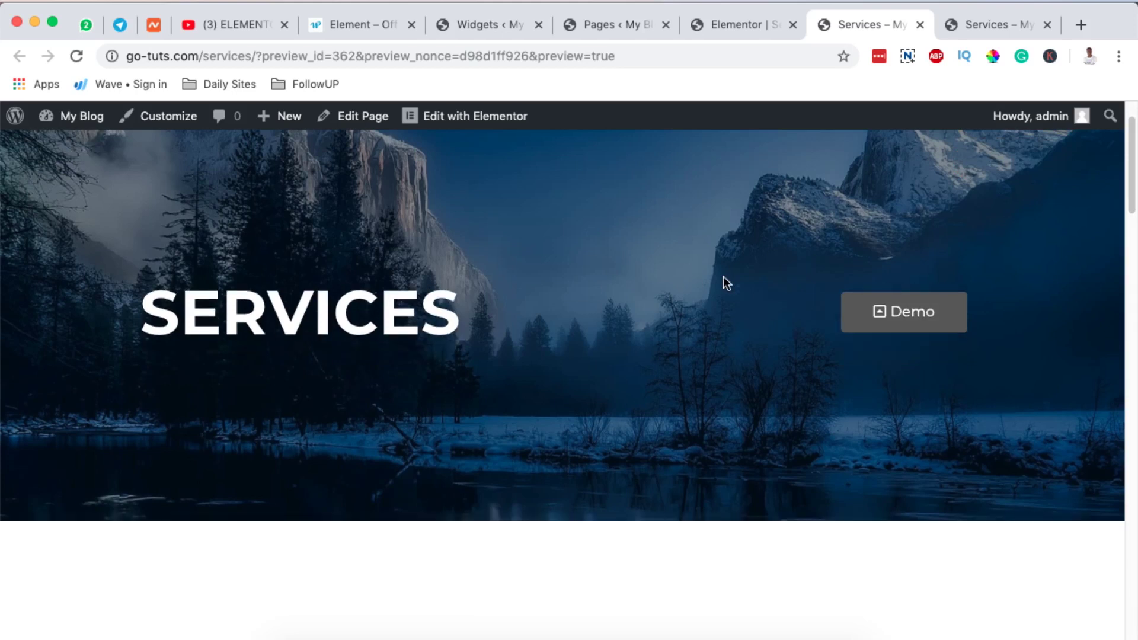
scroll(724, 277, "down", 10)
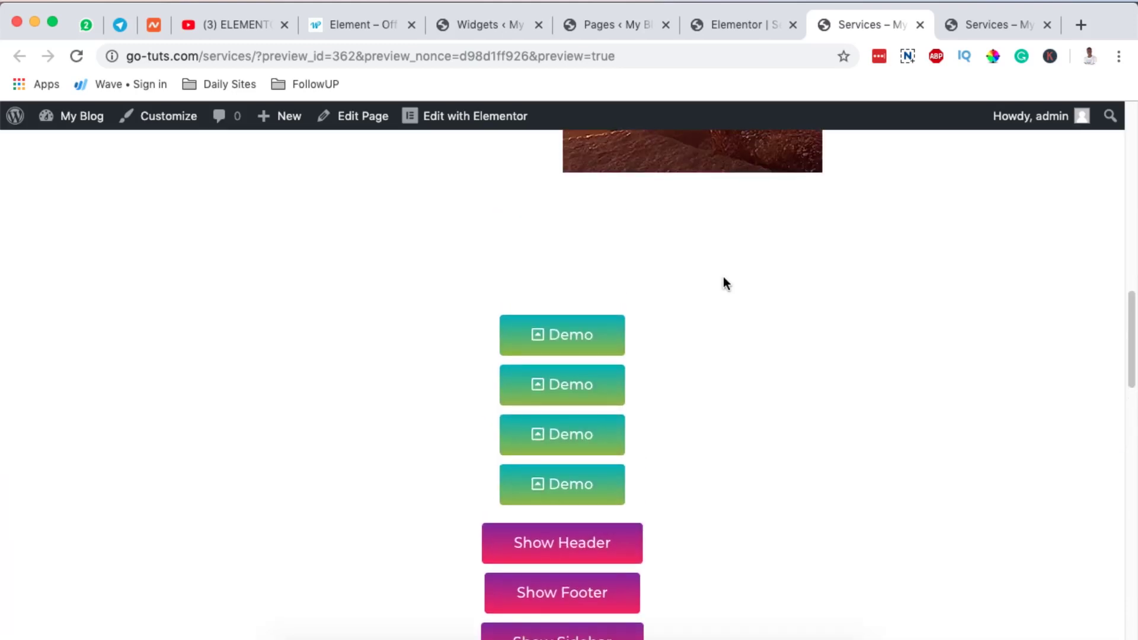